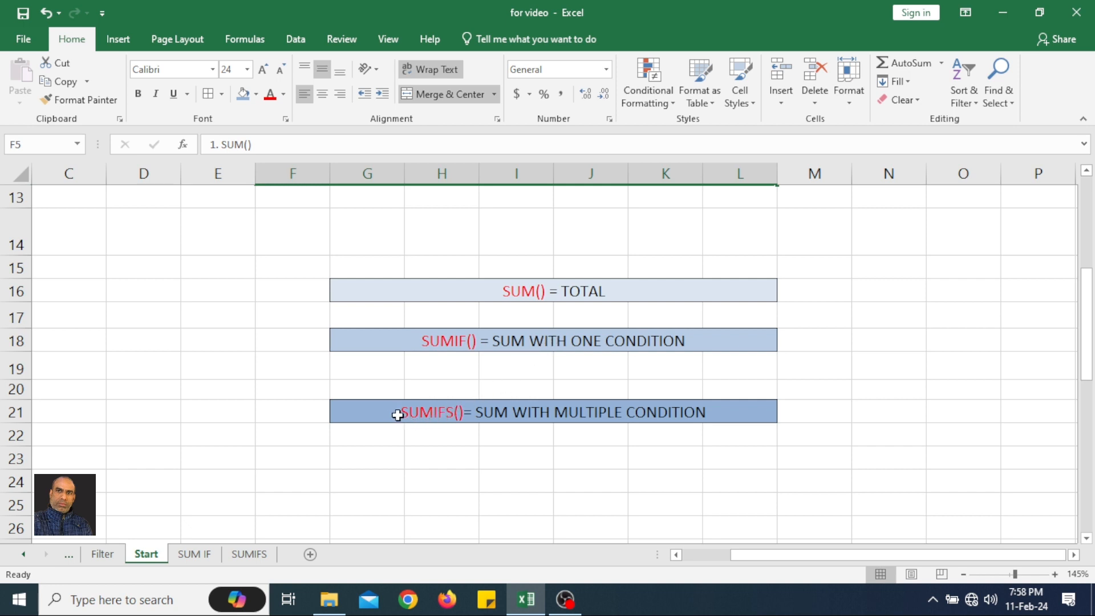
left_click(367, 414)
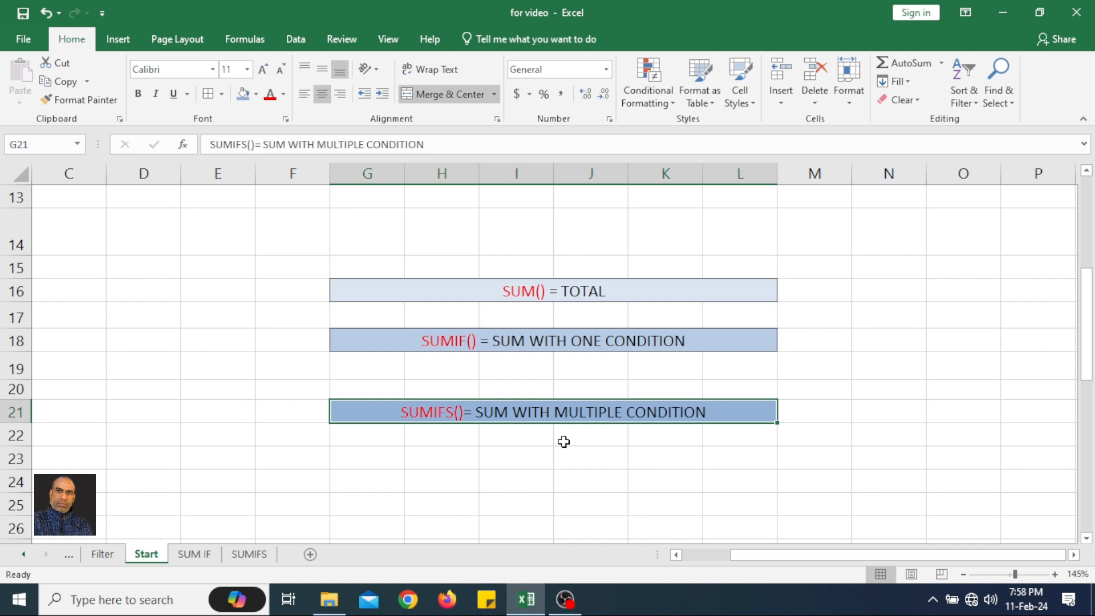
left_click(509, 291)
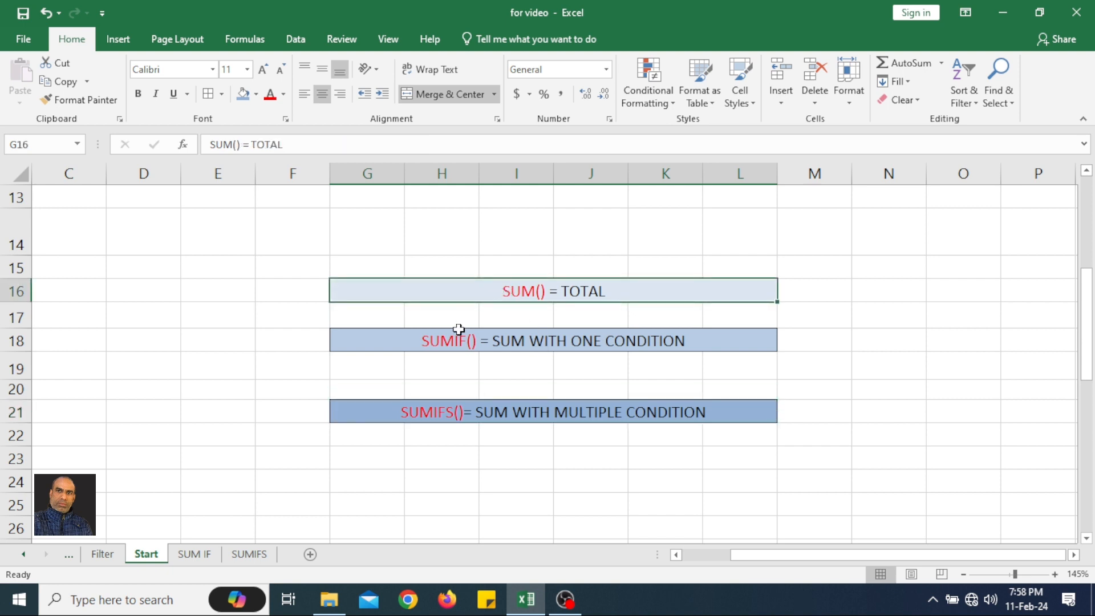
left_click(458, 337)
left_click(441, 417)
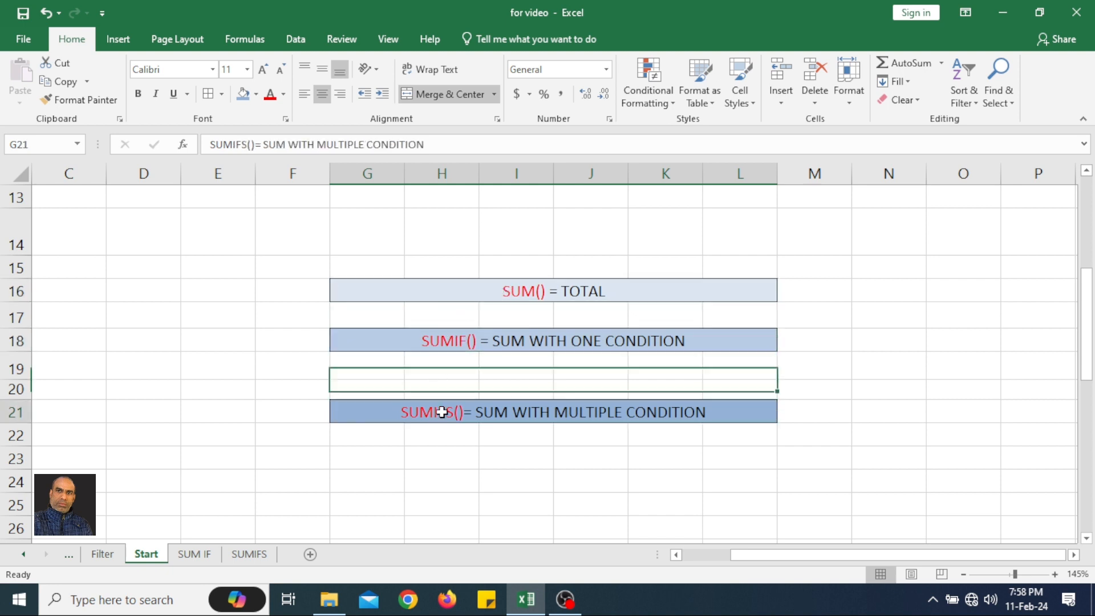
On the SUM IF sheet, total the Salary column in cell D16 with the formula =SUM(D3:D14).
left_click(195, 554)
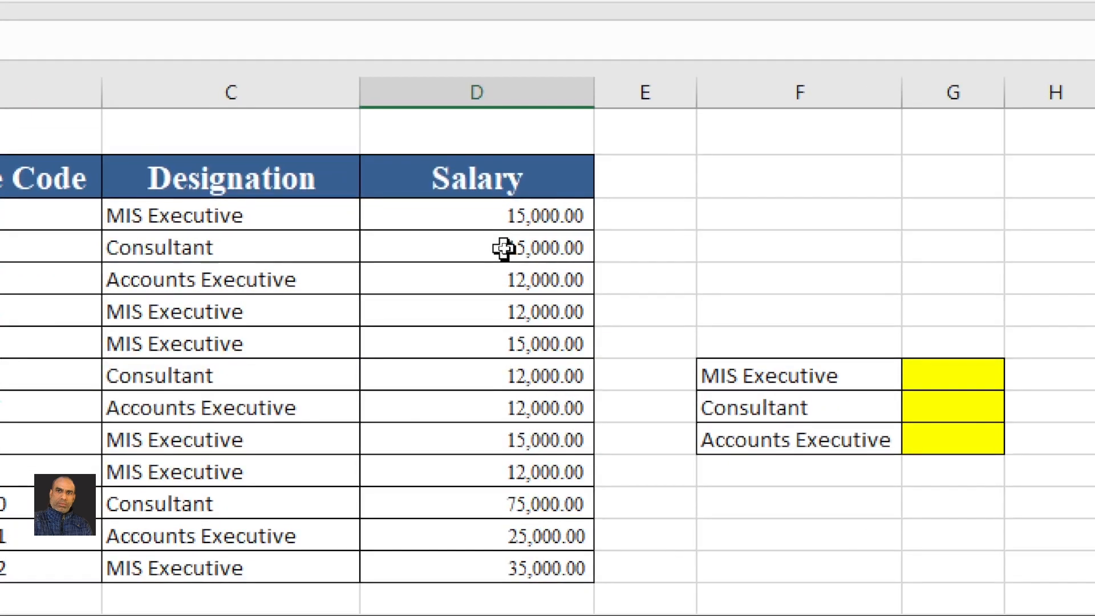
left_click_drag(526, 215, 523, 535)
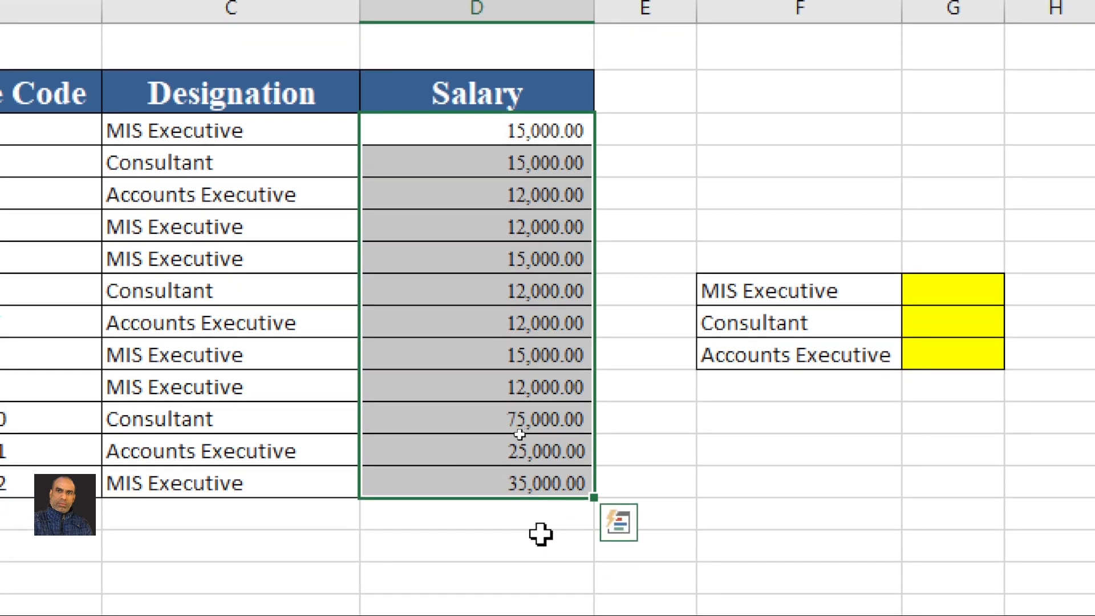
left_click(520, 598)
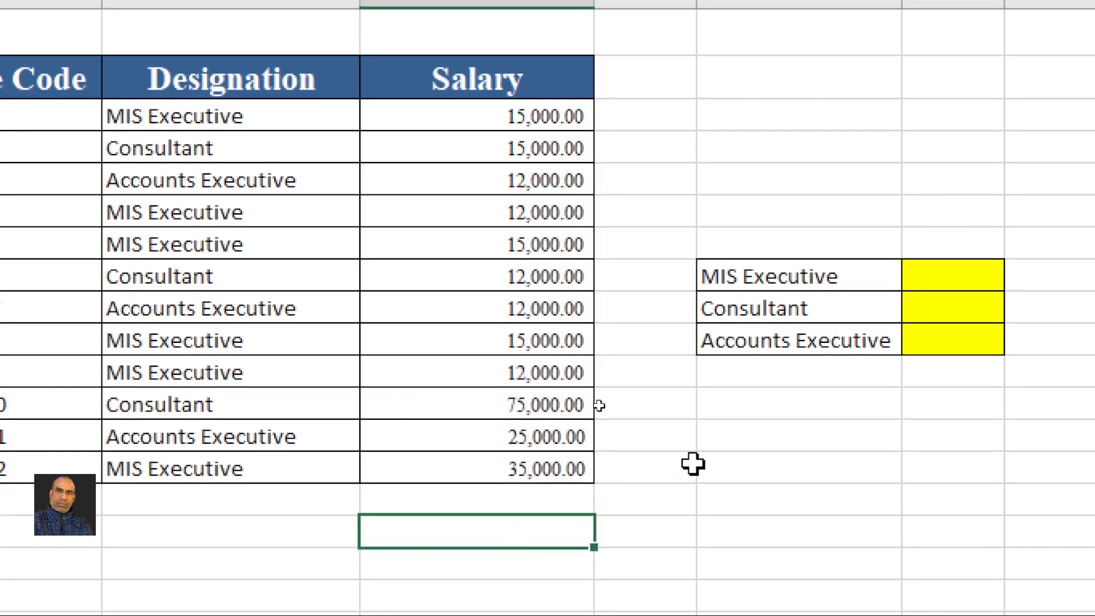
type("=SUM")
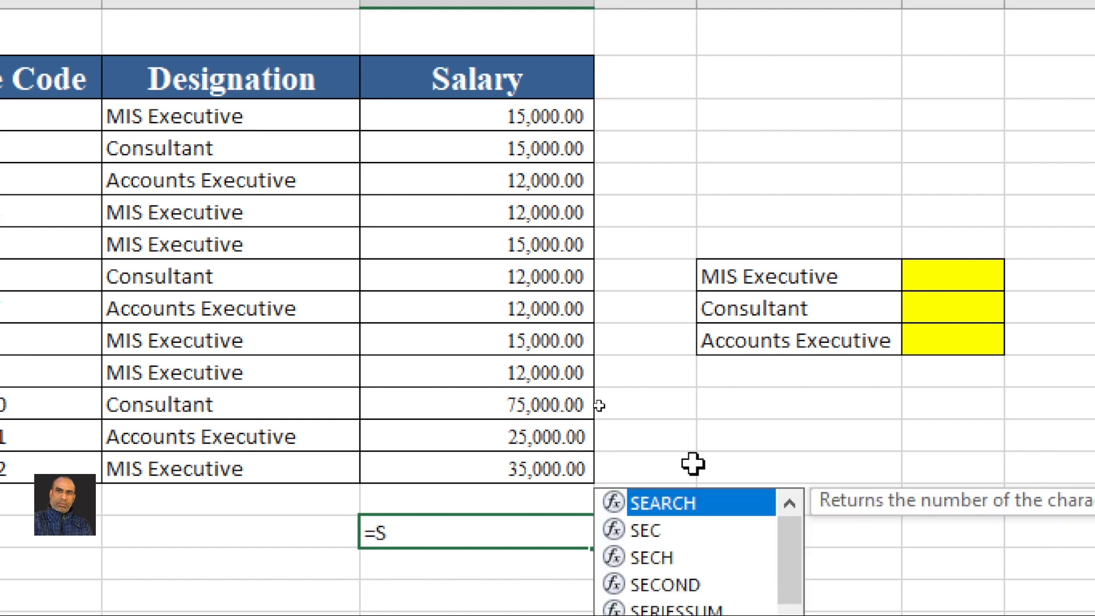
type("(")
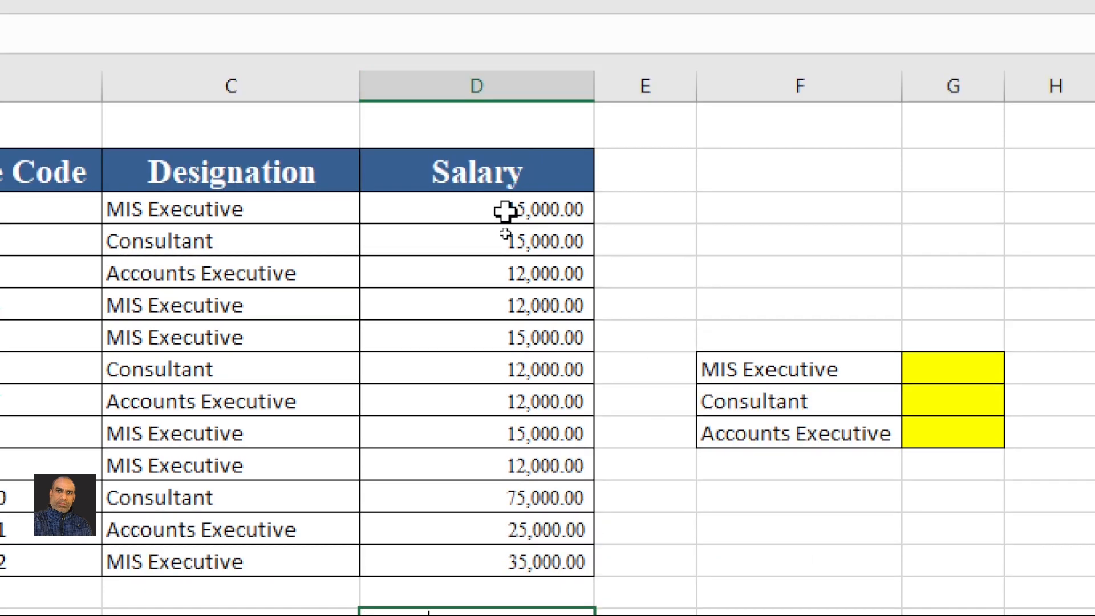
left_click_drag(507, 120, 491, 186)
left_click_drag(490, 292, 474, 528)
left_click_drag(473, 485, 477, 508)
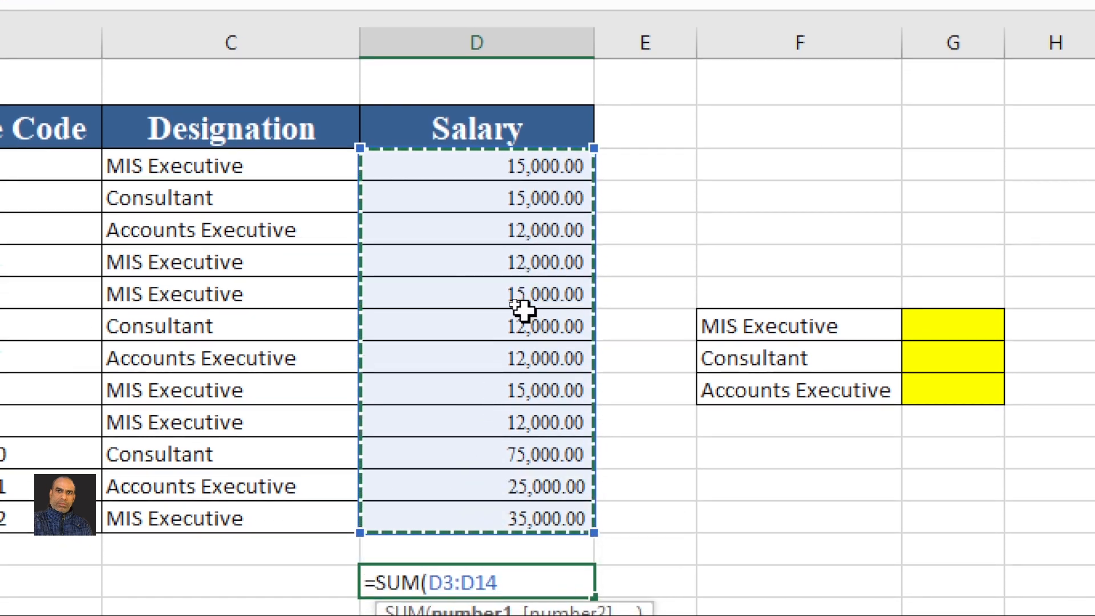
scroll(523, 311, "down", 4)
type(")")
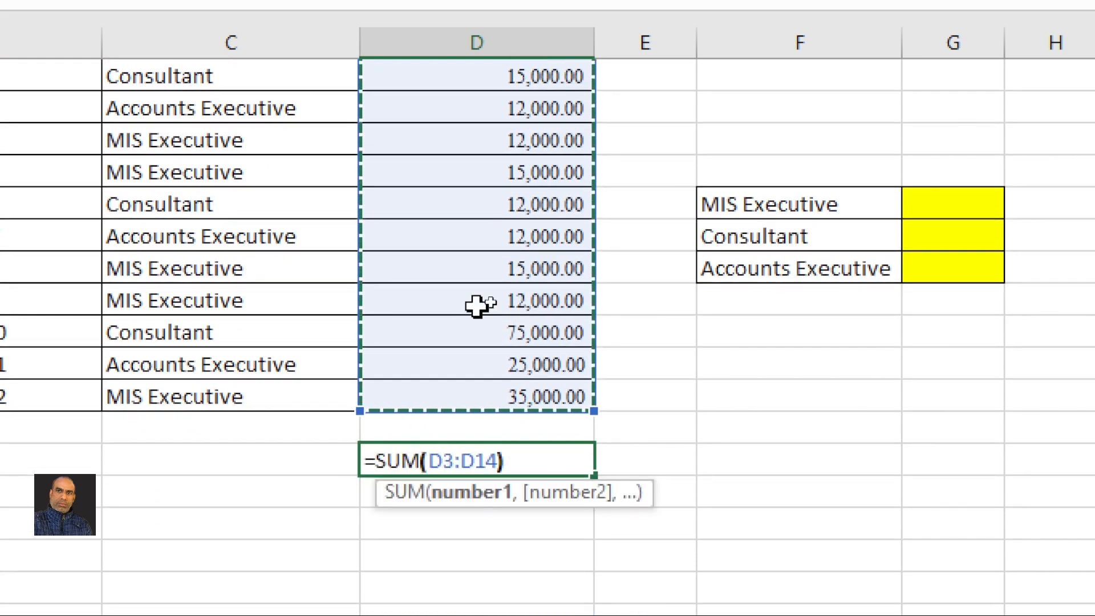
key("Return")
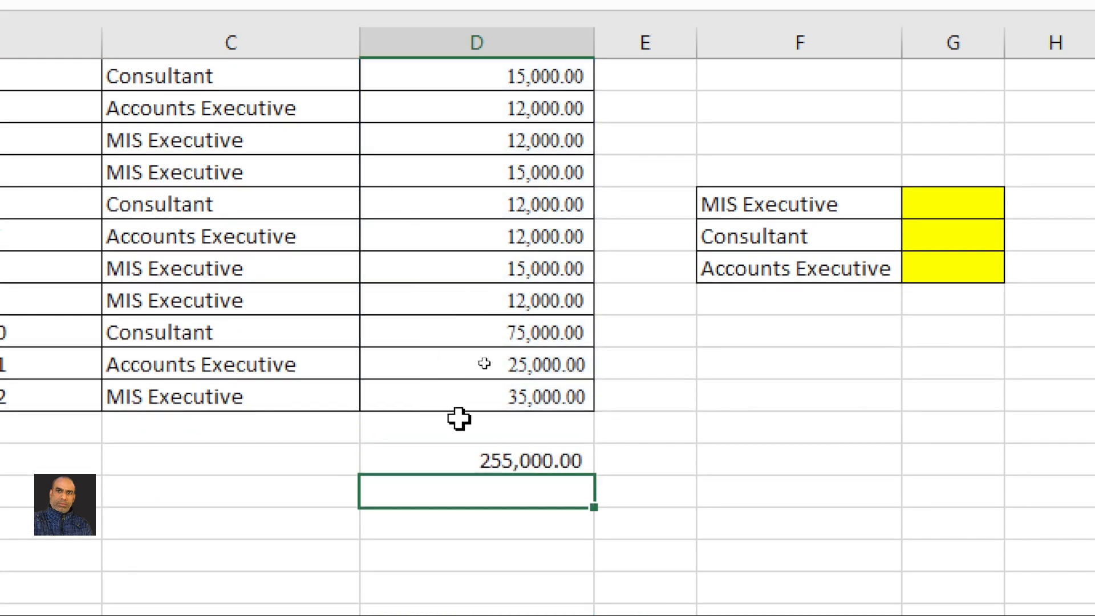
left_click(471, 462)
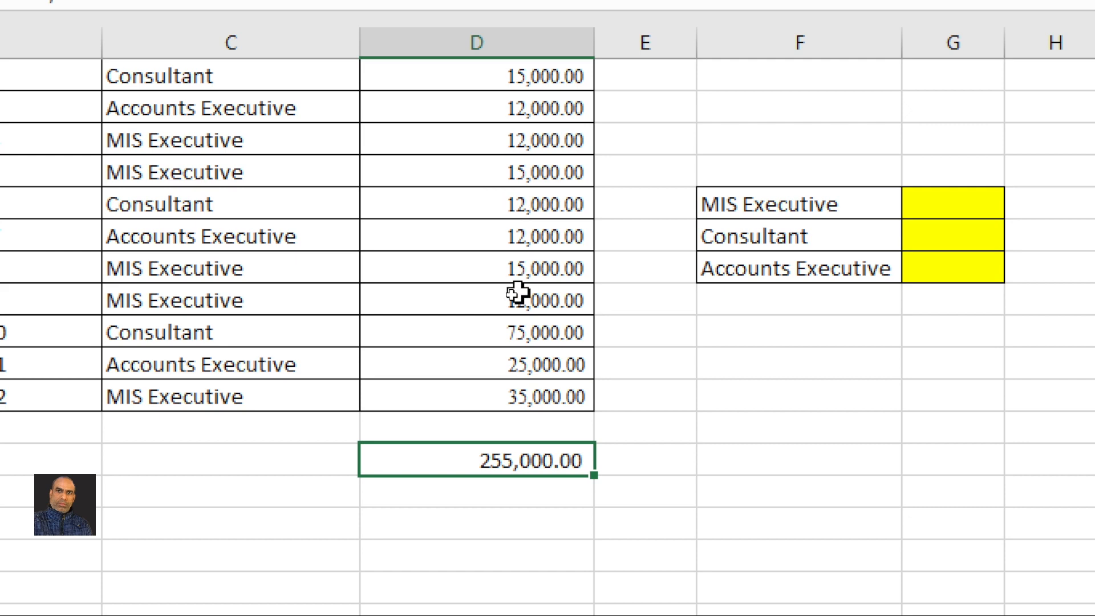
scroll(541, 330, "up", 2)
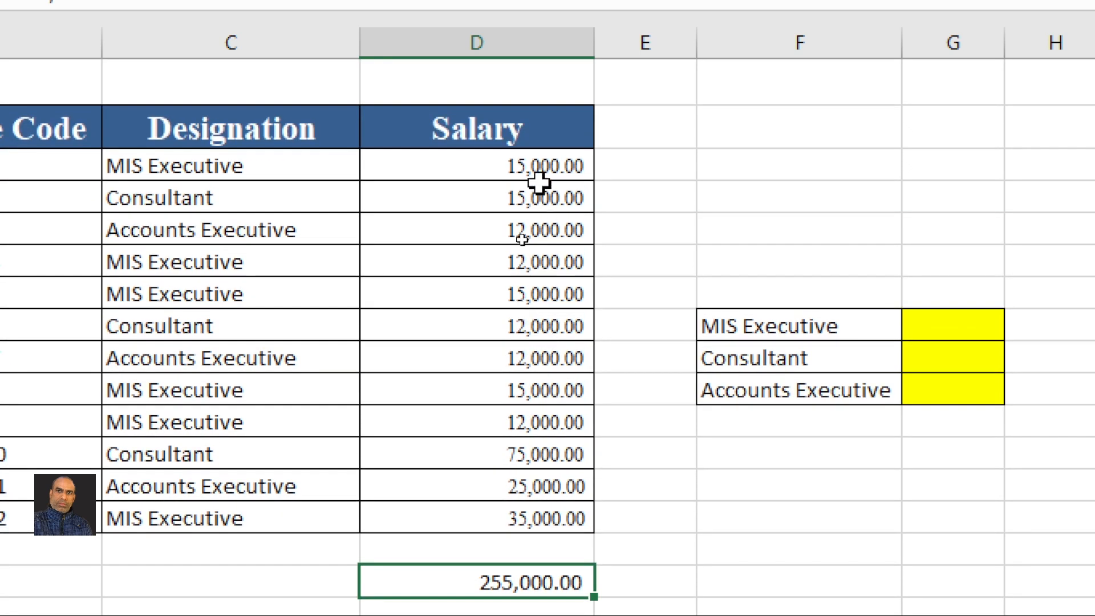
left_click_drag(539, 170, 493, 511)
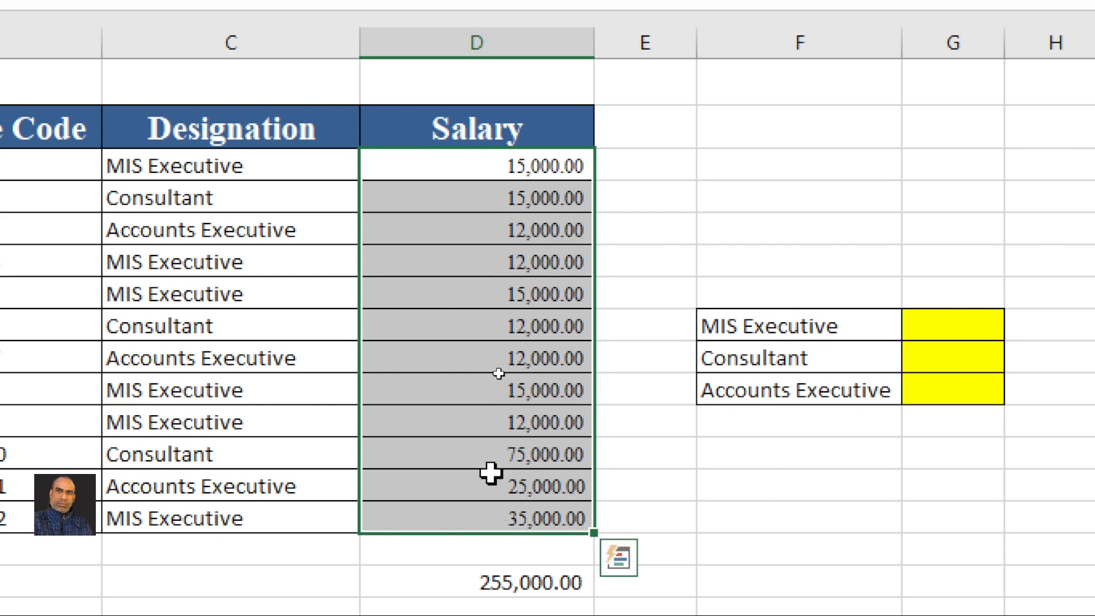
scroll(650, 197, "down", 2)
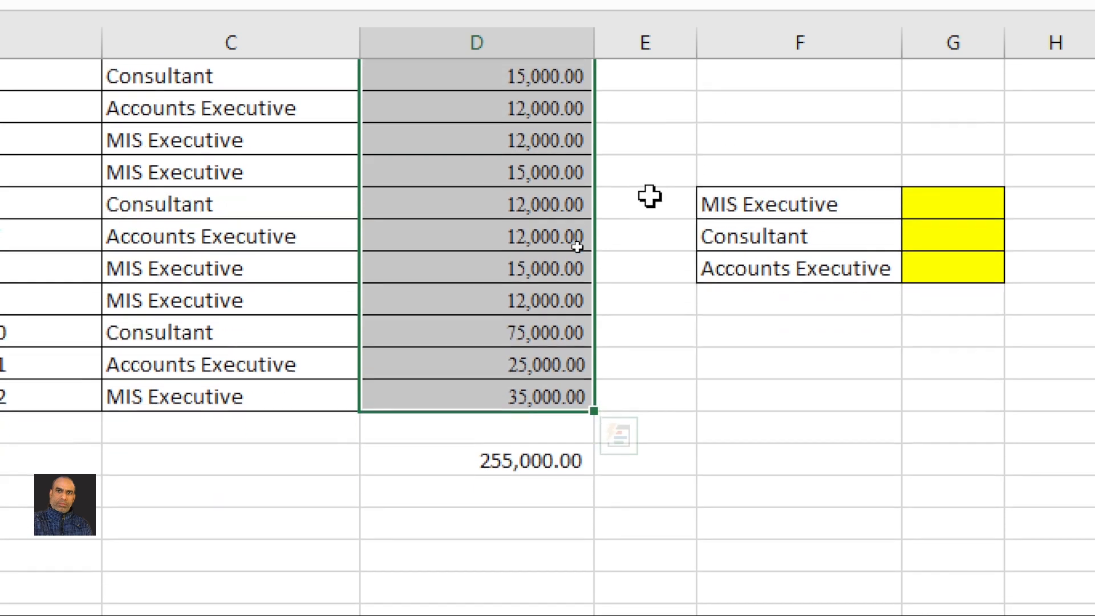
left_click_drag(184, 423, 954, 428)
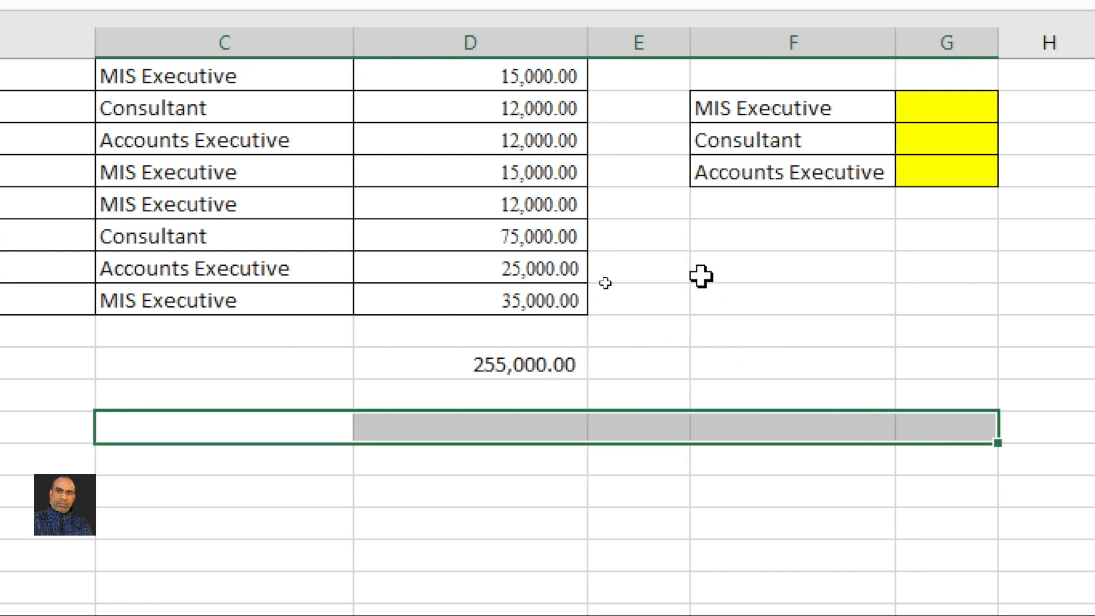
left_click_drag(673, 227, 628, 425)
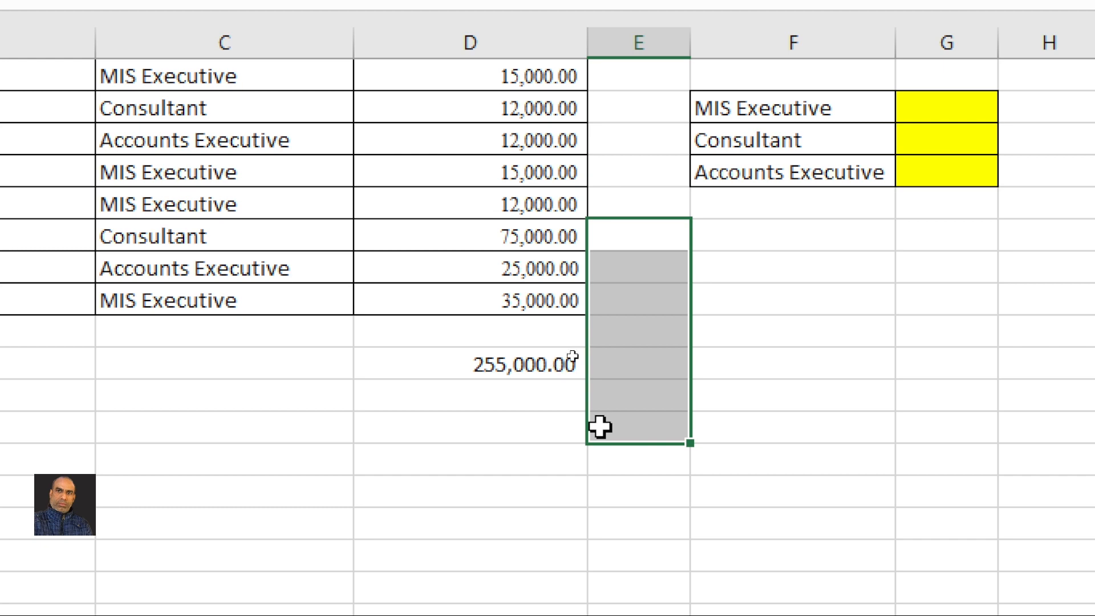
left_click_drag(801, 308, 794, 371)
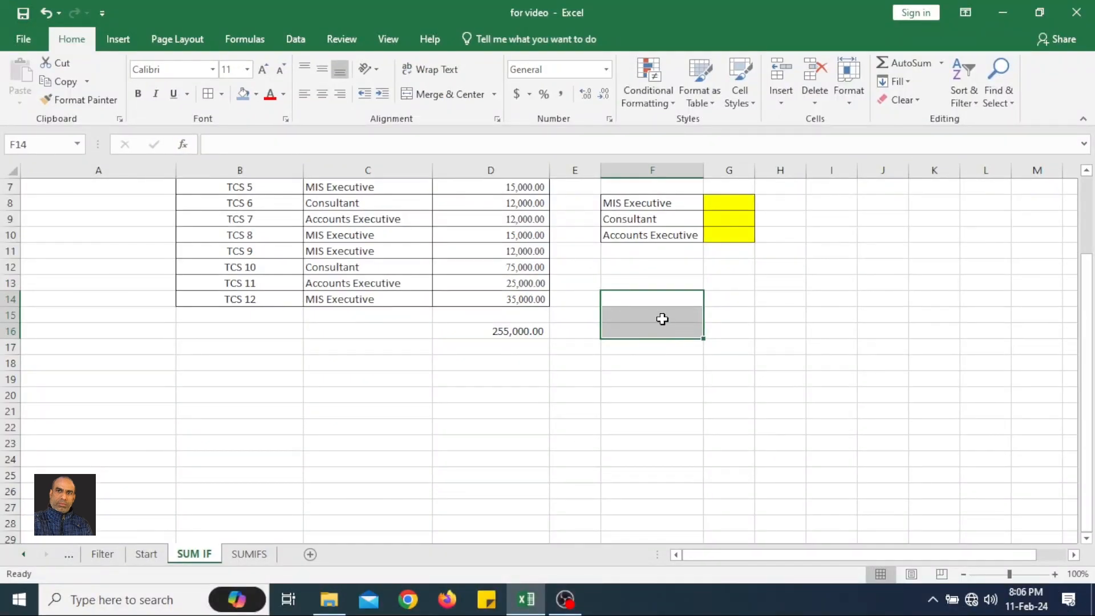
Enter three scattered sample numbers: 500 in cell F12, 700 in G14 and 400 in I11.
left_click(652, 269)
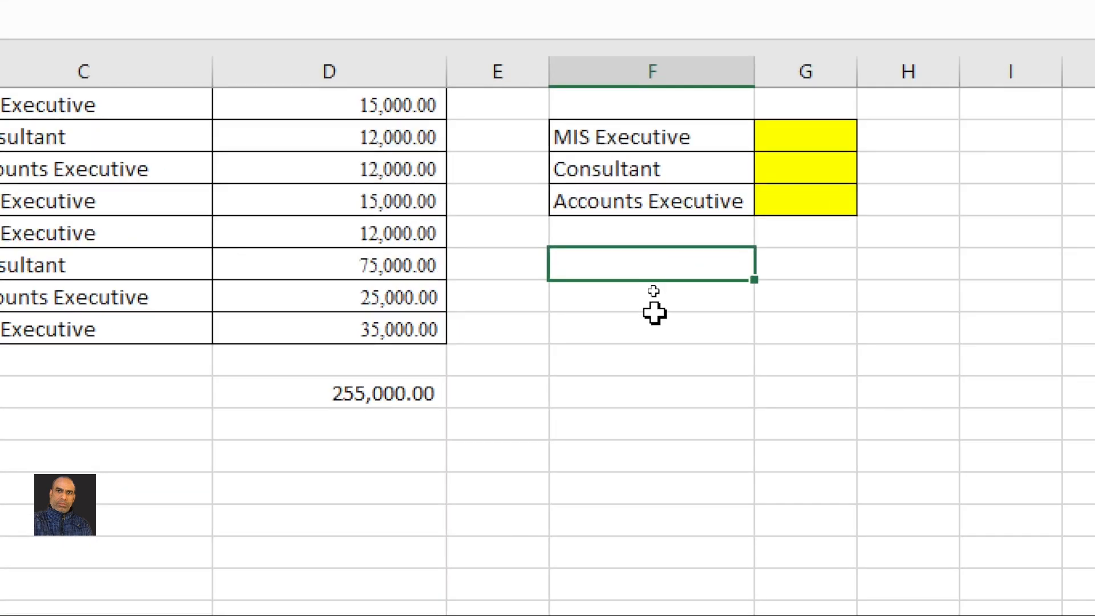
type("5000")
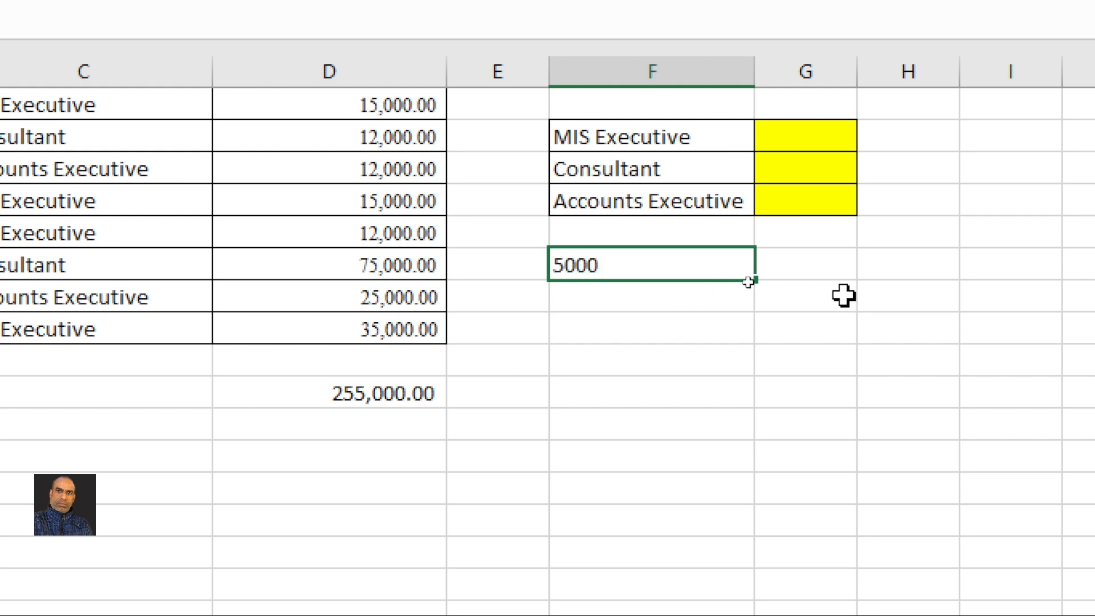
key("BackSpace")
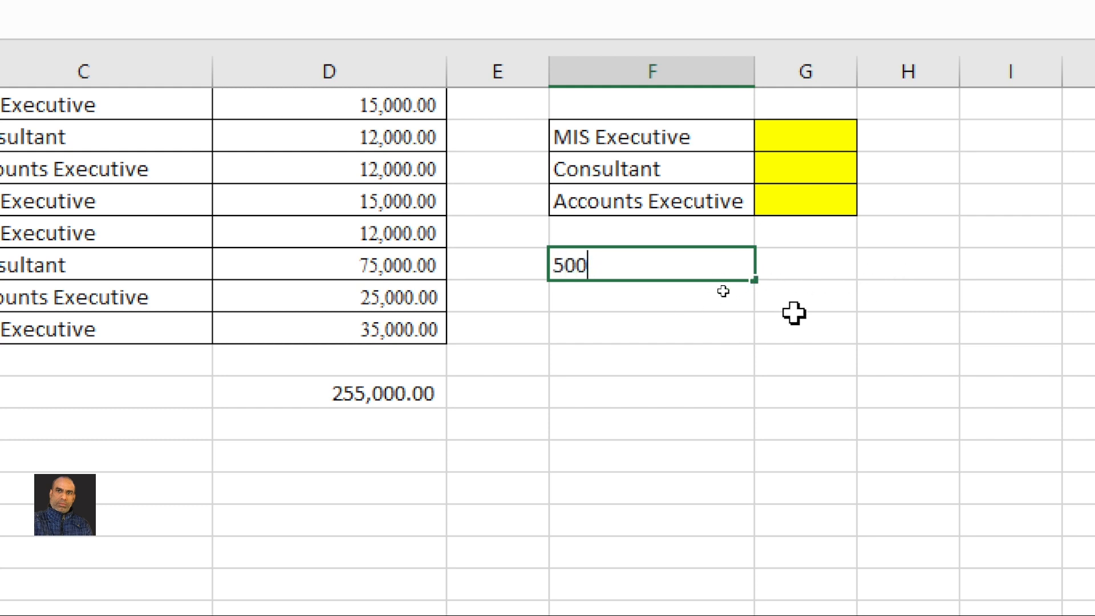
left_click(798, 326)
type("7")
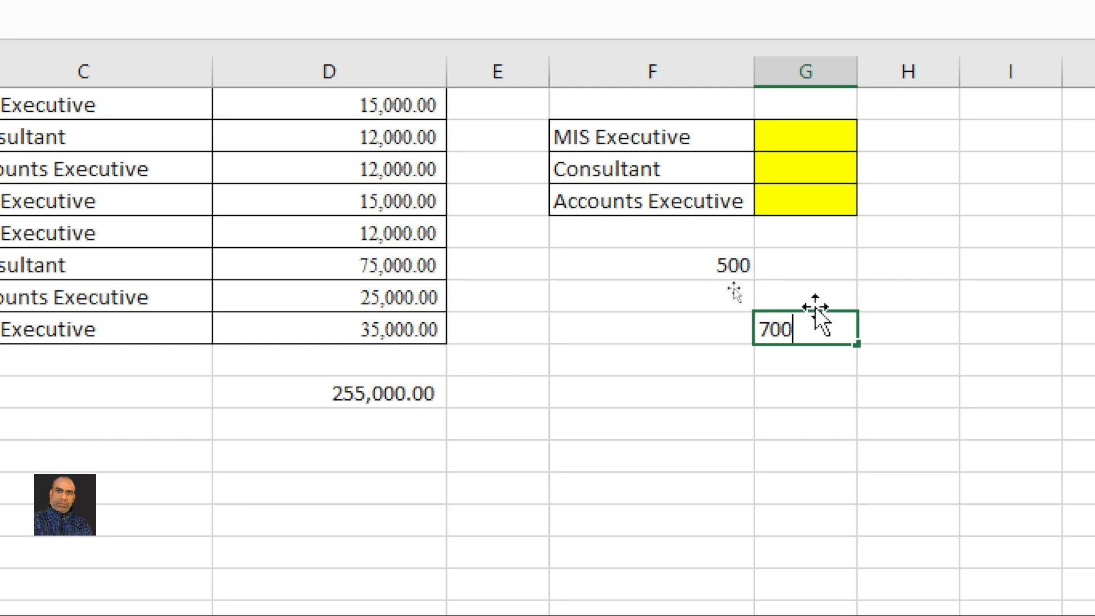
type("00")
scroll(953, 248, "right", 1)
left_click(954, 233)
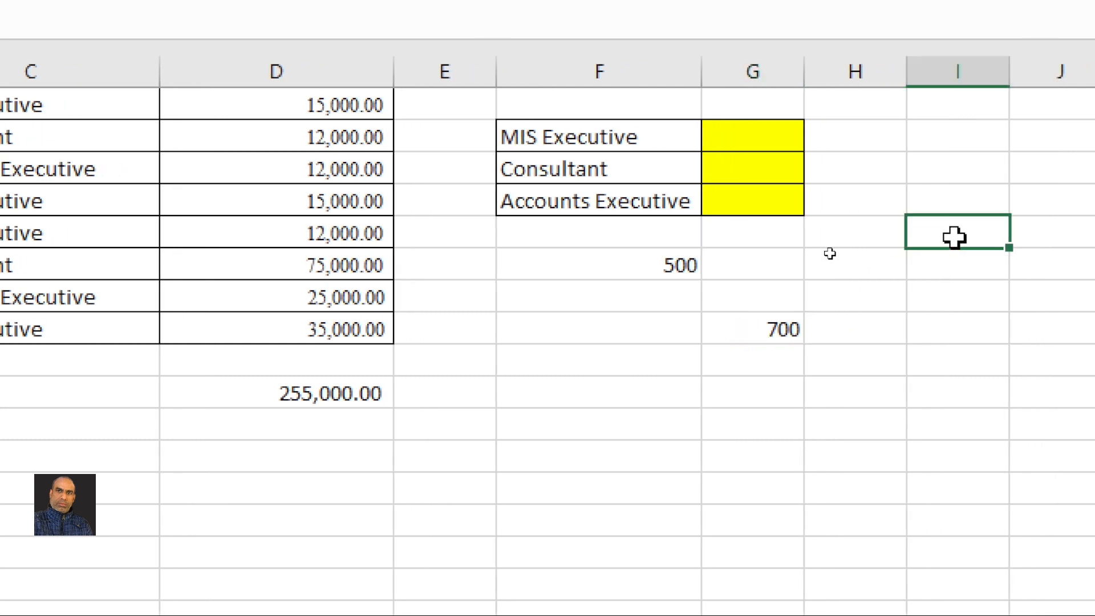
type("400")
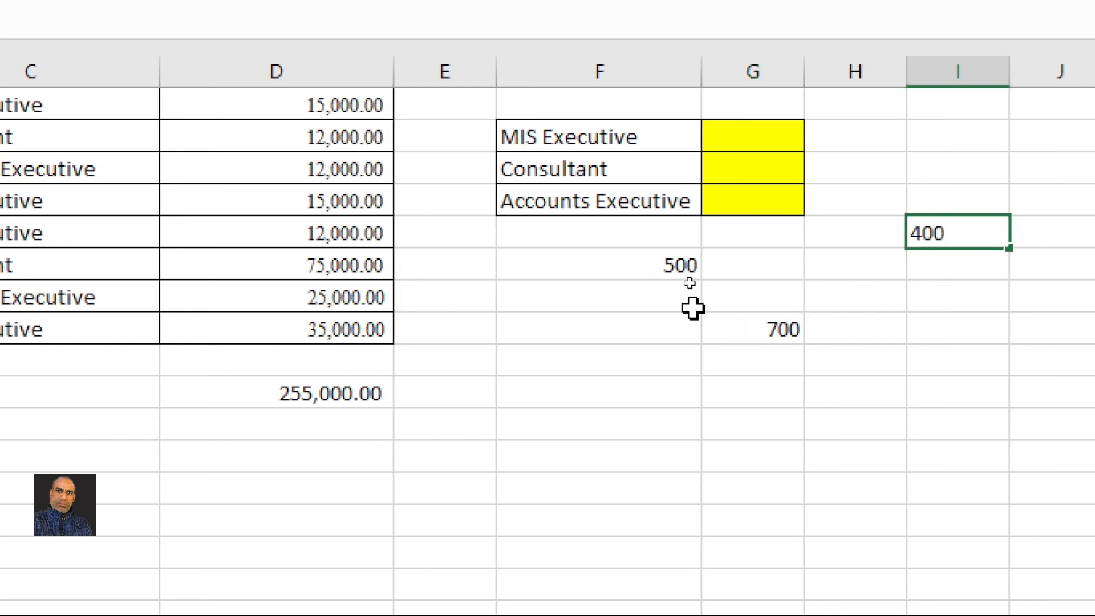
left_click_drag(671, 266, 943, 430)
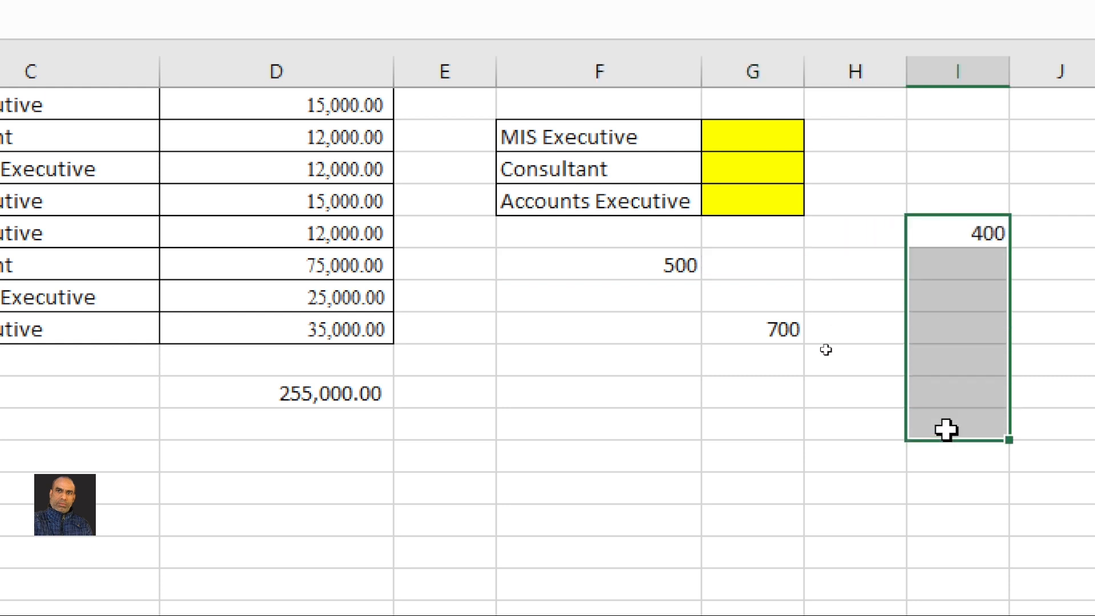
Add the three scattered numbers in cell G16 with the formula =I11+F12+G14.
left_click(691, 266)
left_click_drag(759, 269, 966, 269)
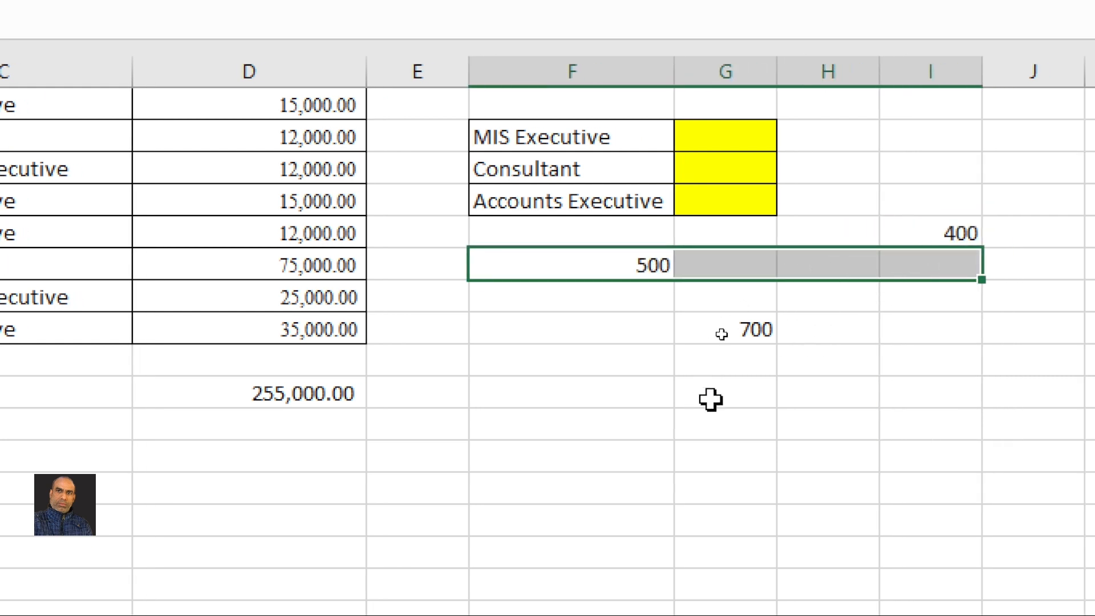
left_click(737, 399)
double_click(716, 396)
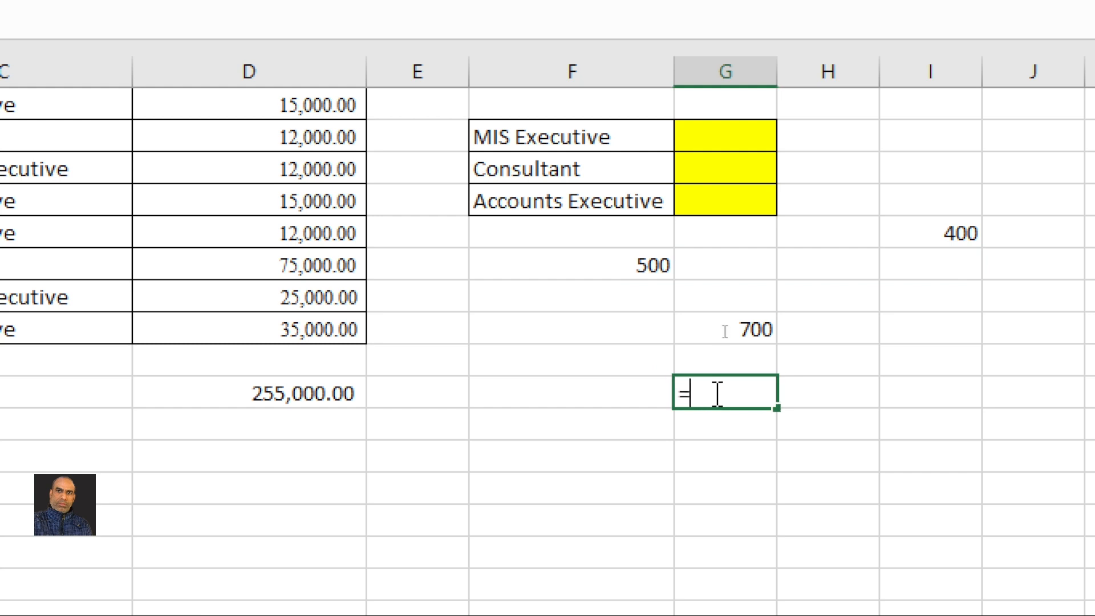
left_click(926, 233)
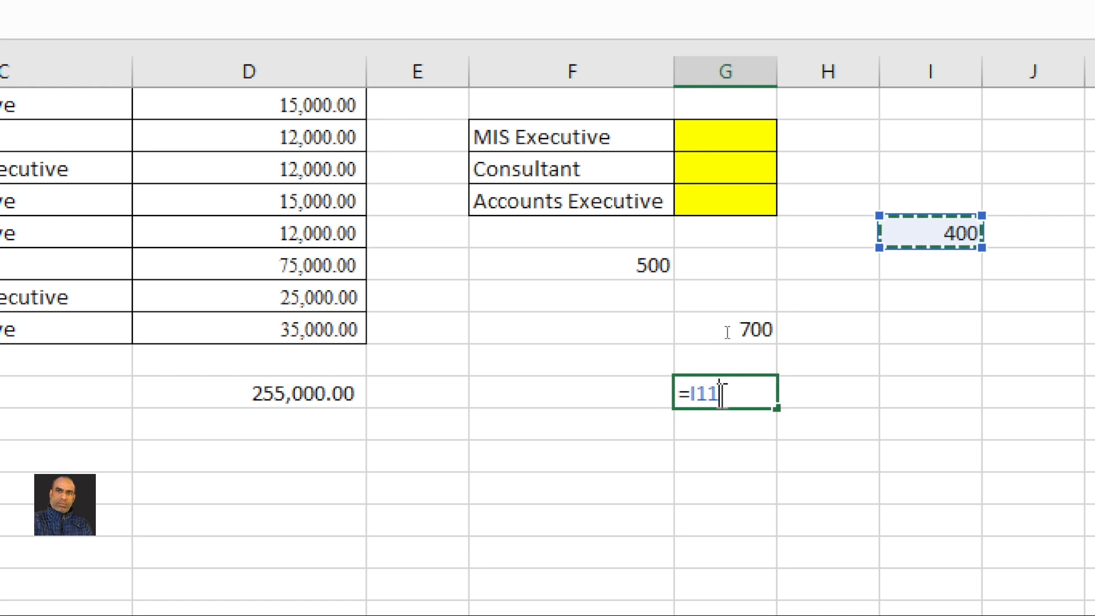
type("+")
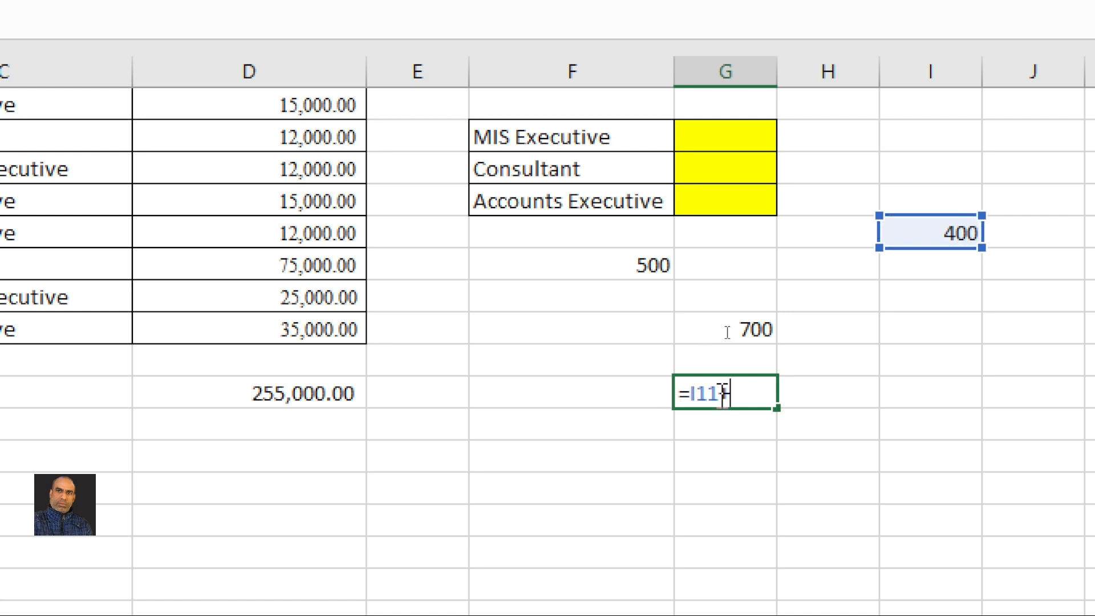
left_click(616, 260)
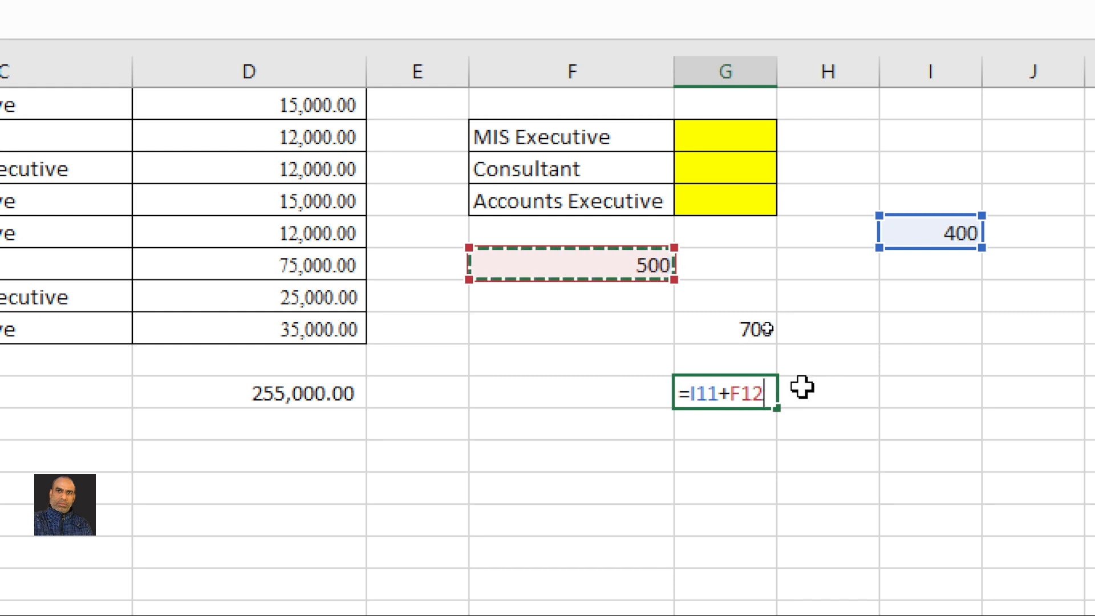
type("+")
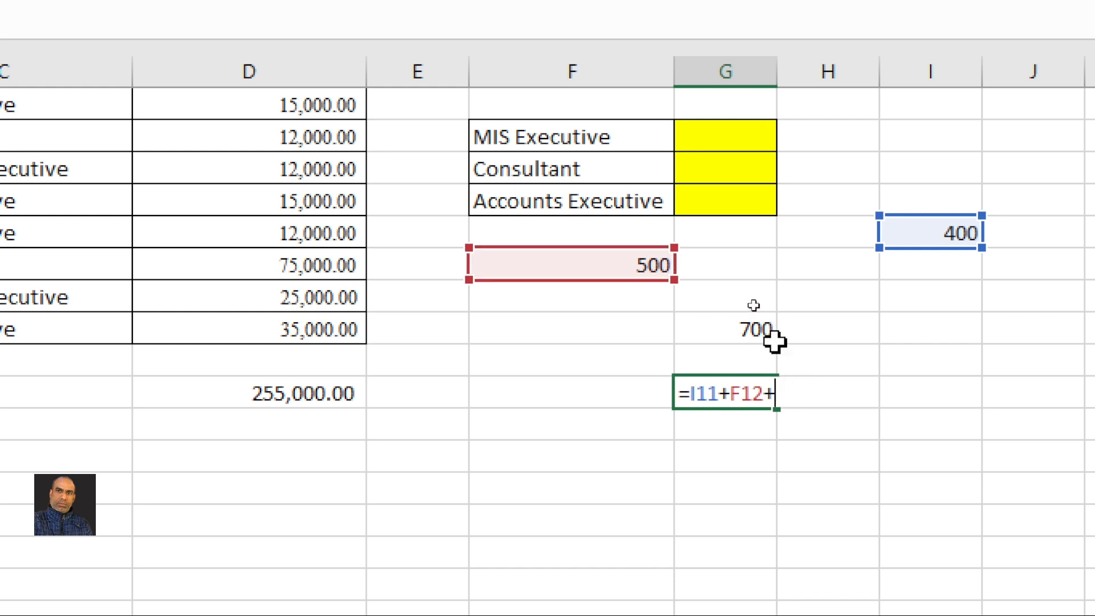
left_click(722, 331)
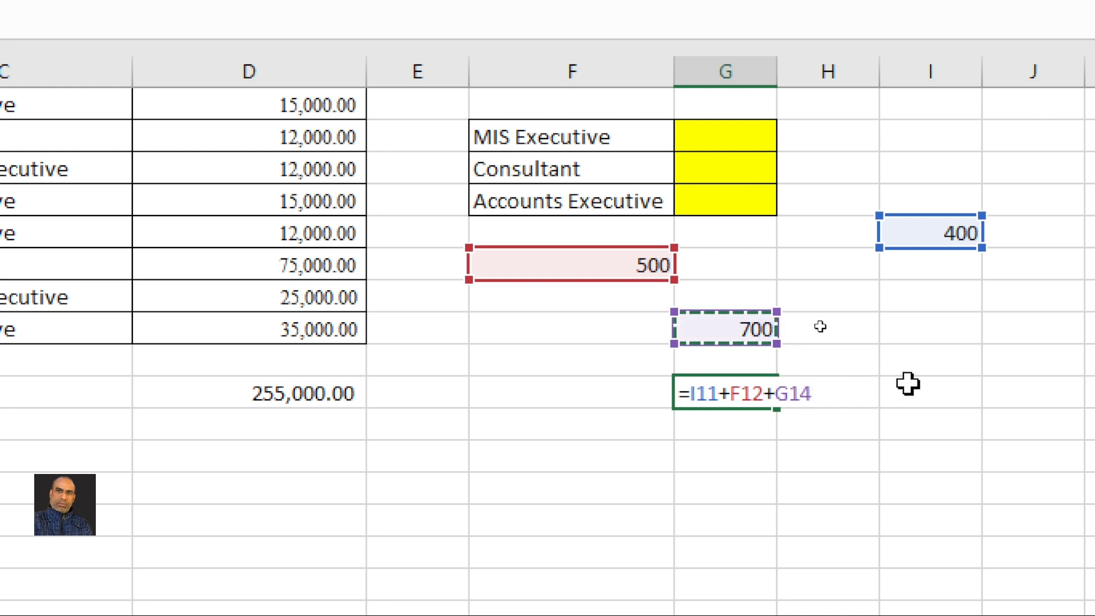
key("Return")
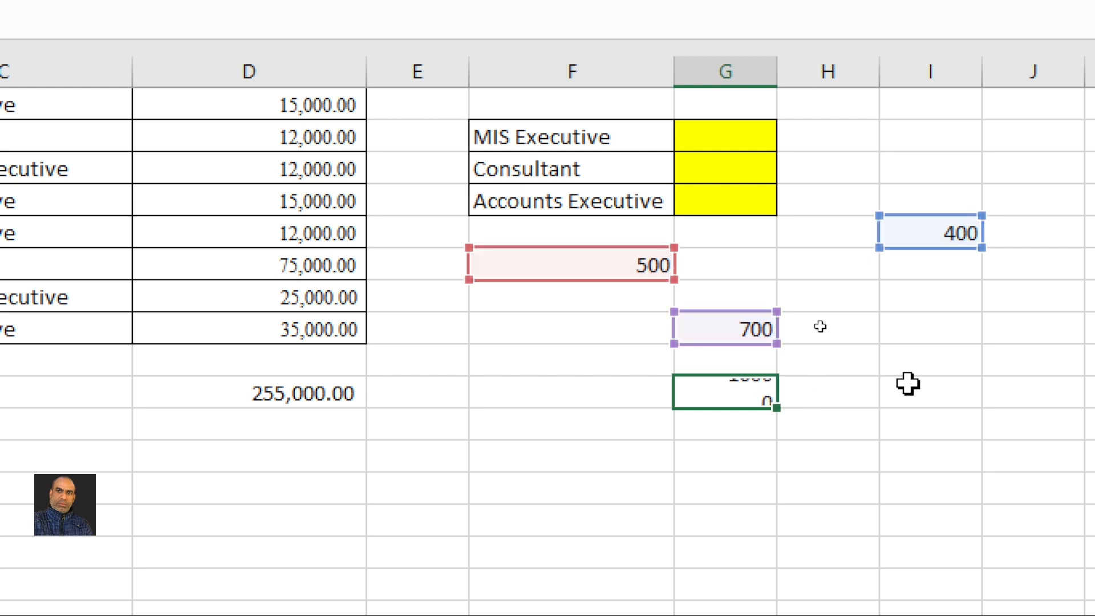
left_click(722, 398)
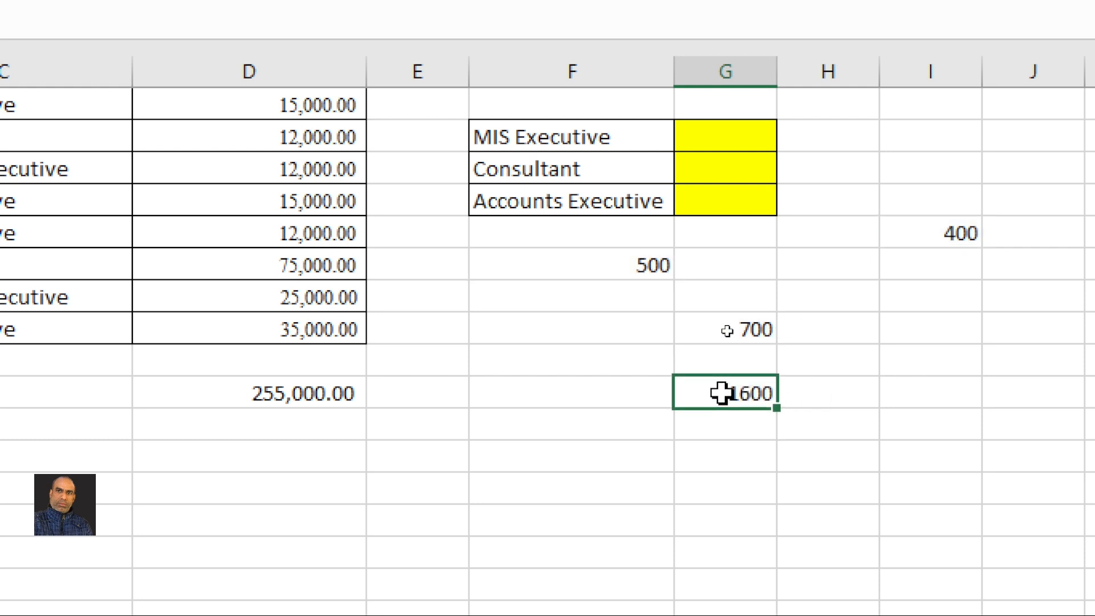
left_click_drag(303, 106, 308, 265)
left_click(281, 386)
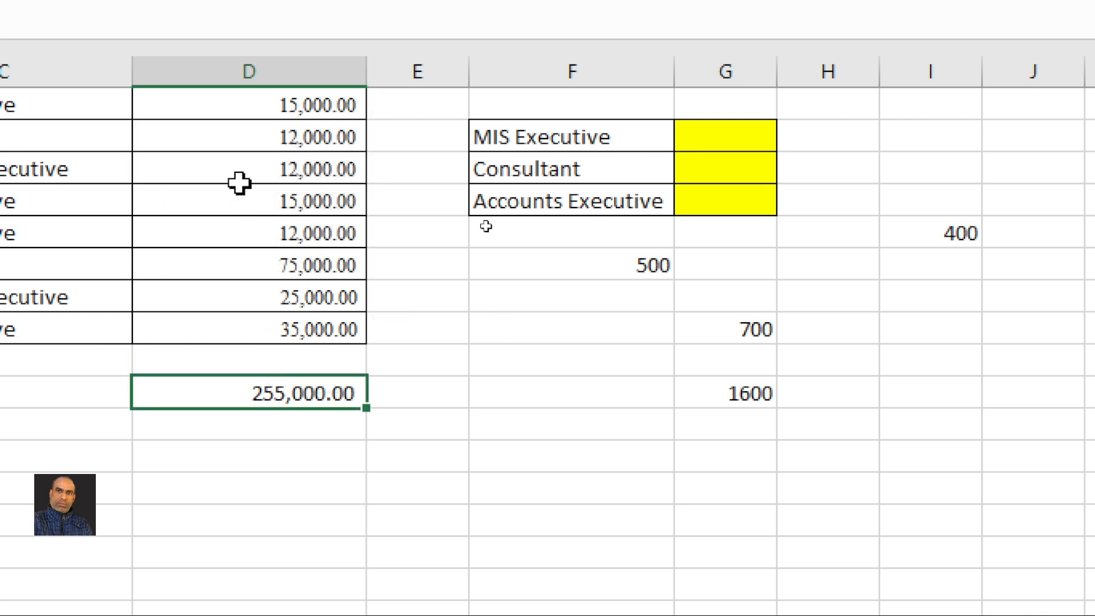
Examine the cell references in the addition formula in cell G16, leaving the formula as it is.
left_click(726, 388)
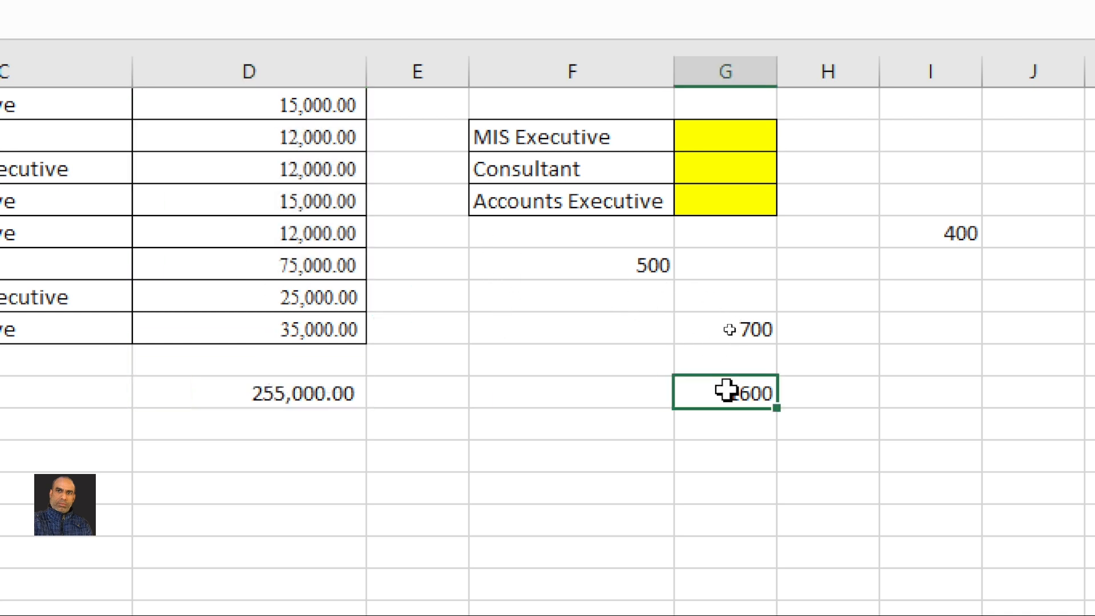
double_click(730, 394)
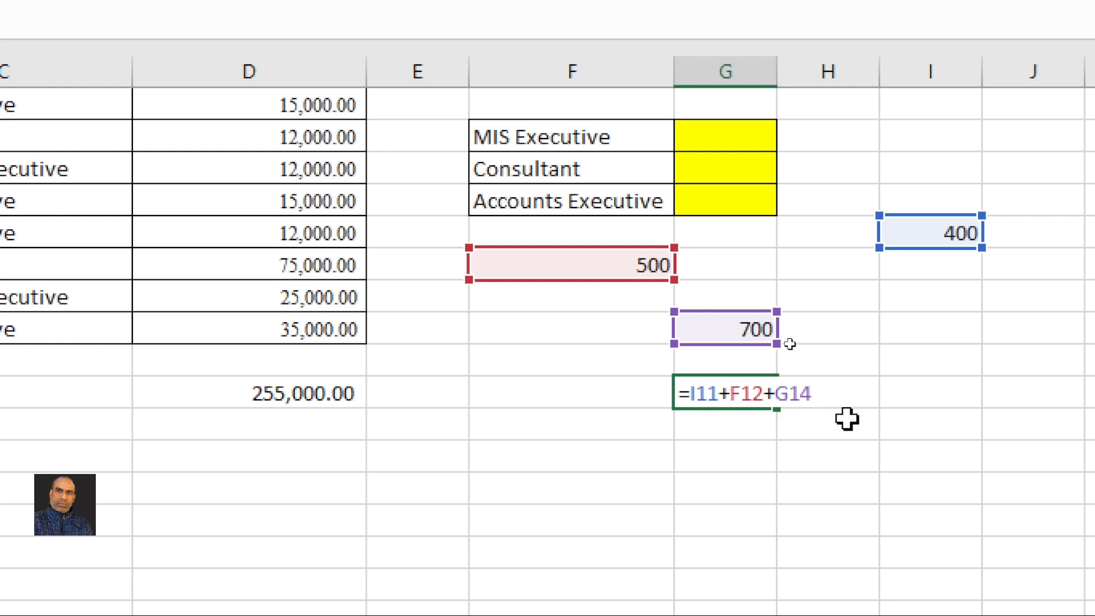
left_click(747, 451)
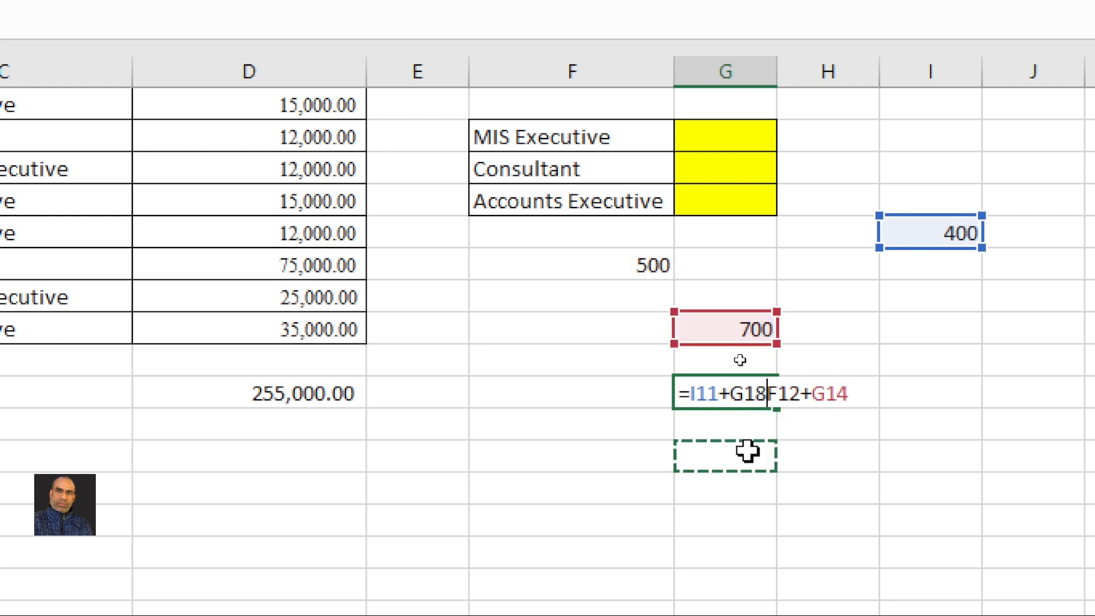
key("Escape")
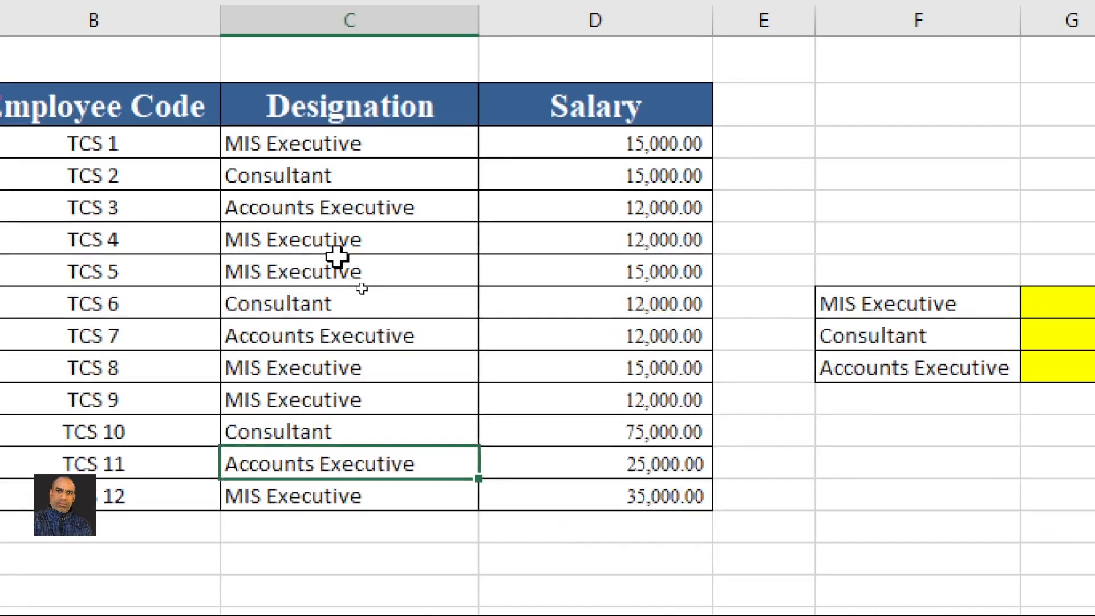
Add the MIS Executive salaries cell by cell in D16 with the formula =D3+D6+D7+D10+D11+D14.
left_click(365, 145)
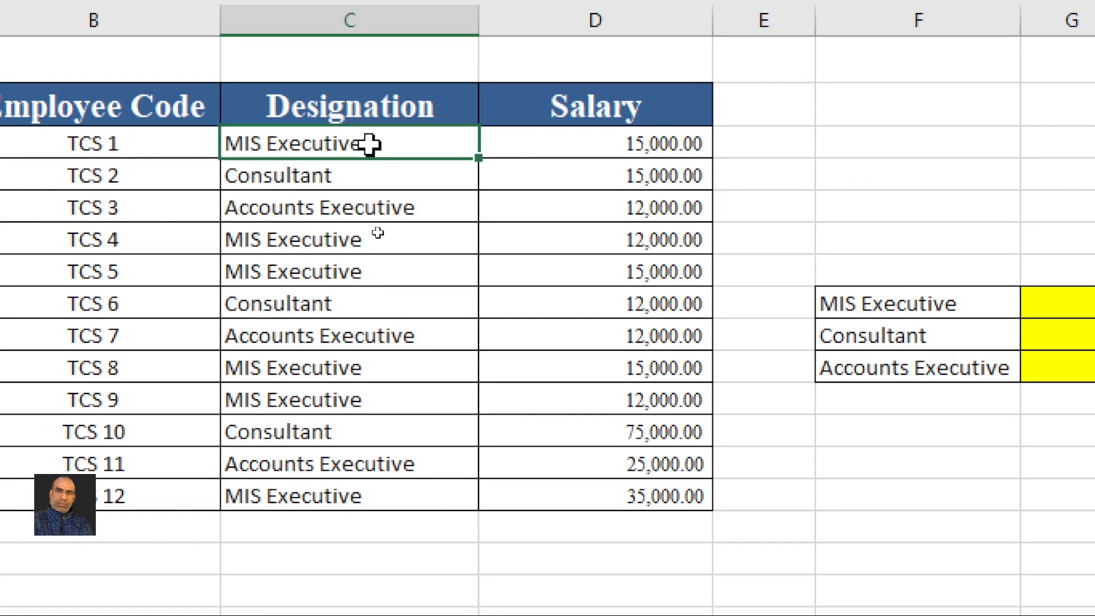
left_click(374, 181)
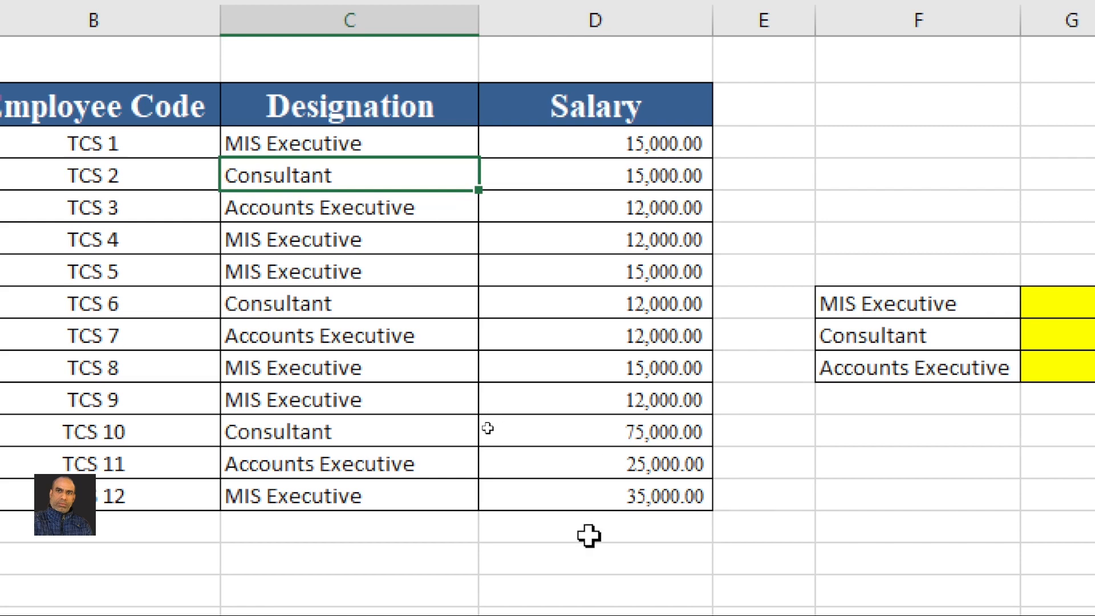
left_click(571, 539)
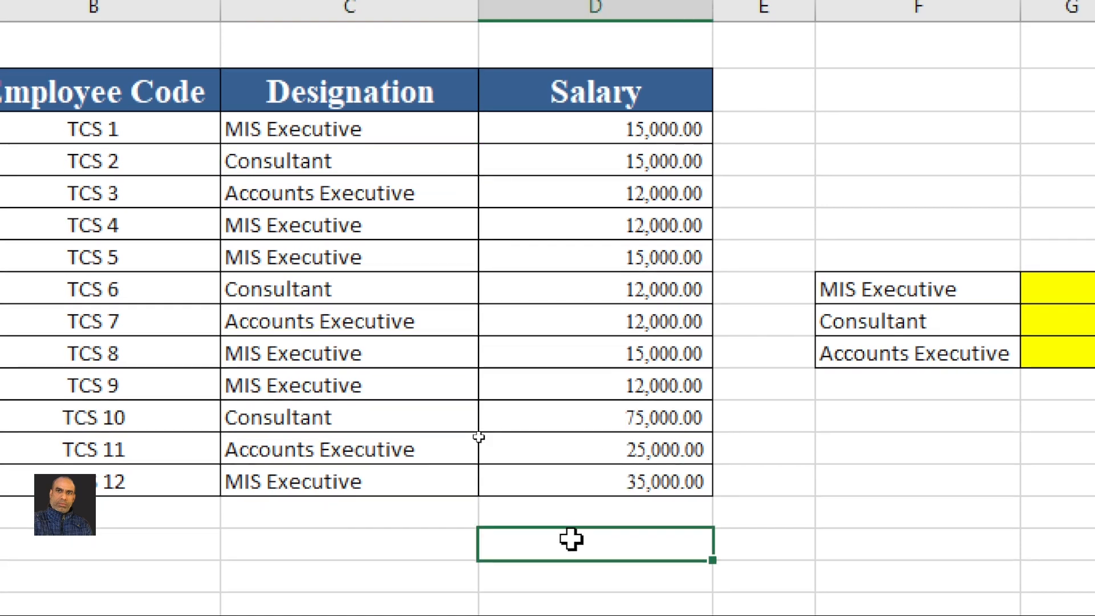
type("=")
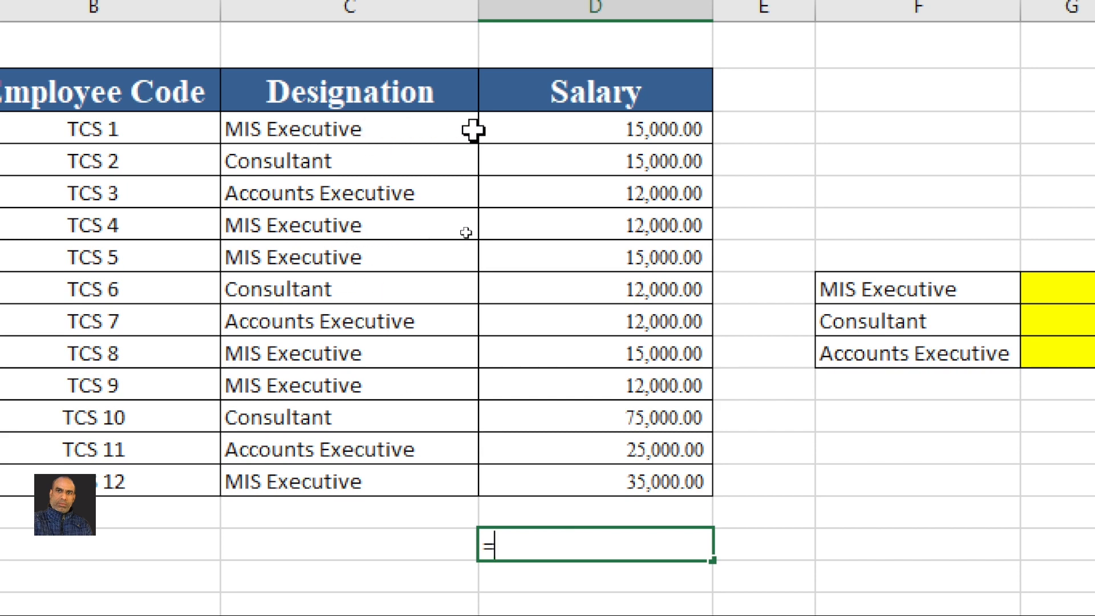
left_click(667, 130)
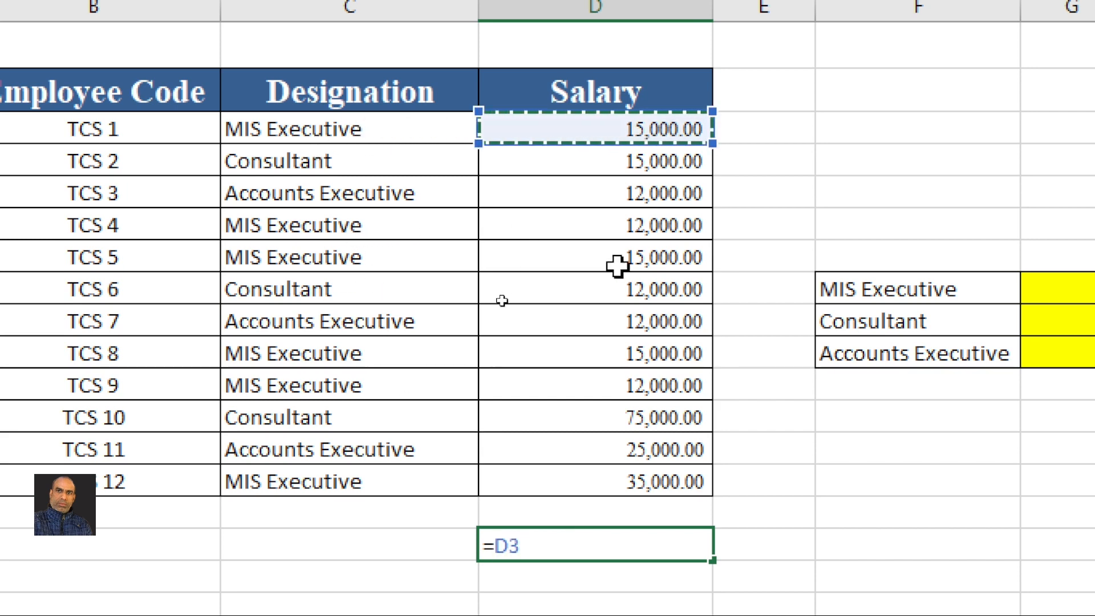
type("+")
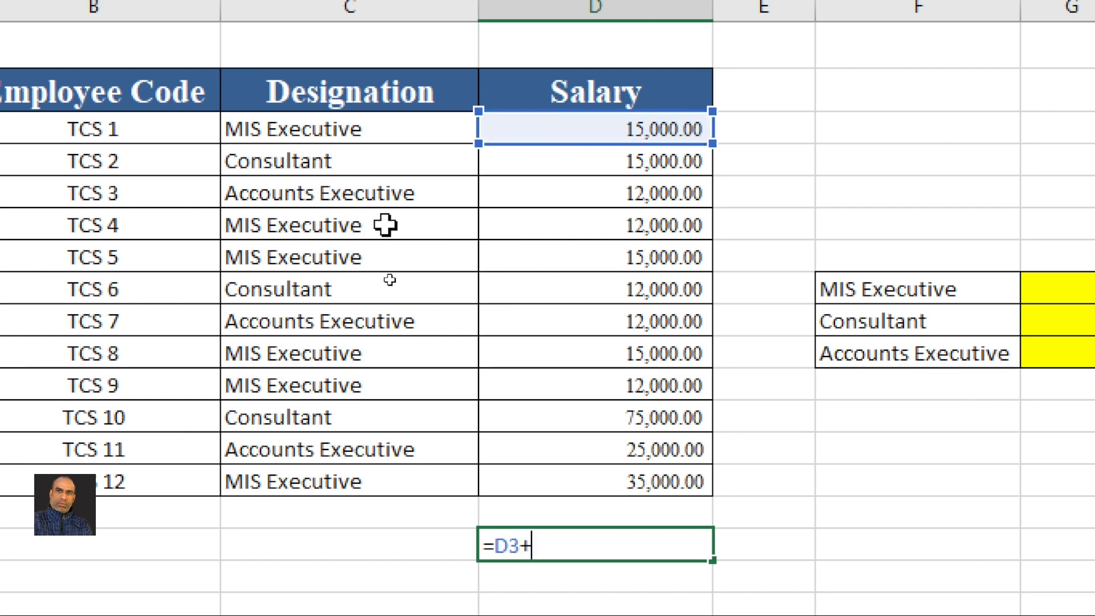
left_click(626, 230)
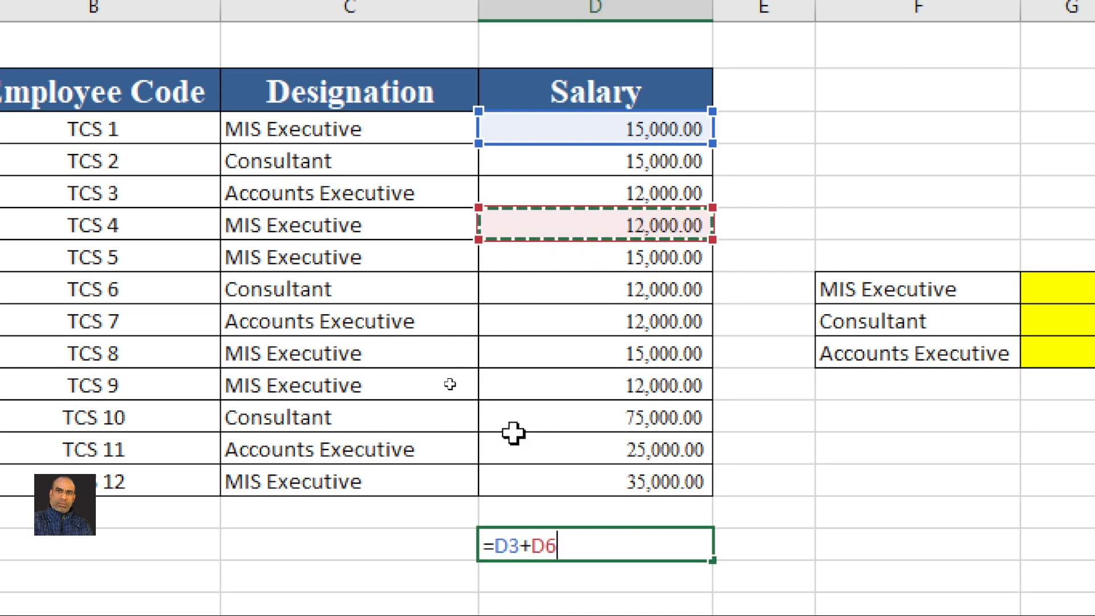
type("+")
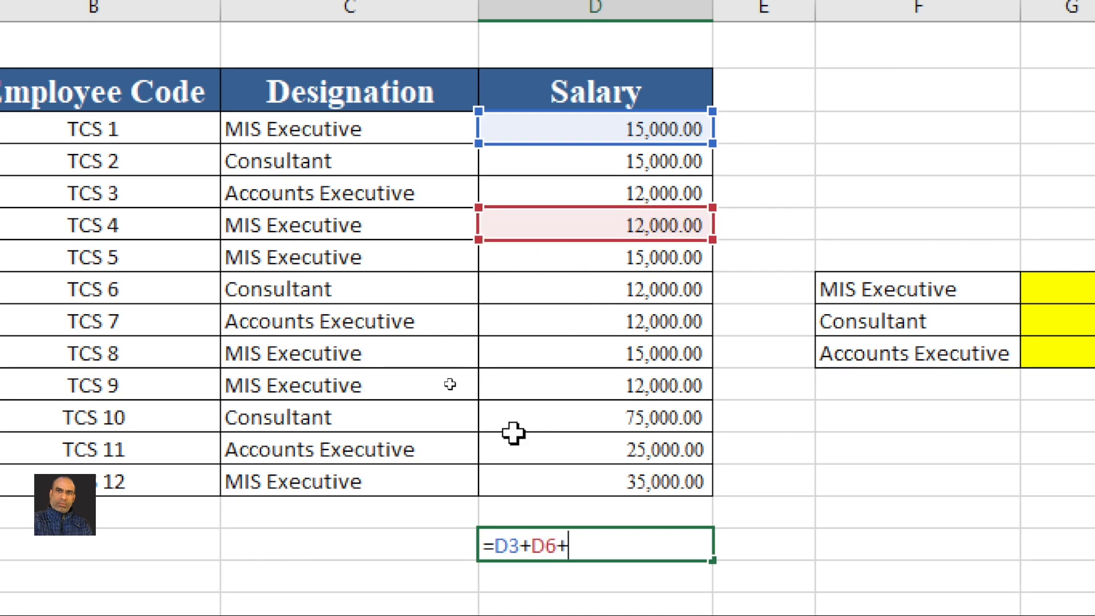
left_click(631, 254)
type("+")
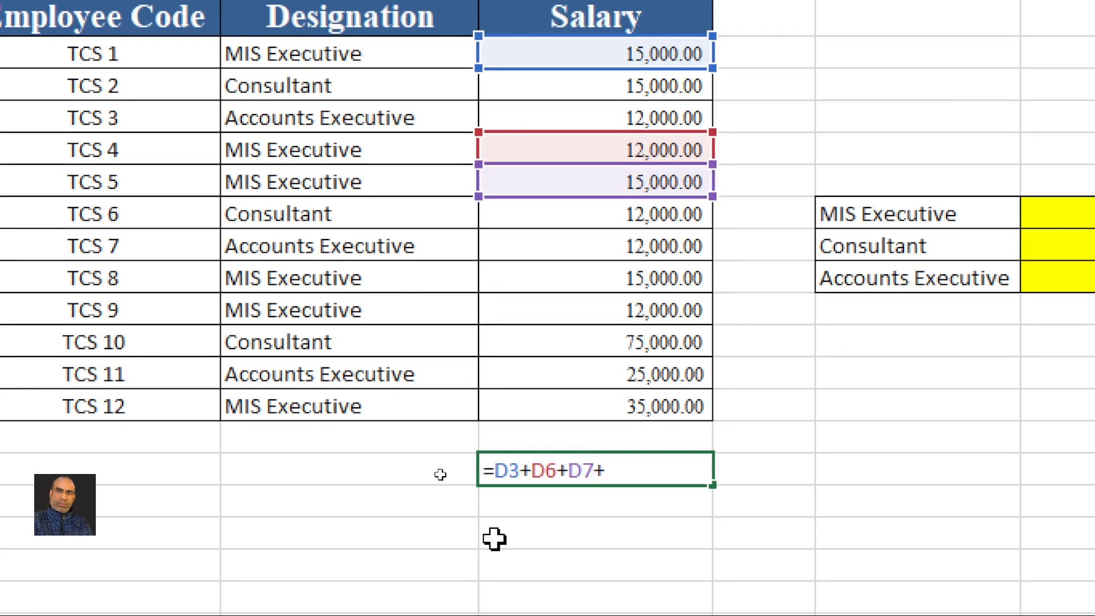
left_click(643, 280)
type("+")
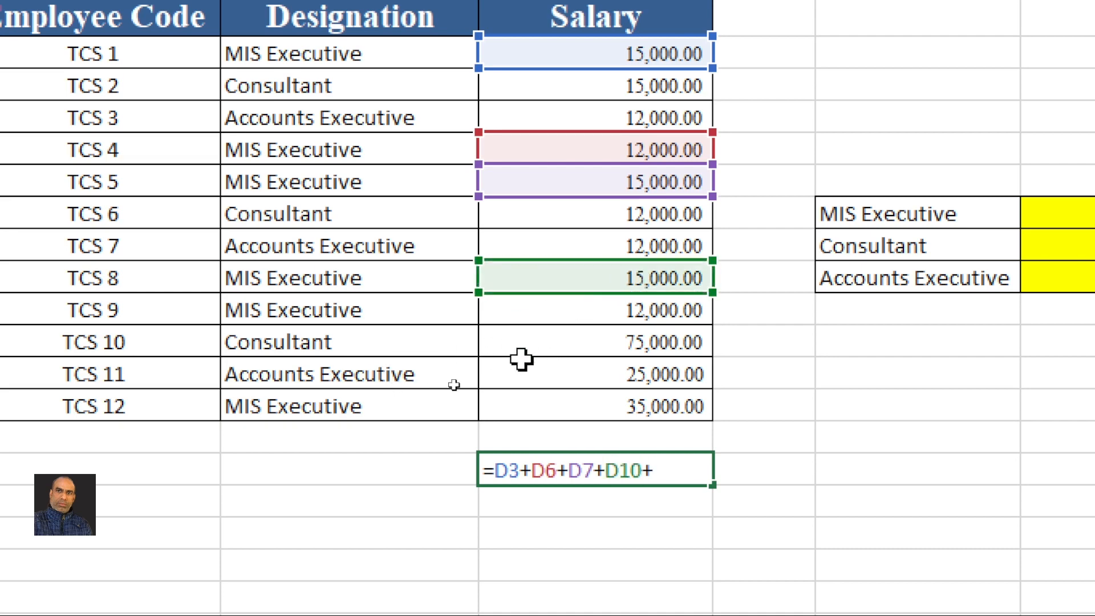
left_click(562, 309)
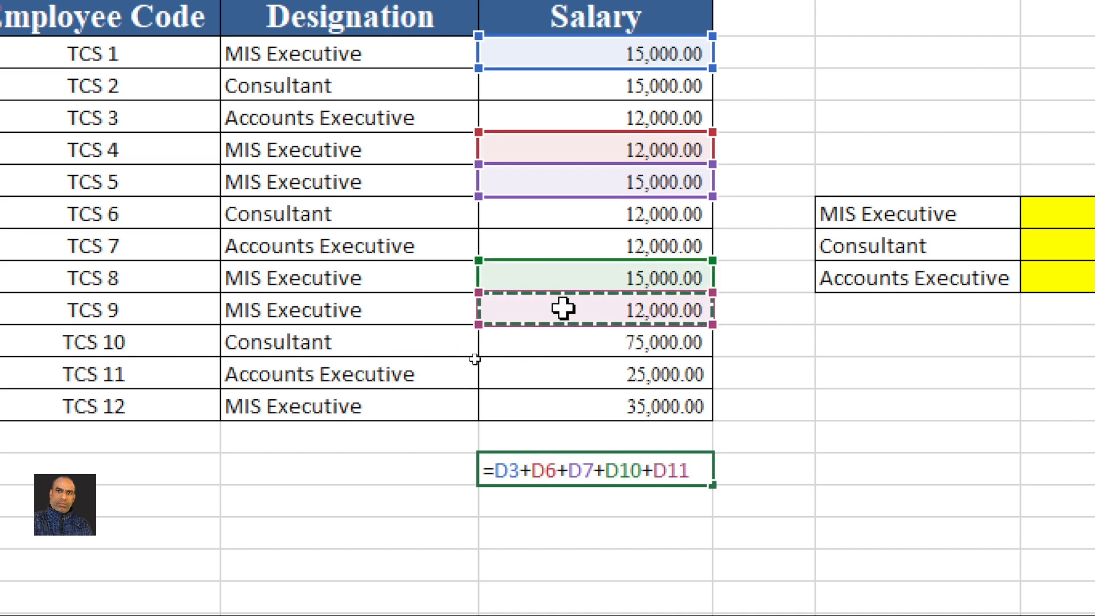
type("+")
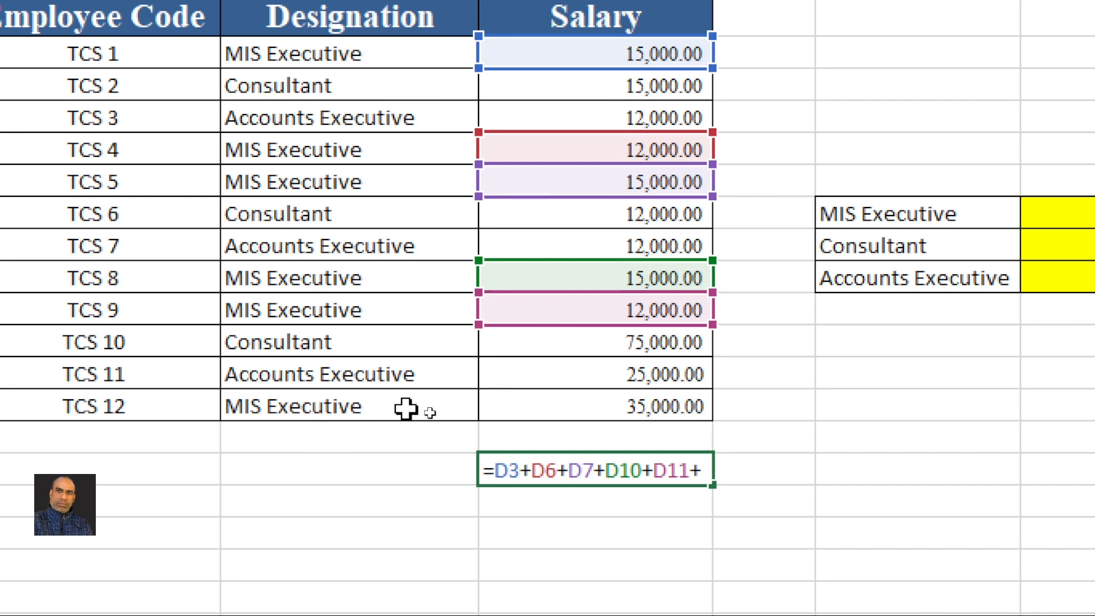
left_click(588, 405)
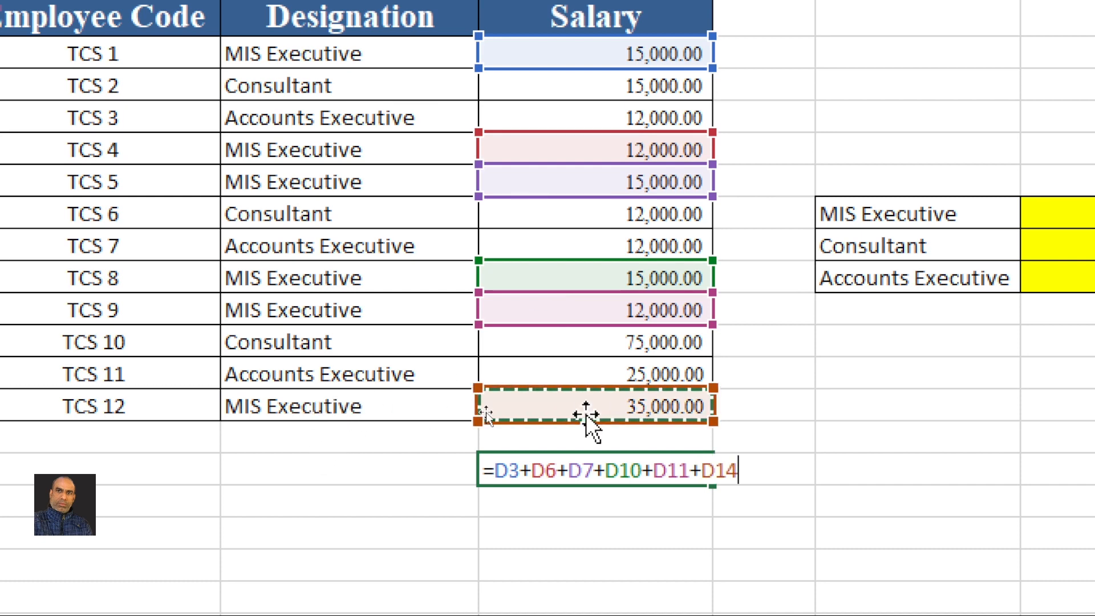
key("Return")
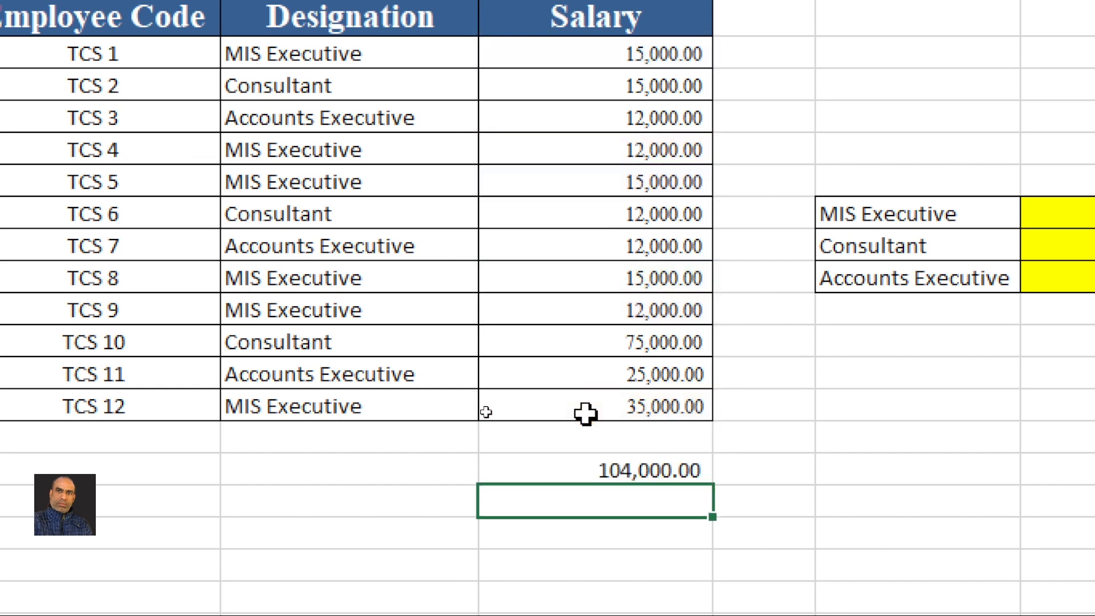
Clear the manually added MIS Executive total from cell D16.
left_click(296, 67)
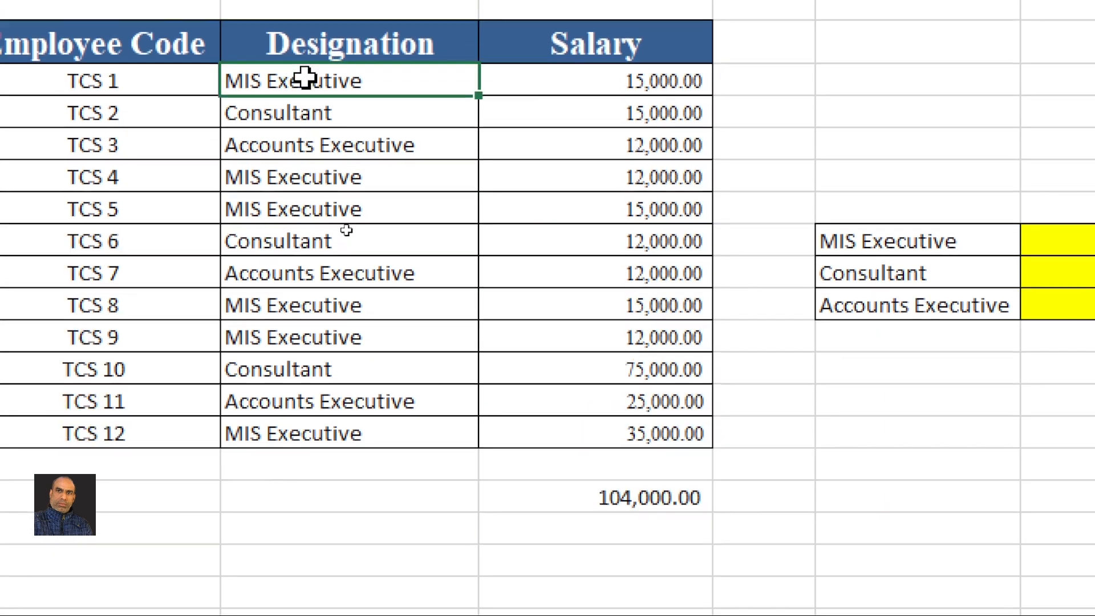
left_click(566, 492)
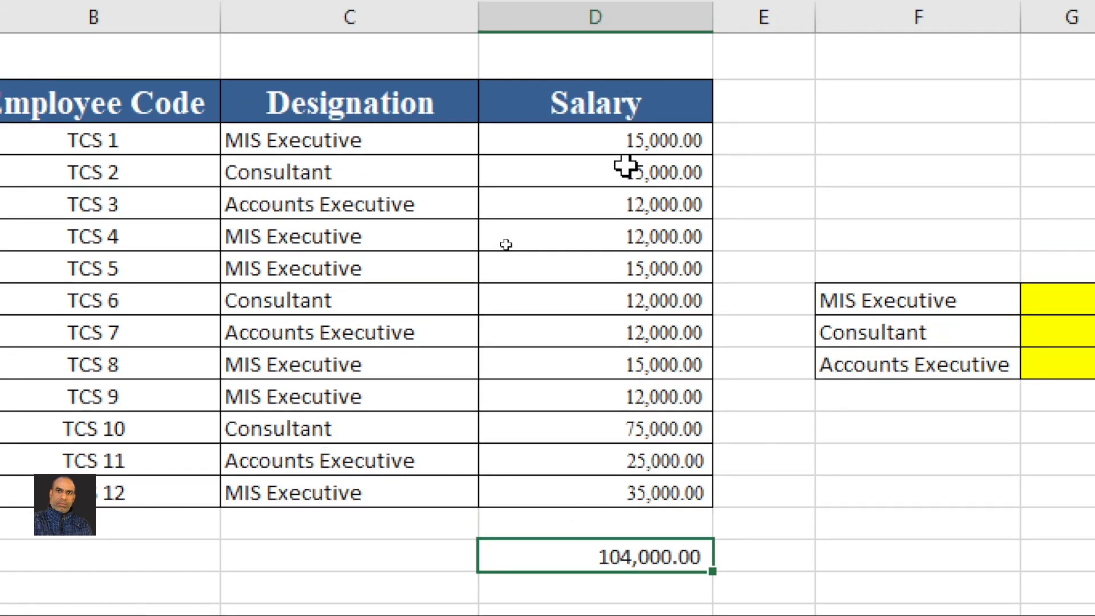
key("Delete")
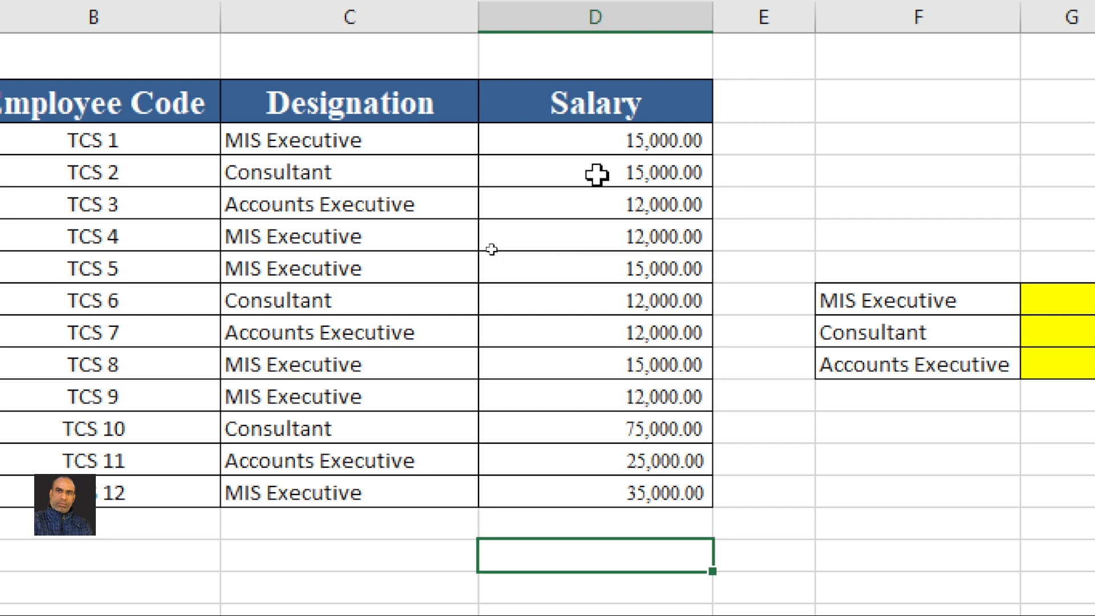
Review the designation labels MIS Executive, Consultant and Accounts Executive in F8:F10 that serve as the summing criteria.
left_click(317, 135)
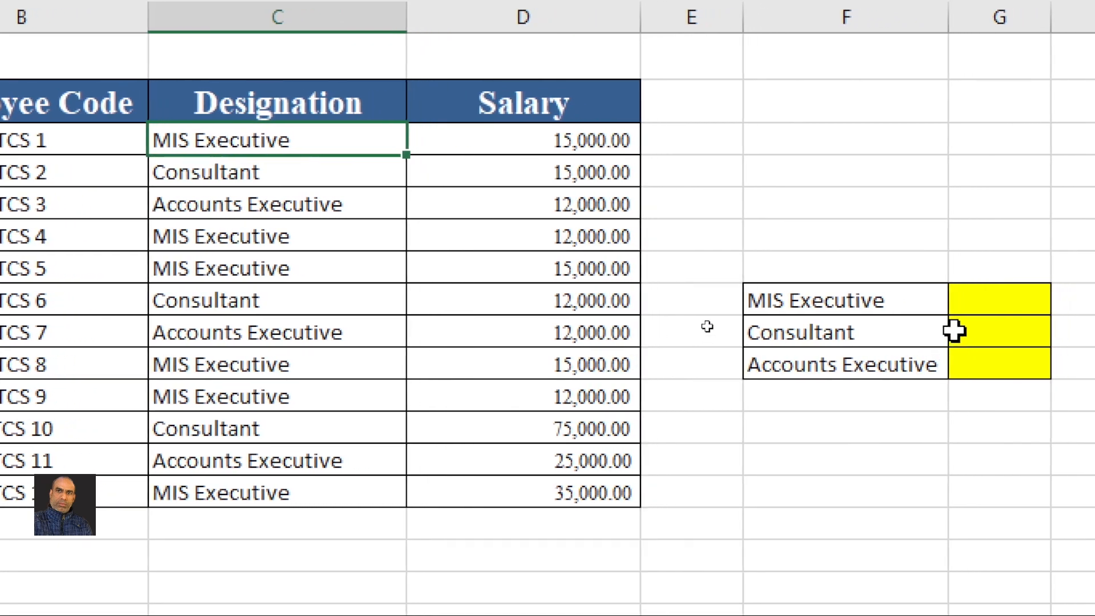
left_click(954, 301)
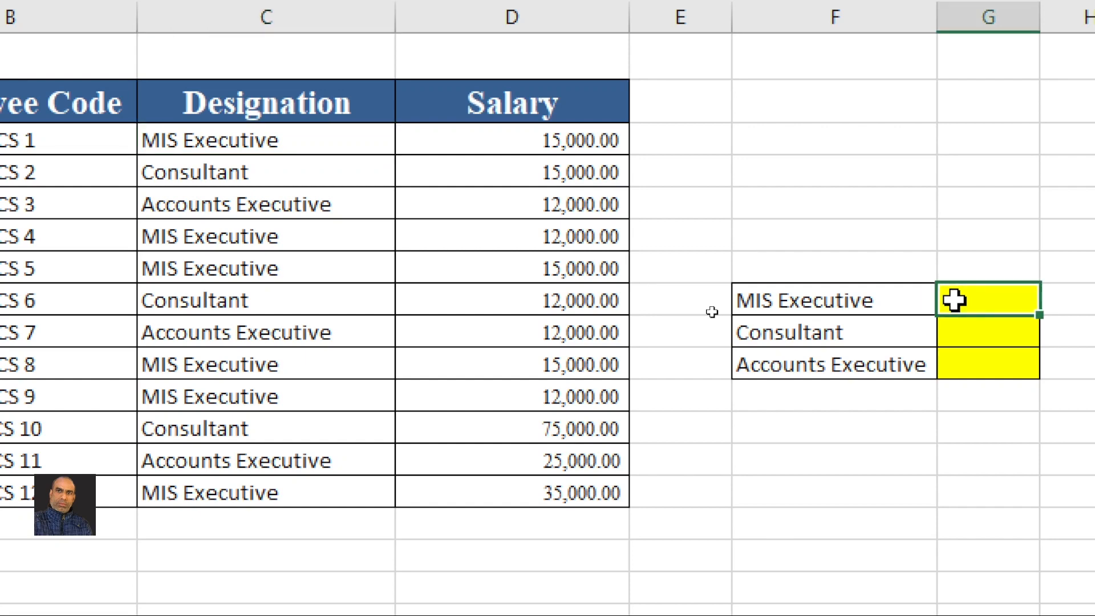
left_click(804, 302)
left_click_drag(776, 302, 775, 361)
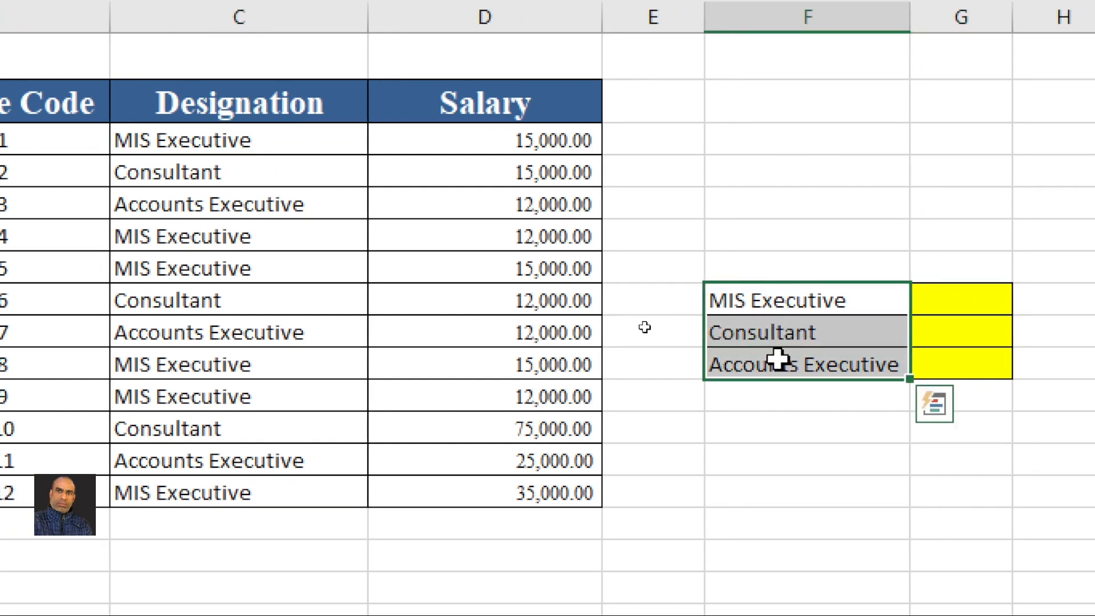
left_click(824, 298)
left_click(831, 334)
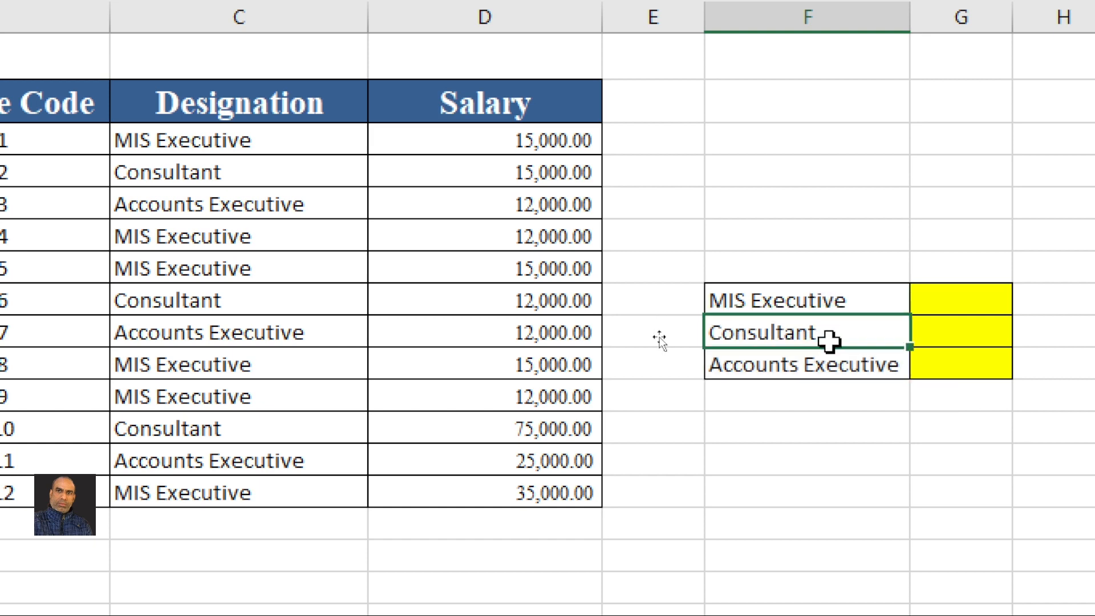
left_click(804, 365)
Begin a SUMIF formula in cell G8 beside MIS Executive, with the Designation cells C3:C14 as its range.
left_click(925, 299)
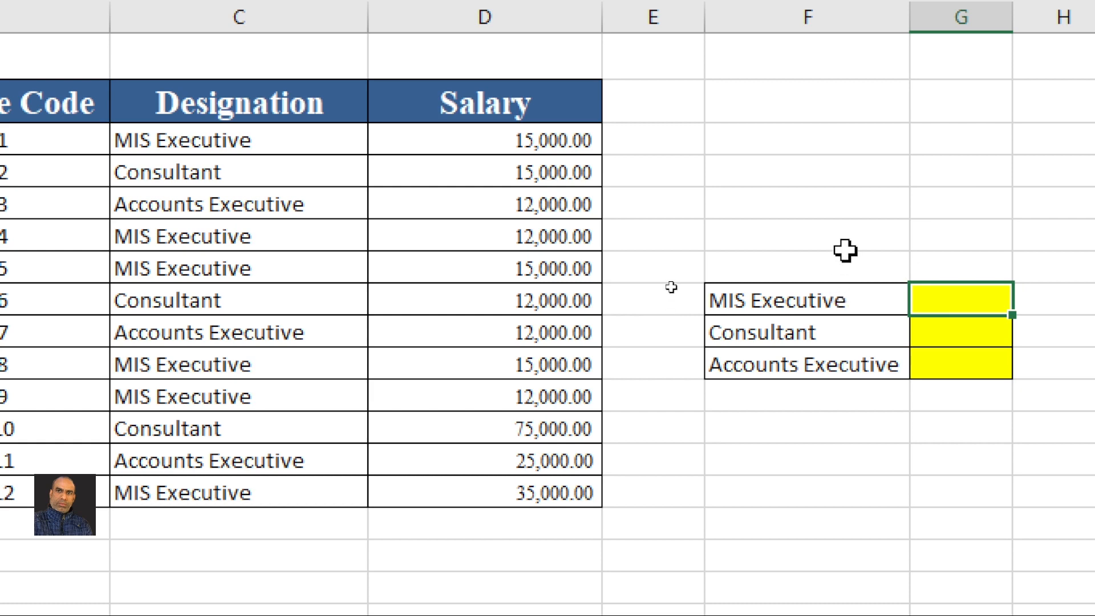
key("F2")
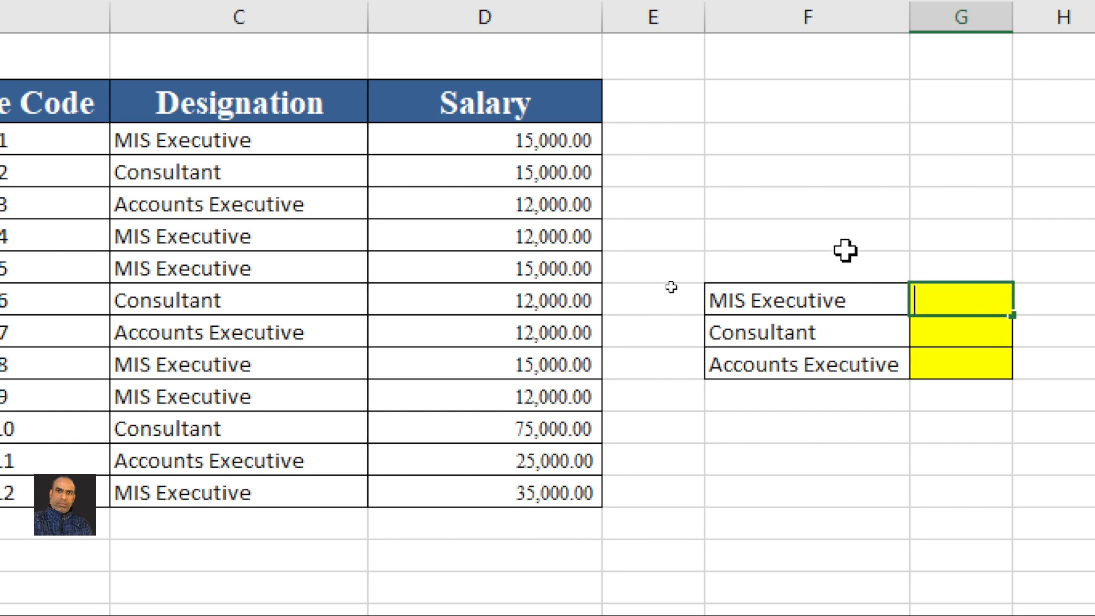
type("=SUMIF")
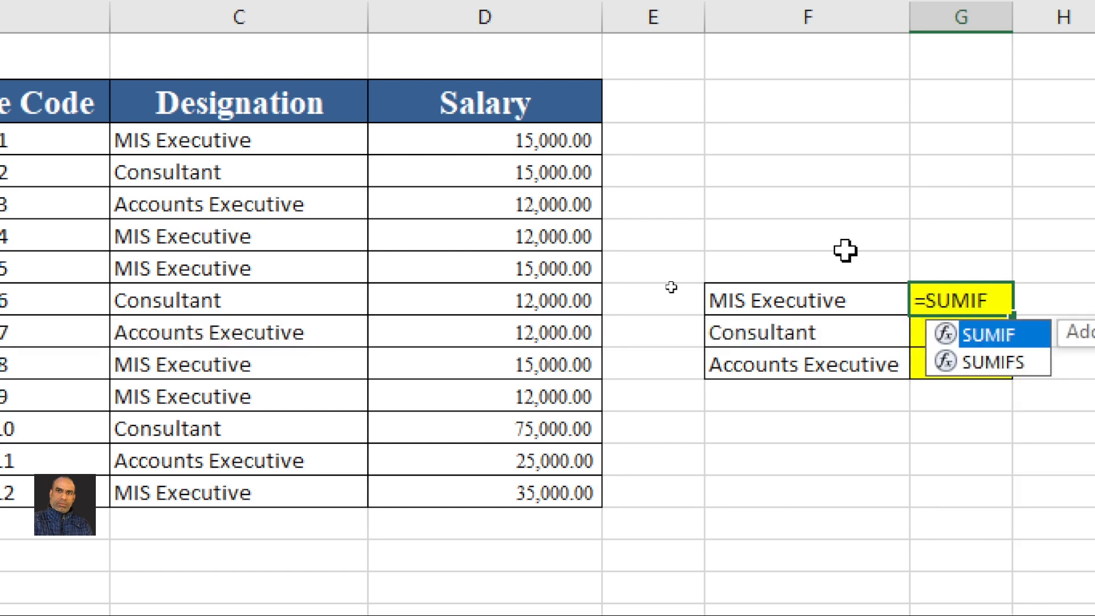
type(")")
key("BackSpace")
type("(")
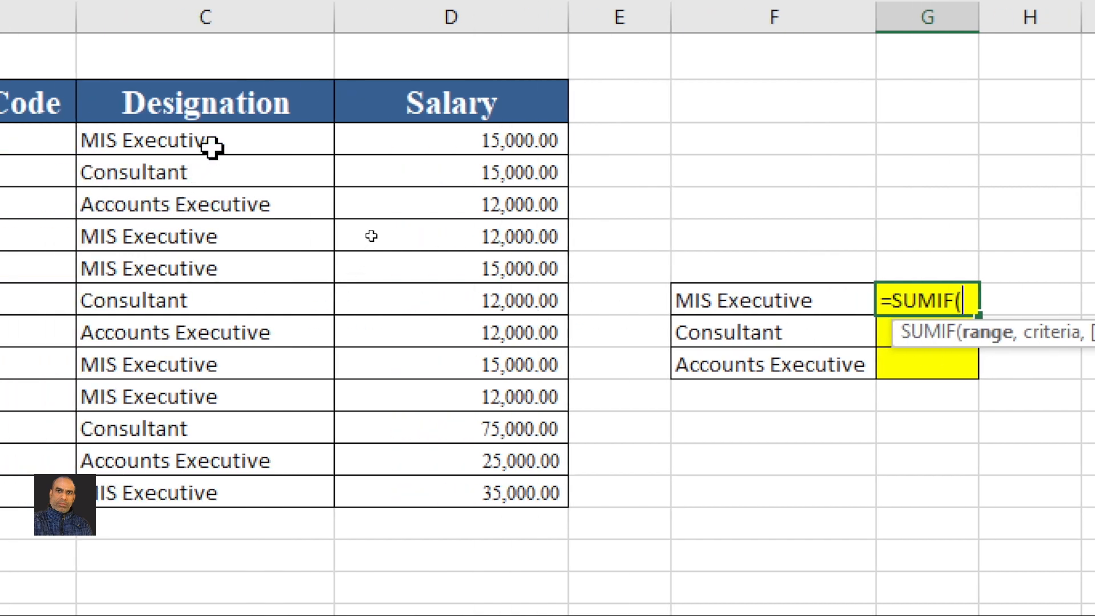
left_click_drag(212, 147, 208, 479)
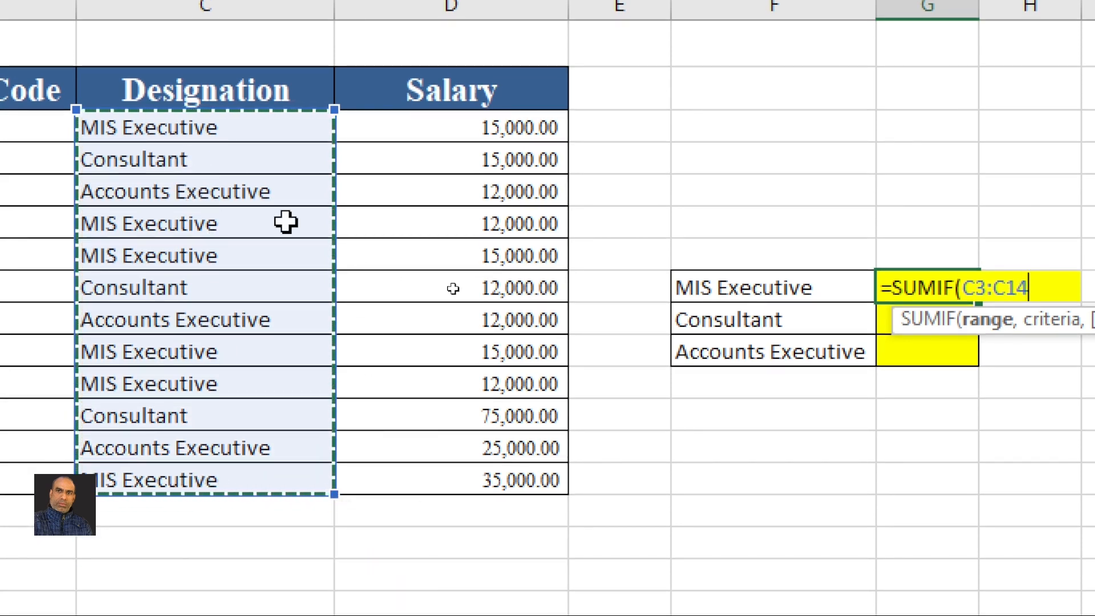
type(",")
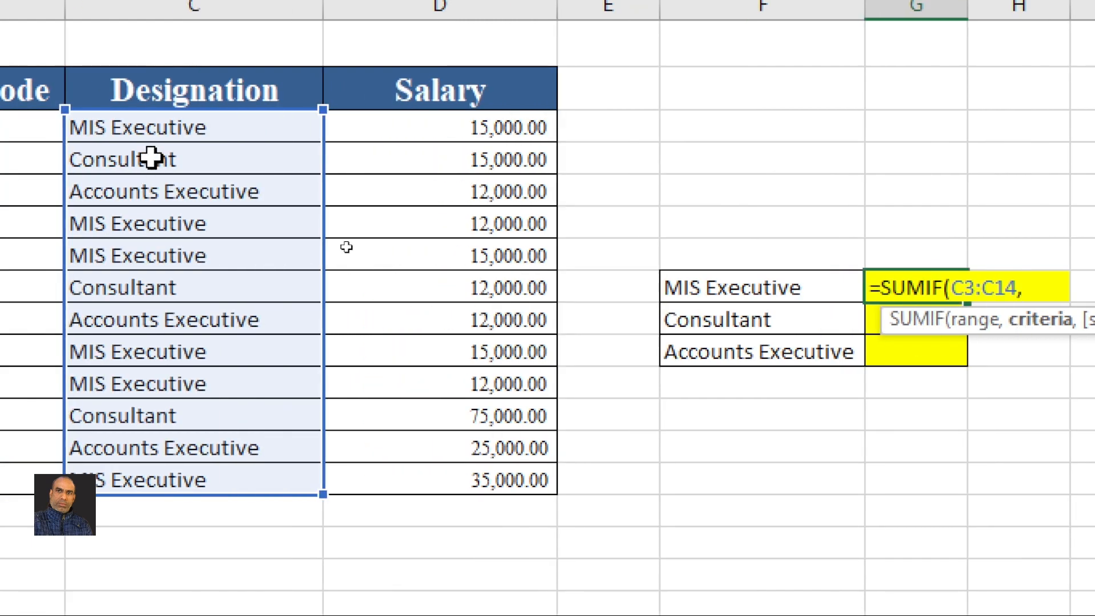
Complete the SUMIF formula in G8 with F8 as criteria and the Salary cells D3:D14 as the sum range.
left_click(826, 290)
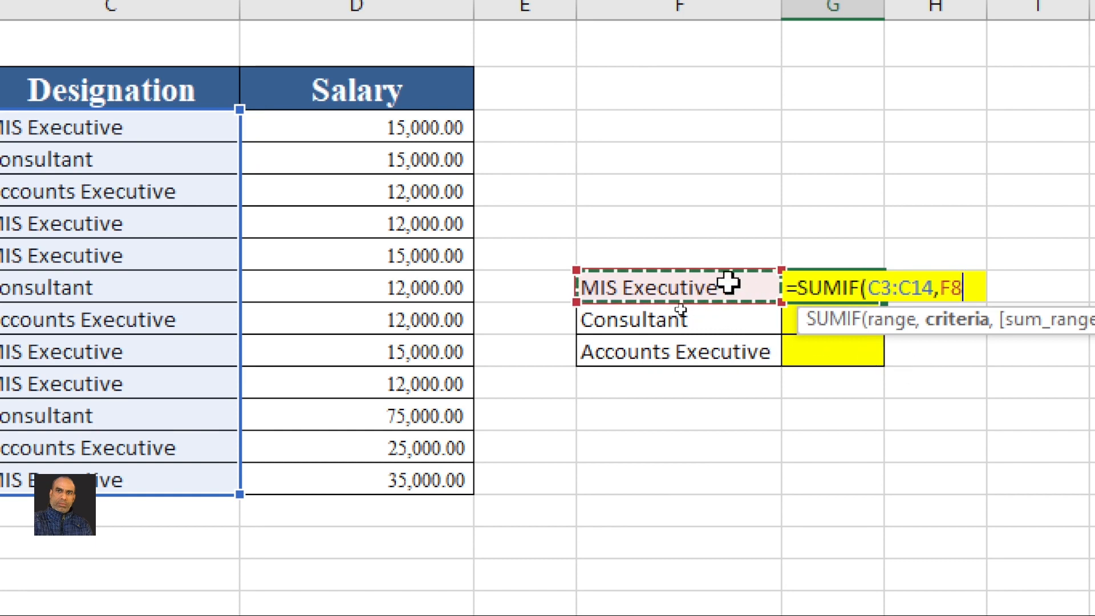
type(",")
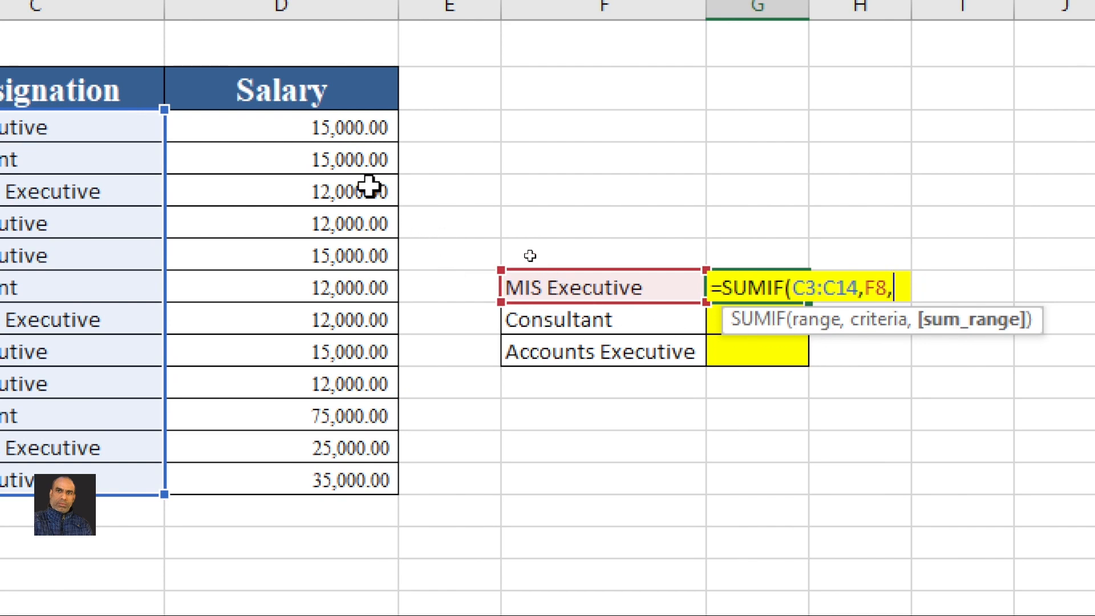
left_click(336, 132)
left_click_drag(335, 132, 331, 478)
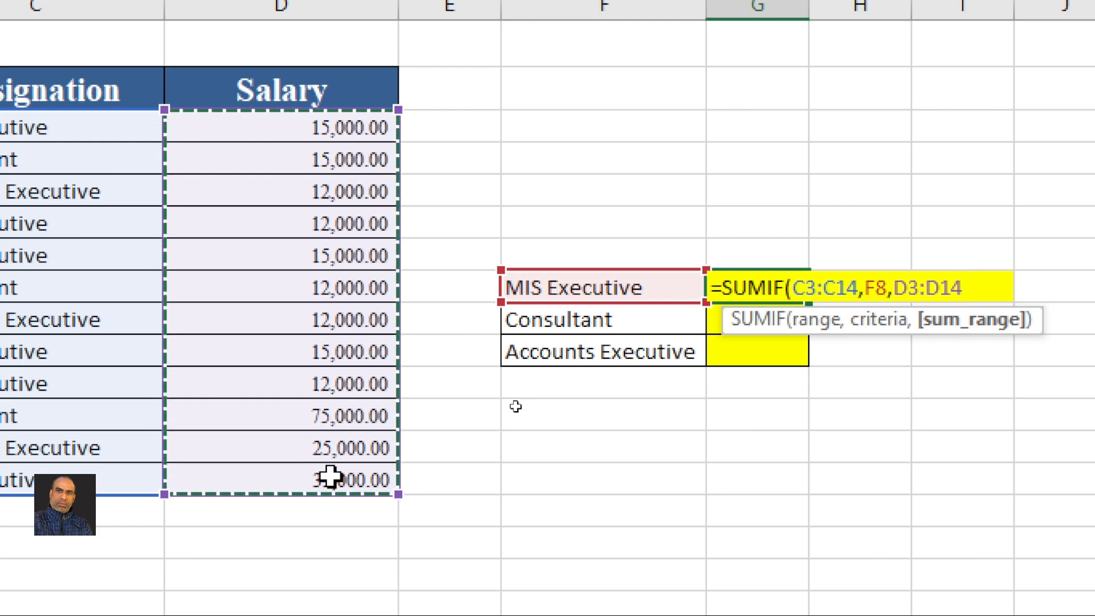
type(")")
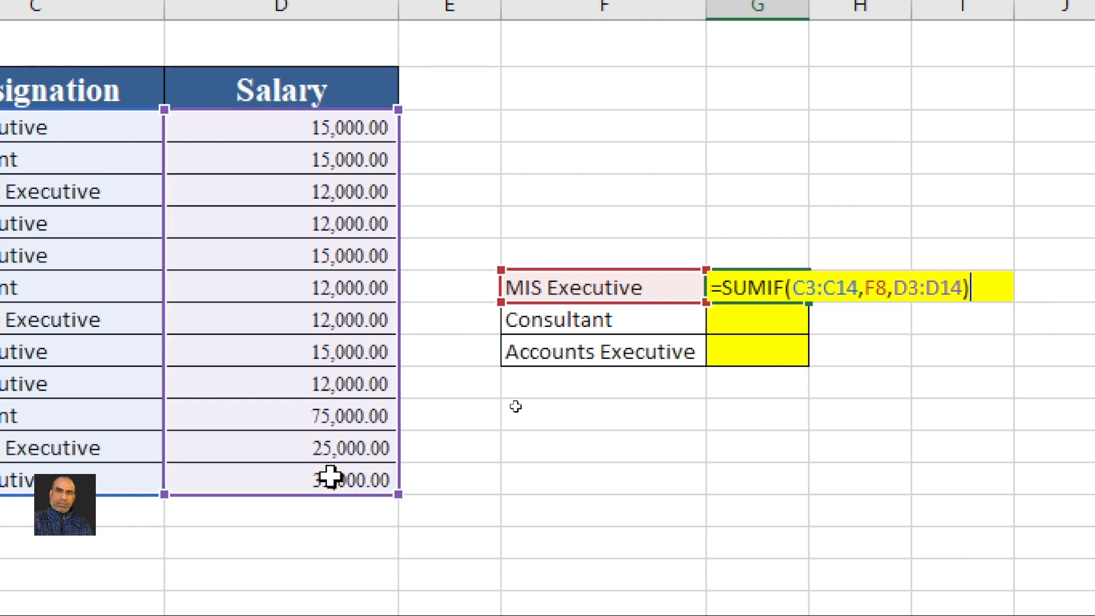
key("Return")
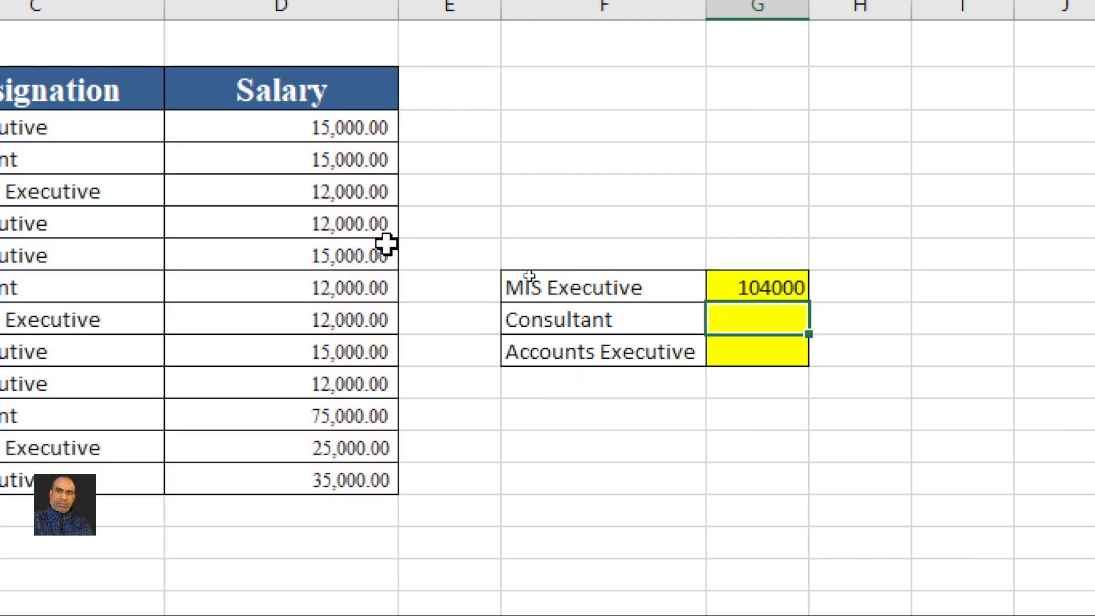
left_click(773, 291)
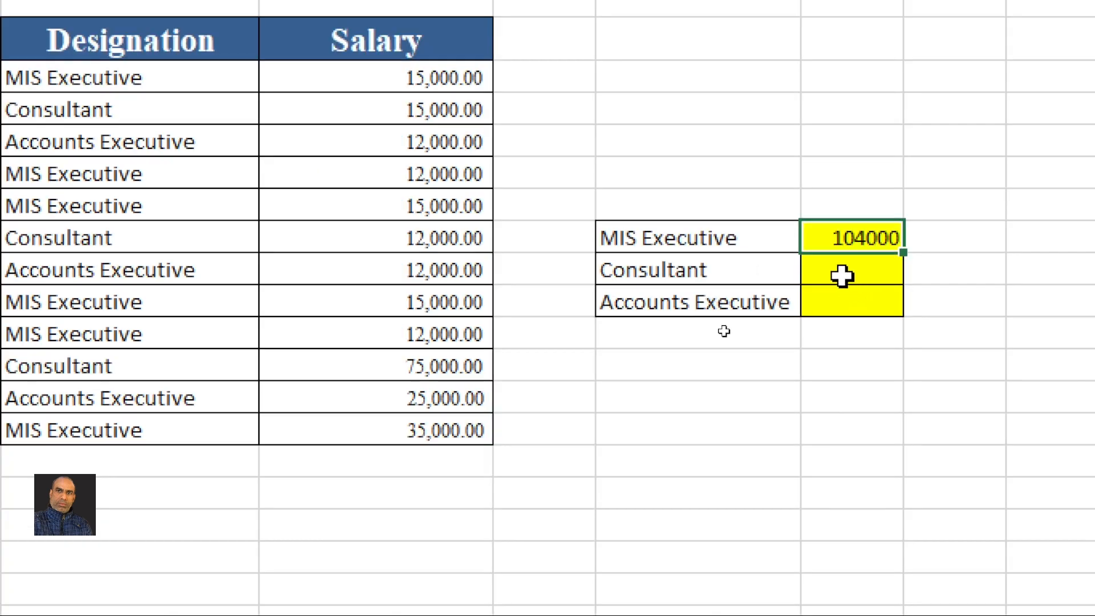
Total the Consultant salaries in G9 with the formula =SUMIF(C3:C14,F9,D3:D14).
left_click(843, 276)
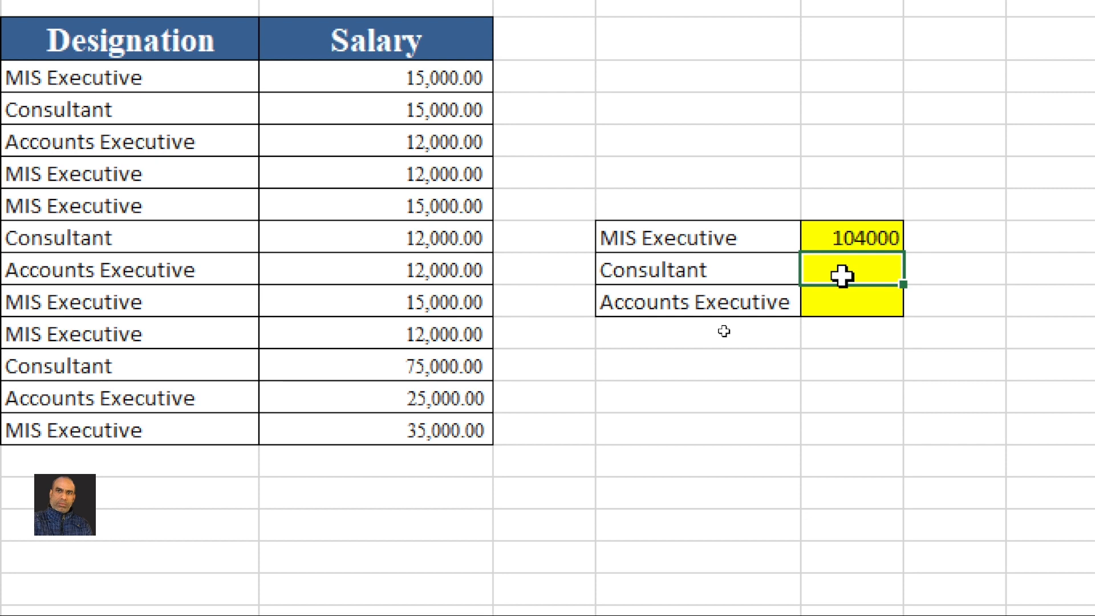
type("=SUMI")
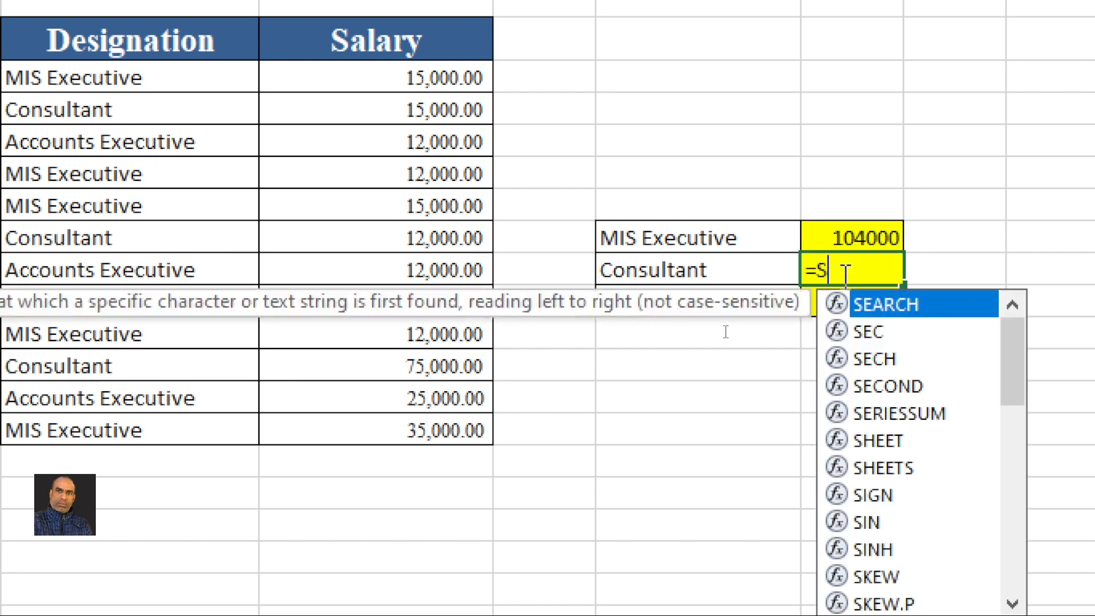
type("F(")
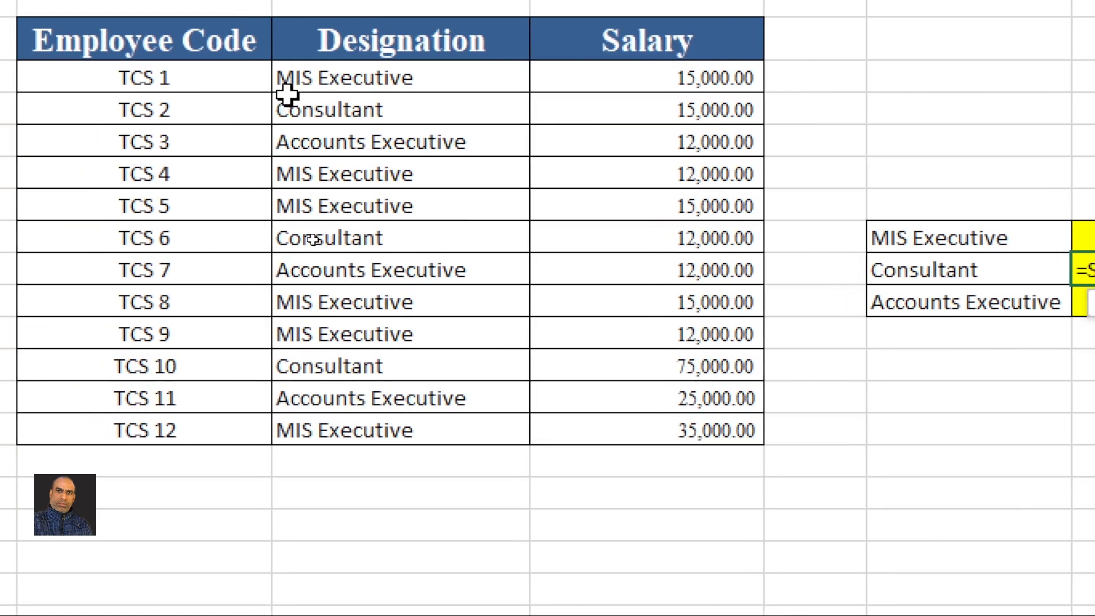
left_click_drag(302, 79, 307, 421)
type(",")
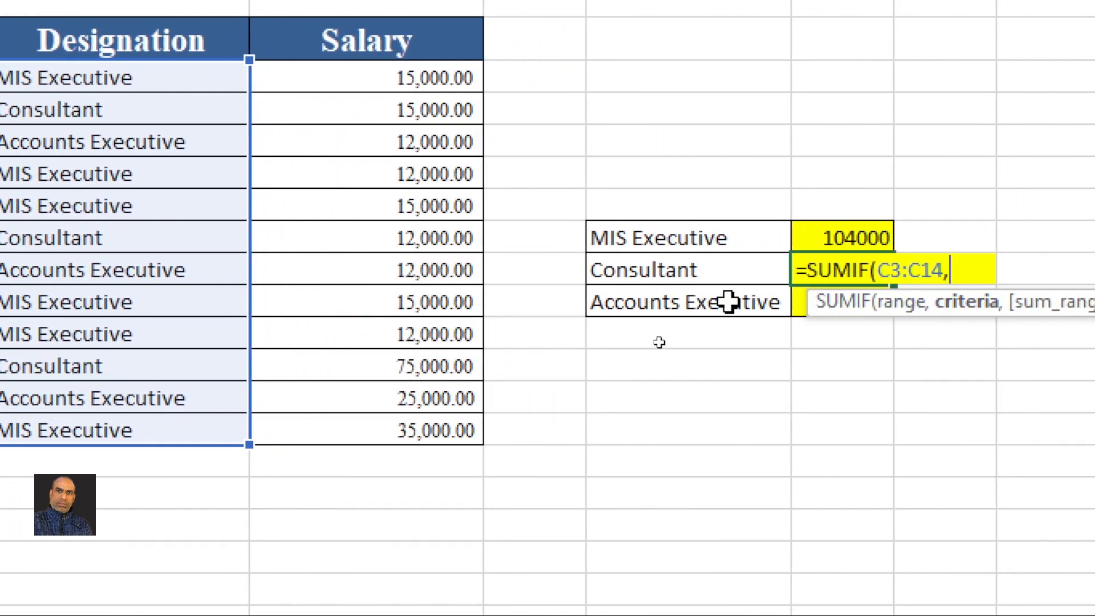
left_click(692, 272)
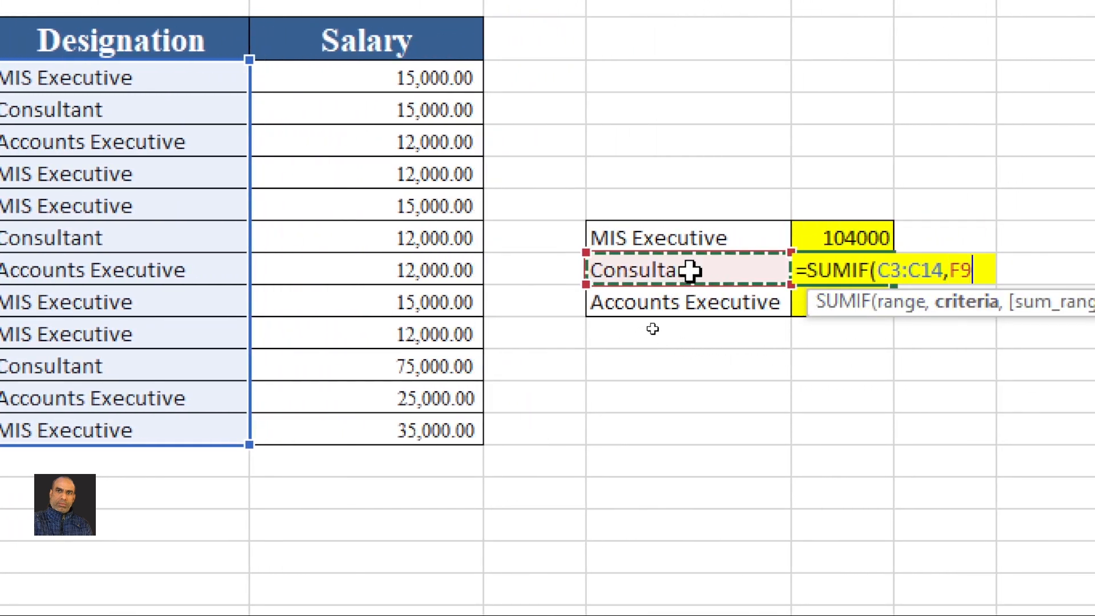
type(",")
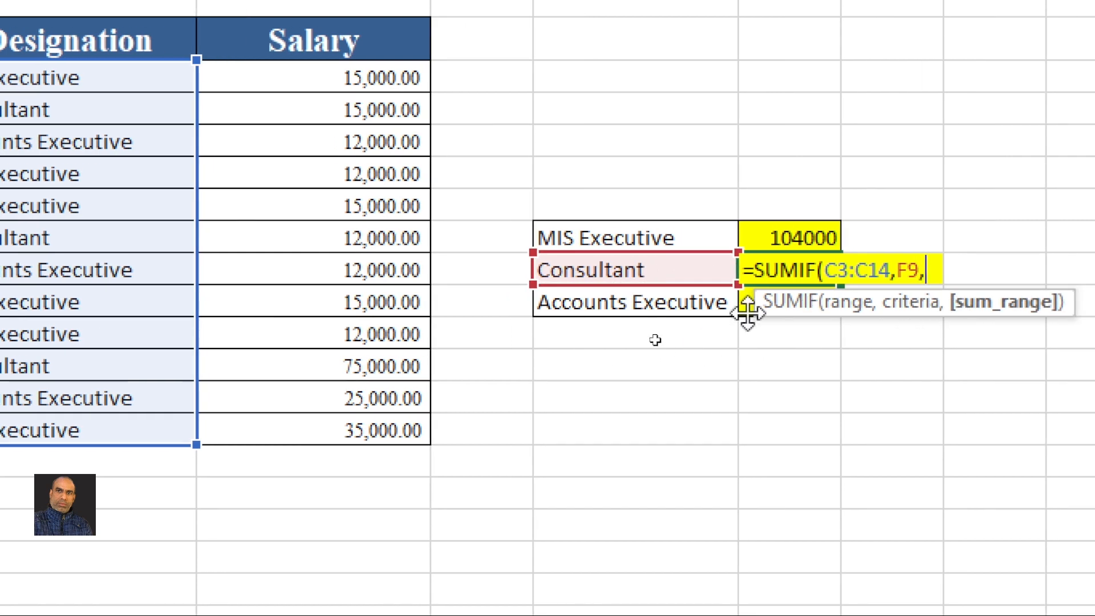
left_click_drag(320, 78, 305, 431)
type(")")
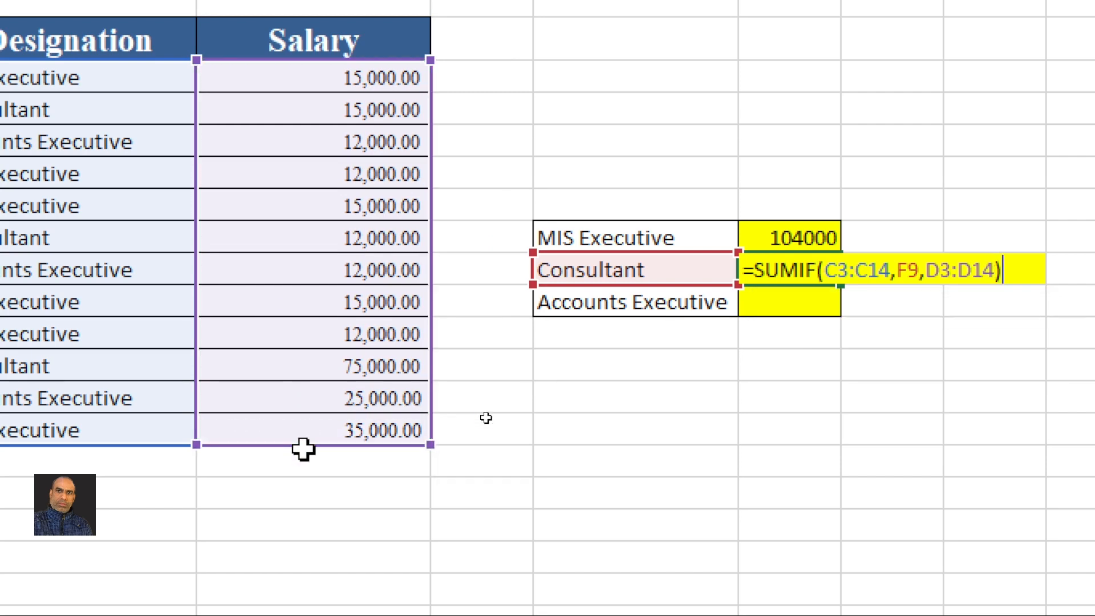
key("Return")
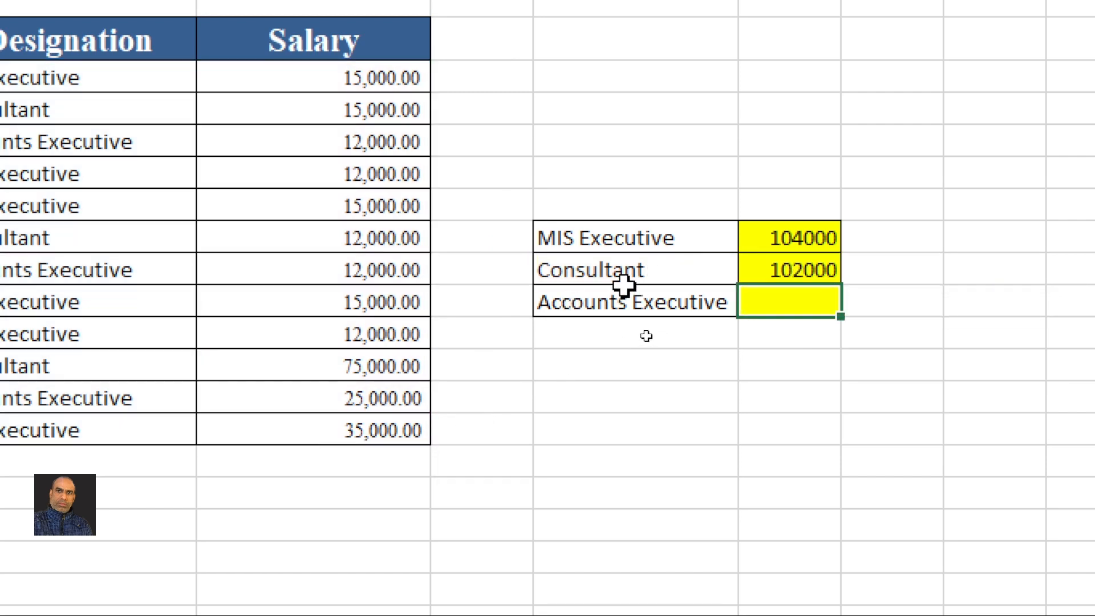
Compare the Consultant criteria with the Designation entries, and shorten the label in F9 to Consultan to test a mismatched criteria.
left_click(813, 271)
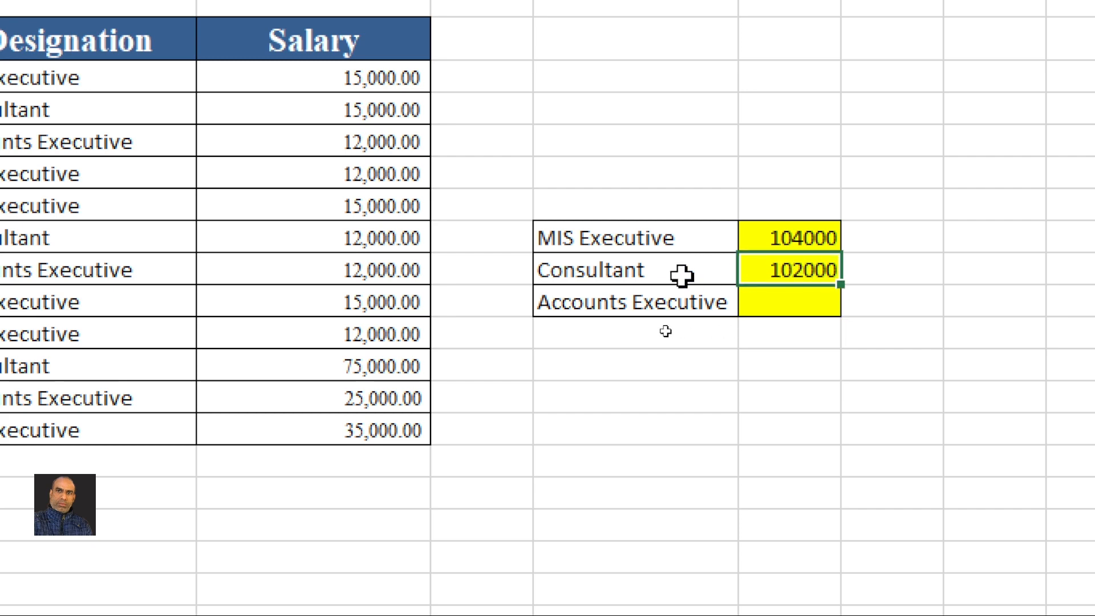
left_click(629, 276)
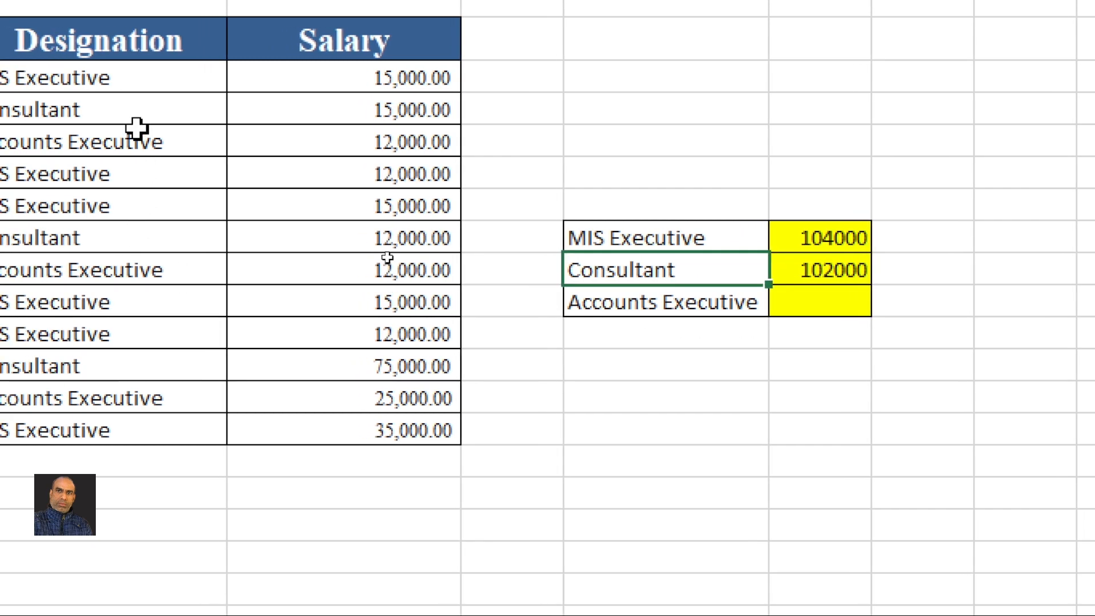
left_click_drag(62, 112, 62, 336)
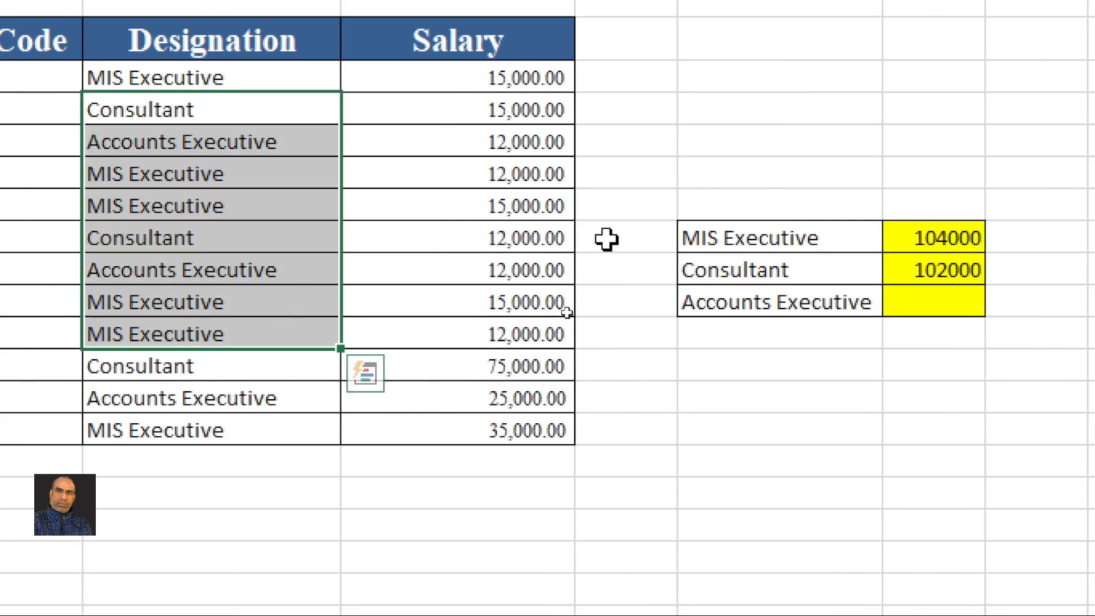
left_click(747, 273)
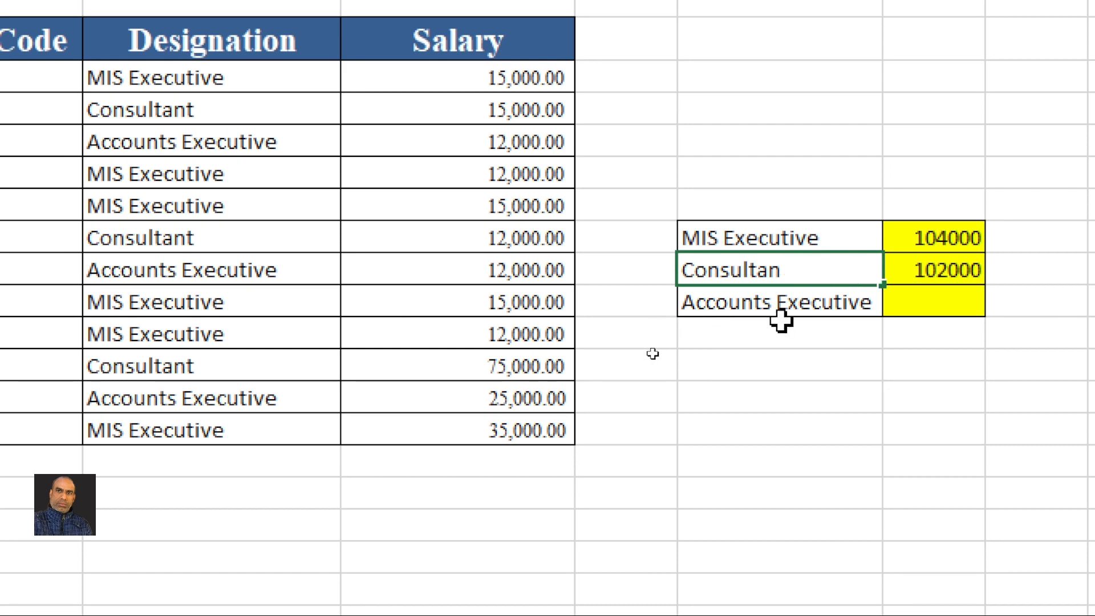
key("Return")
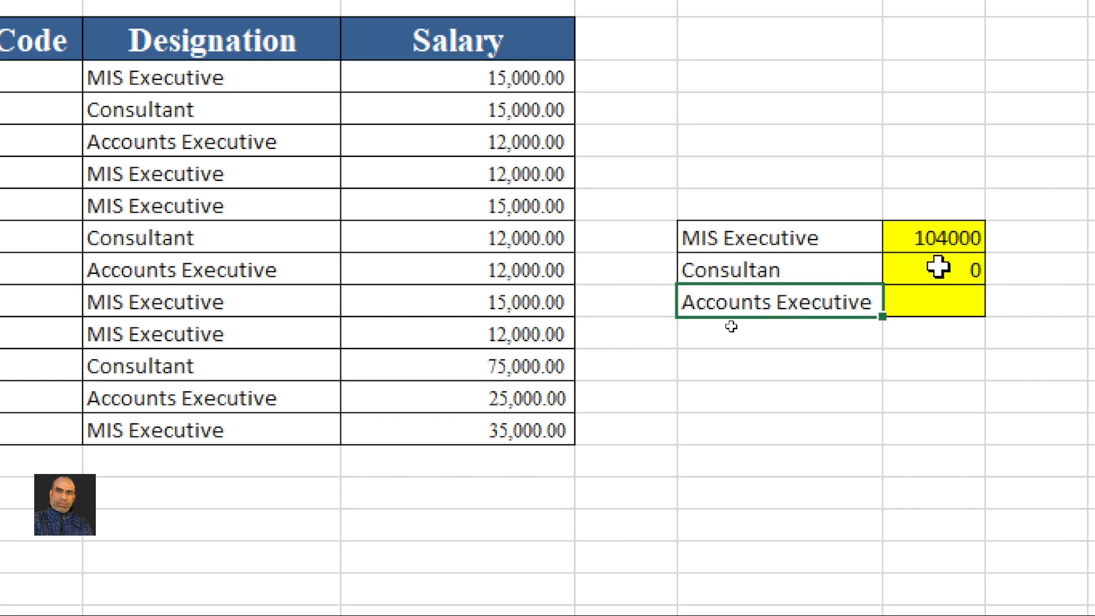
Restore the criteria label in F9 to Consultant so that it exactly matches the Designation entries.
left_click(821, 273)
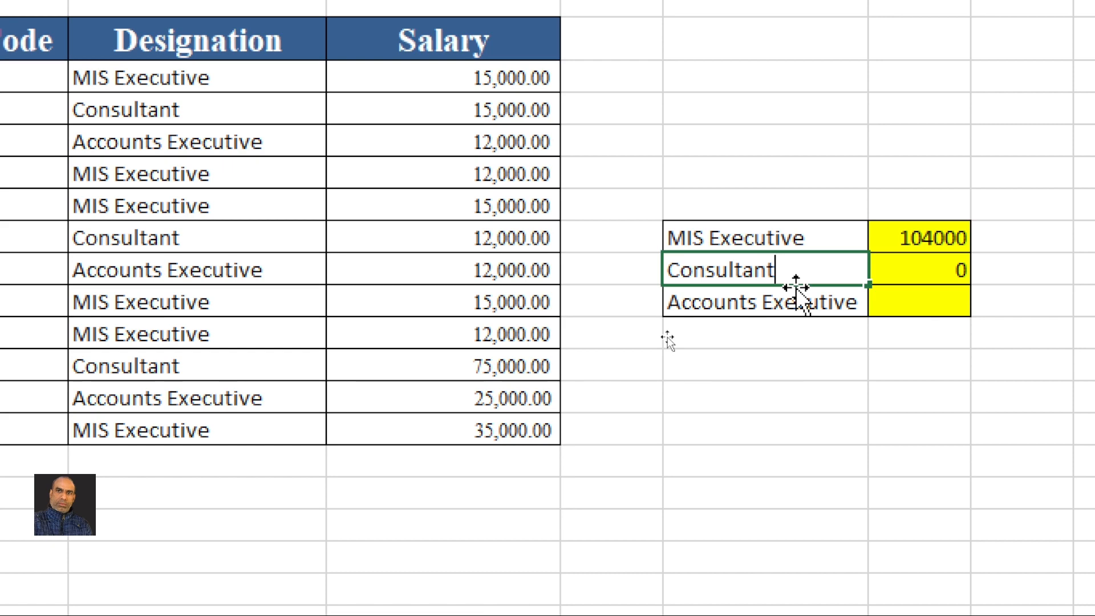
key("Return")
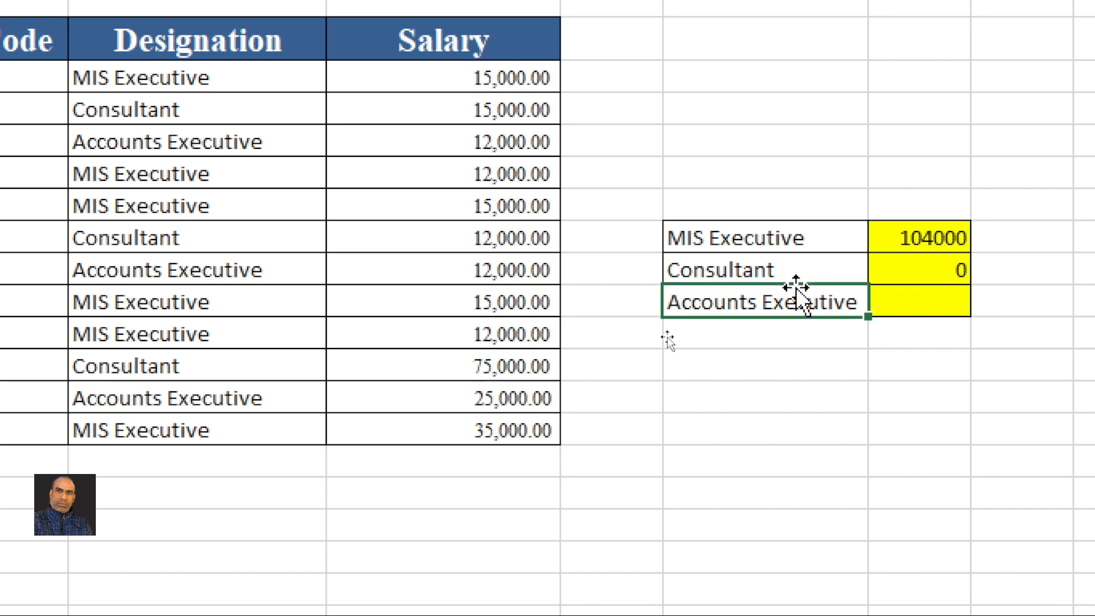
left_click(918, 272)
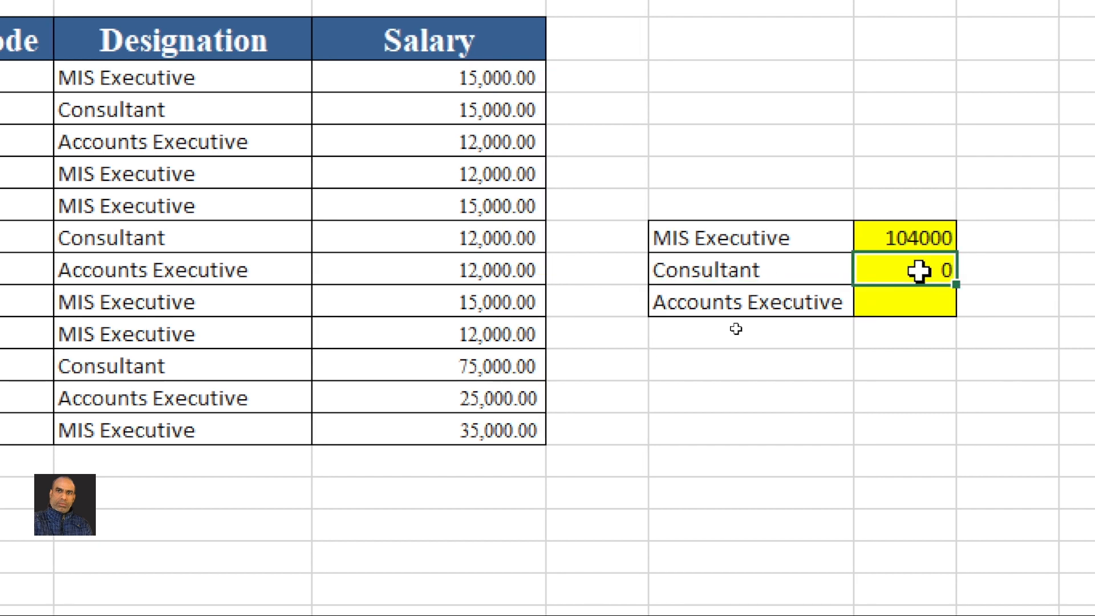
left_click(796, 268)
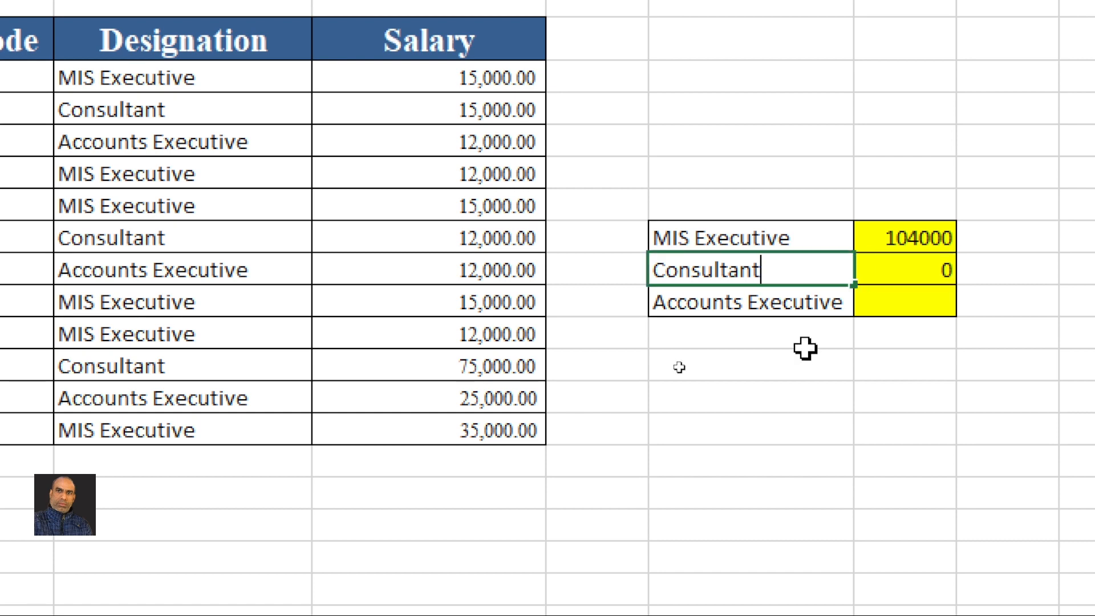
key("Return")
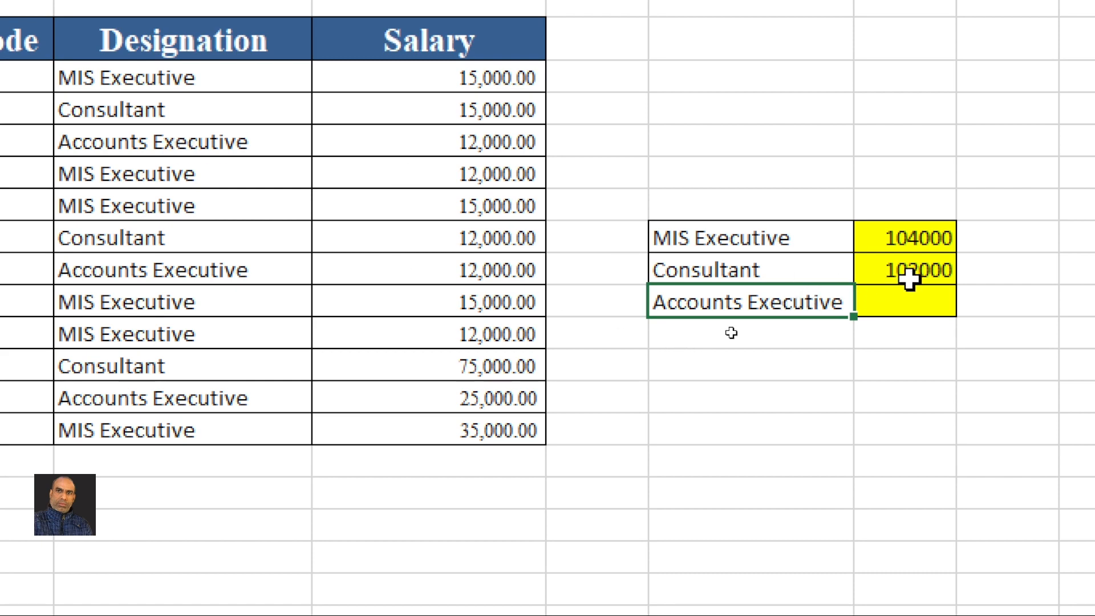
Total the Accounts Executive salaries in G10 with the formula =SUMIF(C3:C14,F10,D3:D14).
left_click(907, 301)
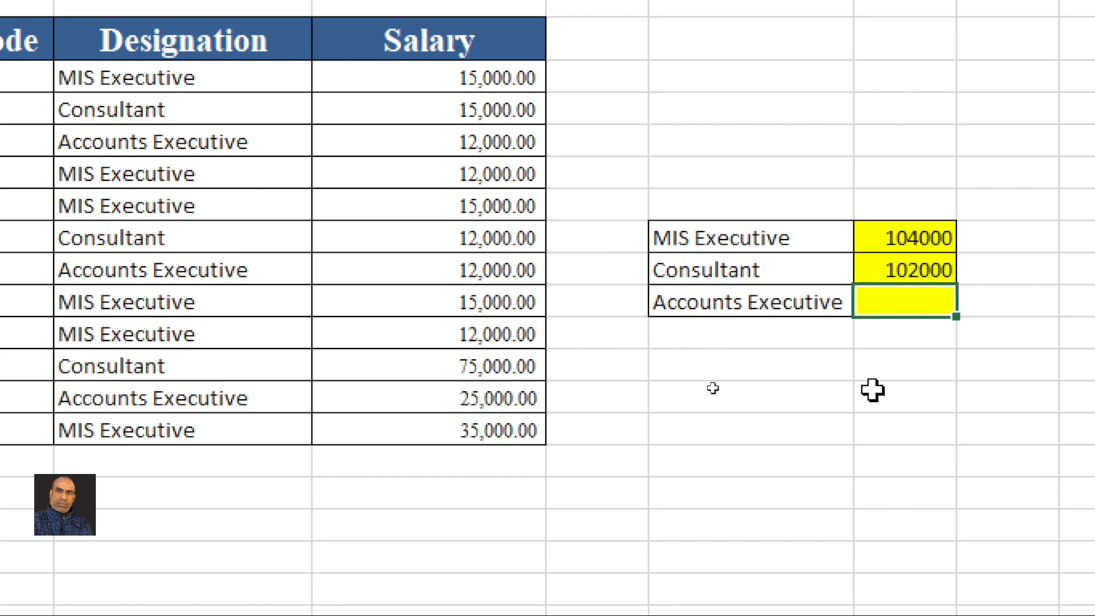
type("=sumif")
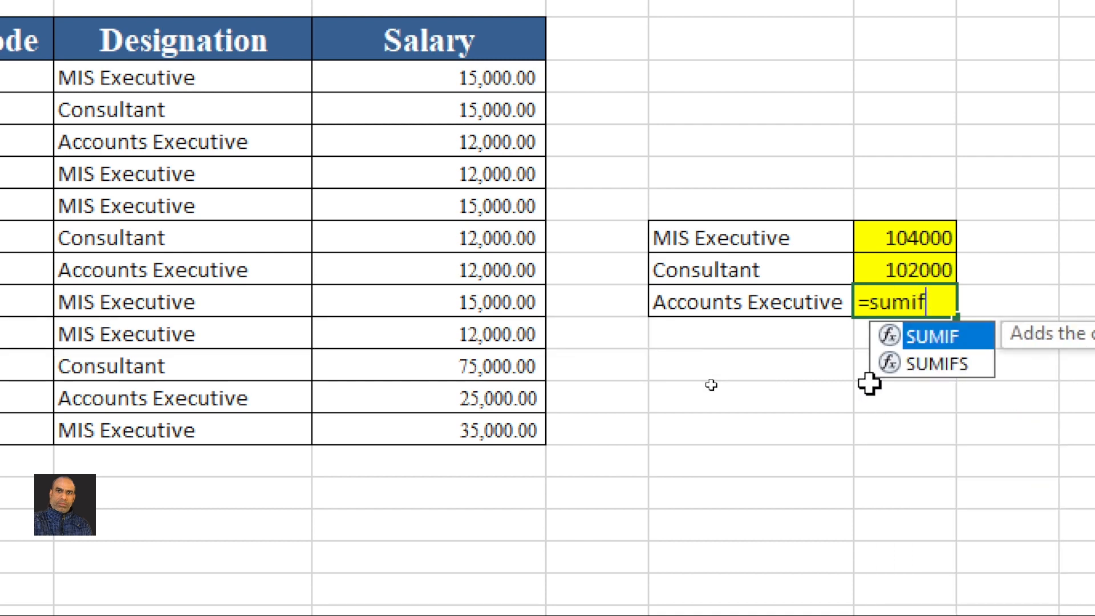
double_click(927, 337)
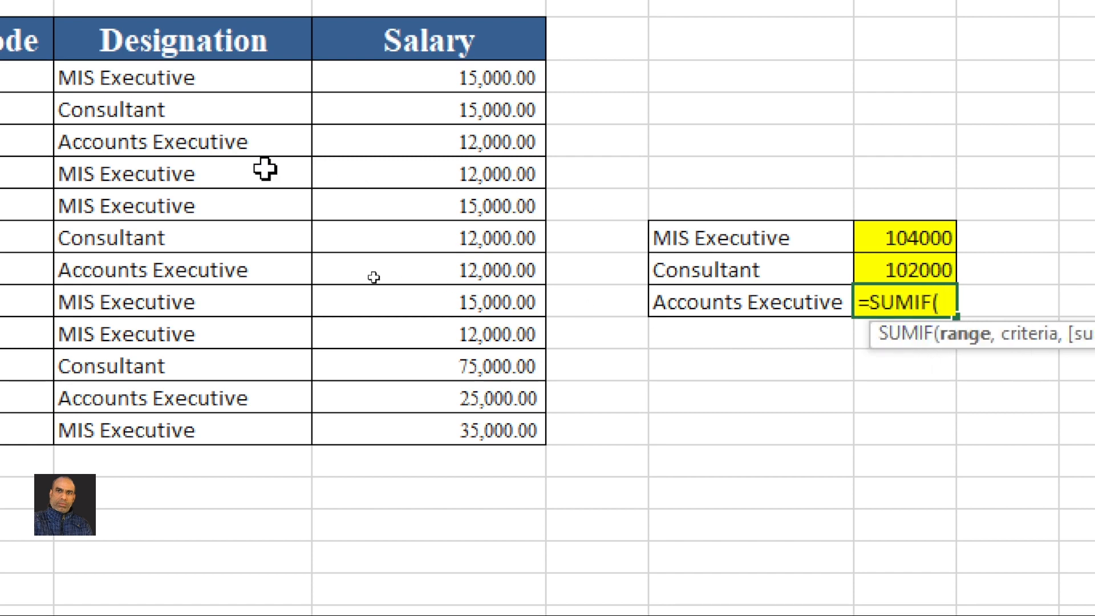
left_click_drag(197, 79, 142, 427)
type(",")
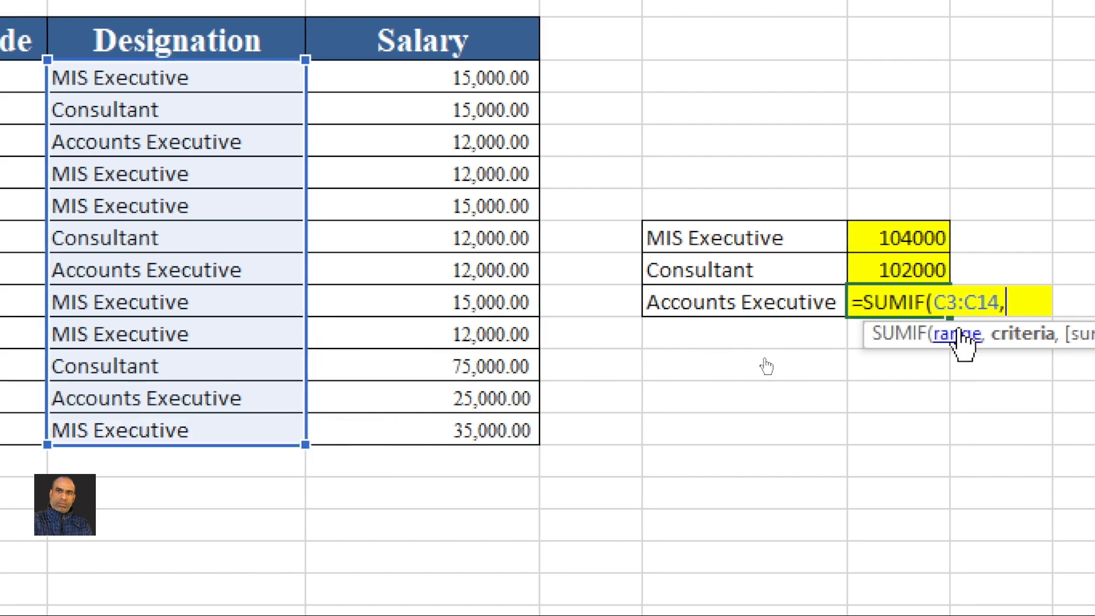
left_click(698, 303)
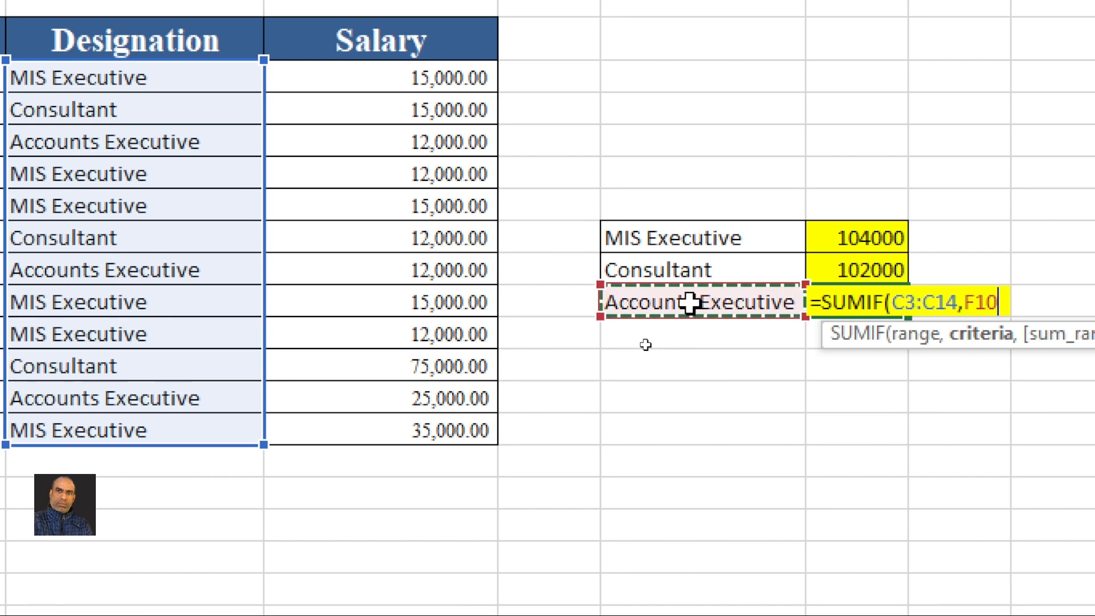
type(",")
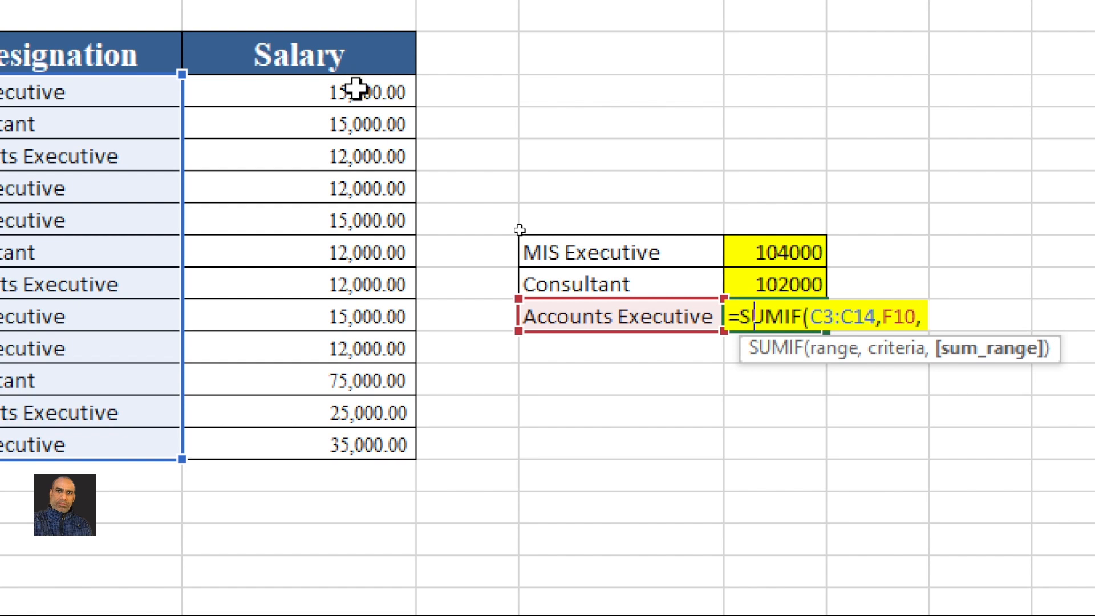
left_click_drag(356, 88, 339, 459)
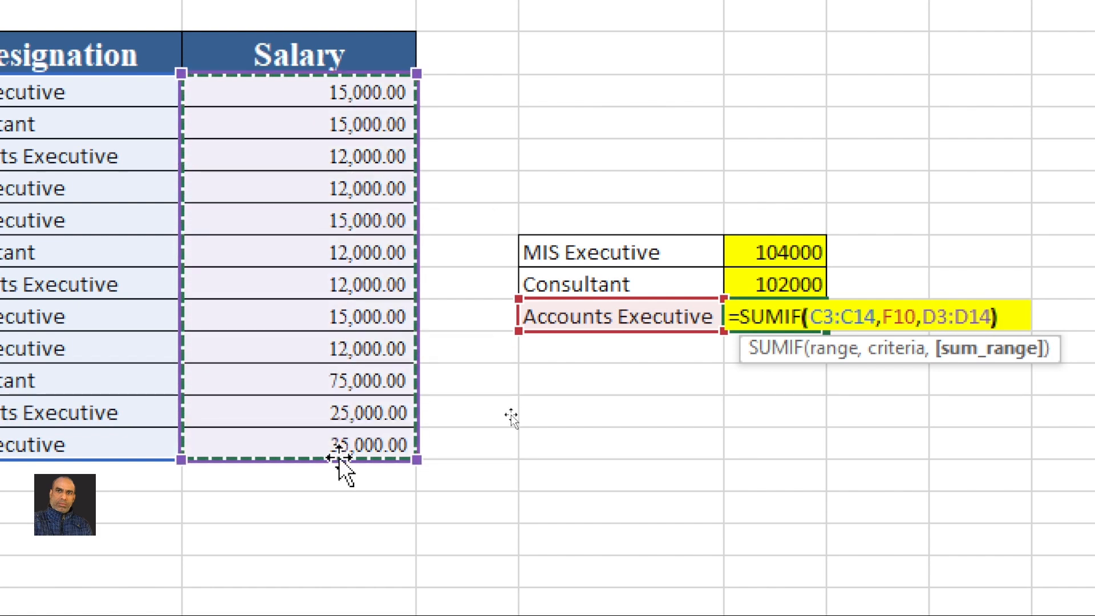
type(")")
key("Return")
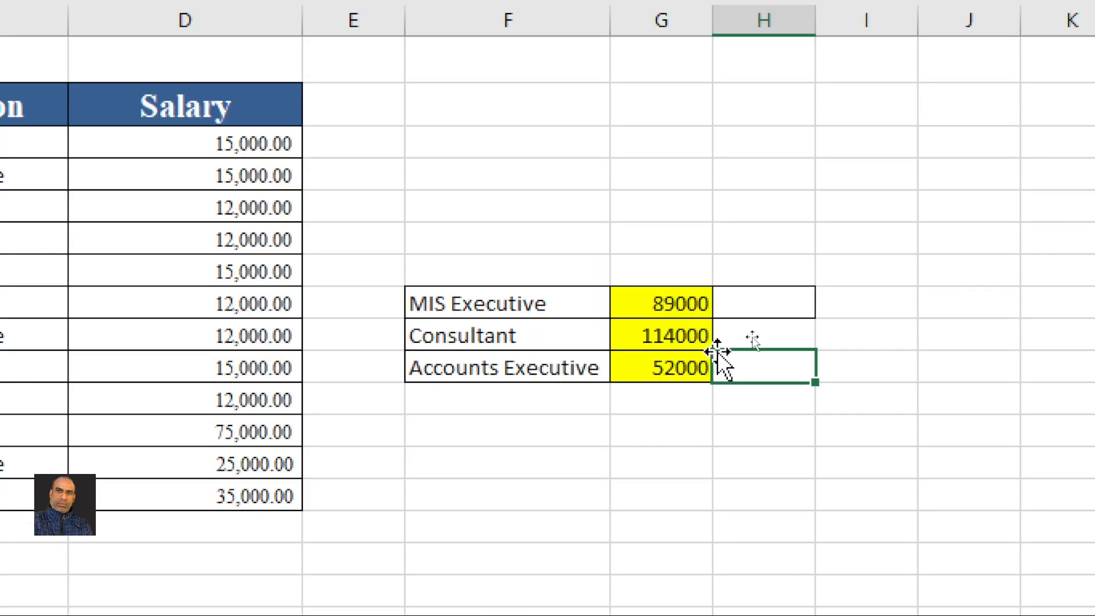
Review the SUMIF totals in G8:G10 for the three designations.
left_click(664, 306)
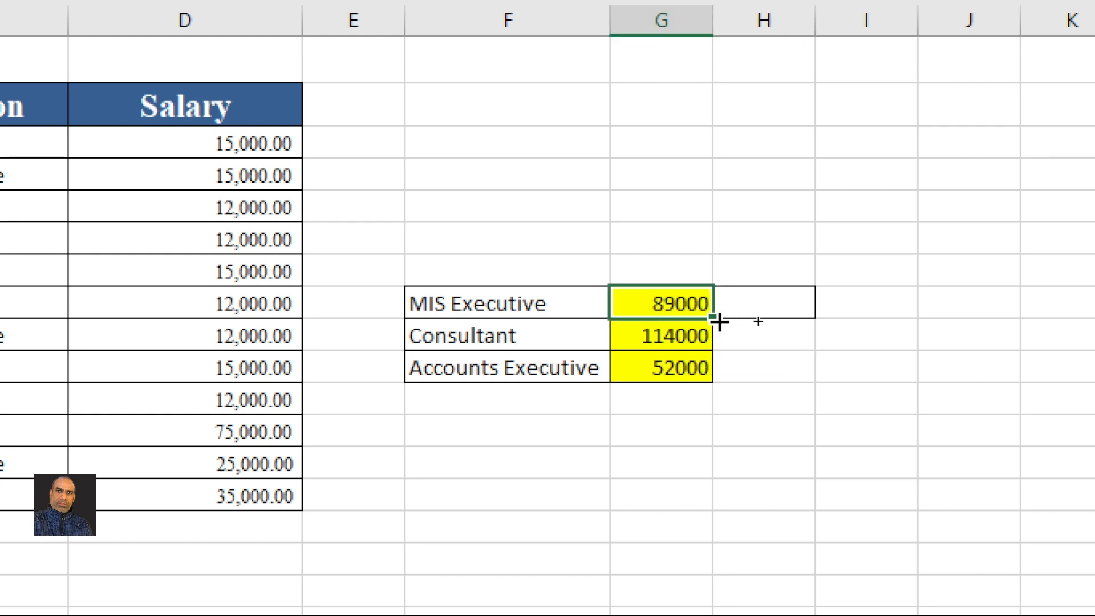
left_click(679, 342)
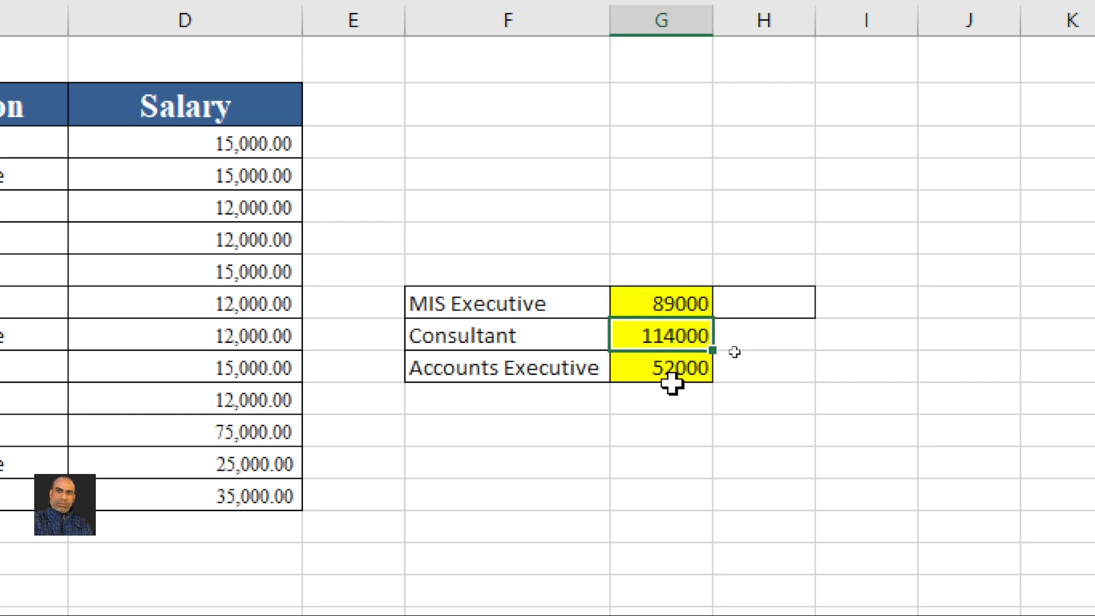
left_click(679, 371)
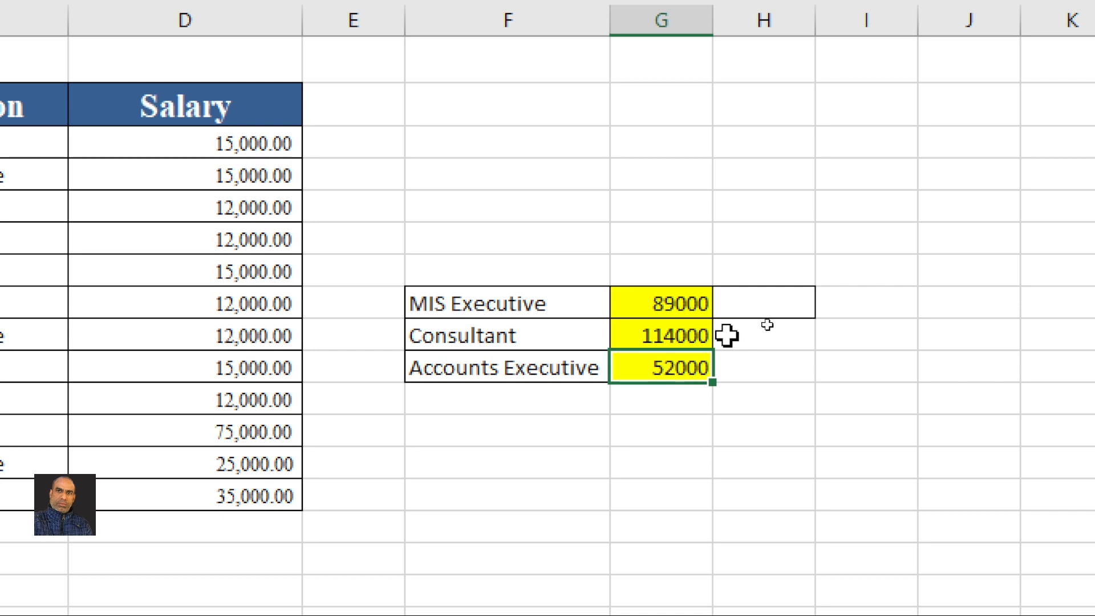
Total the MIS Executive salaries in H8 with the formula =SUMIF(C3:C14,F8,D3:D14).
left_click(827, 305)
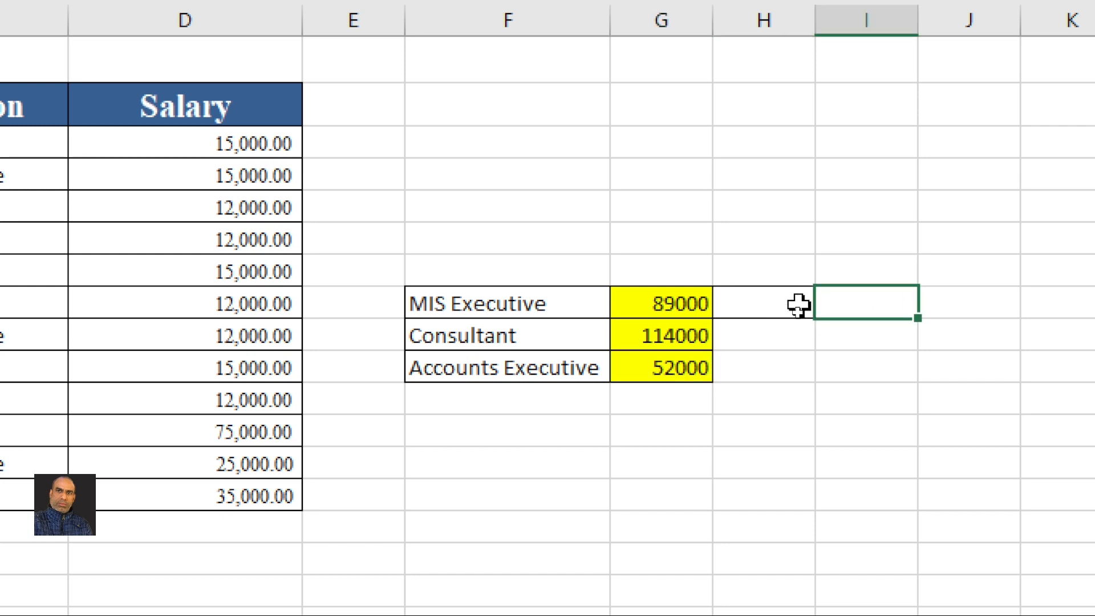
left_click(798, 305)
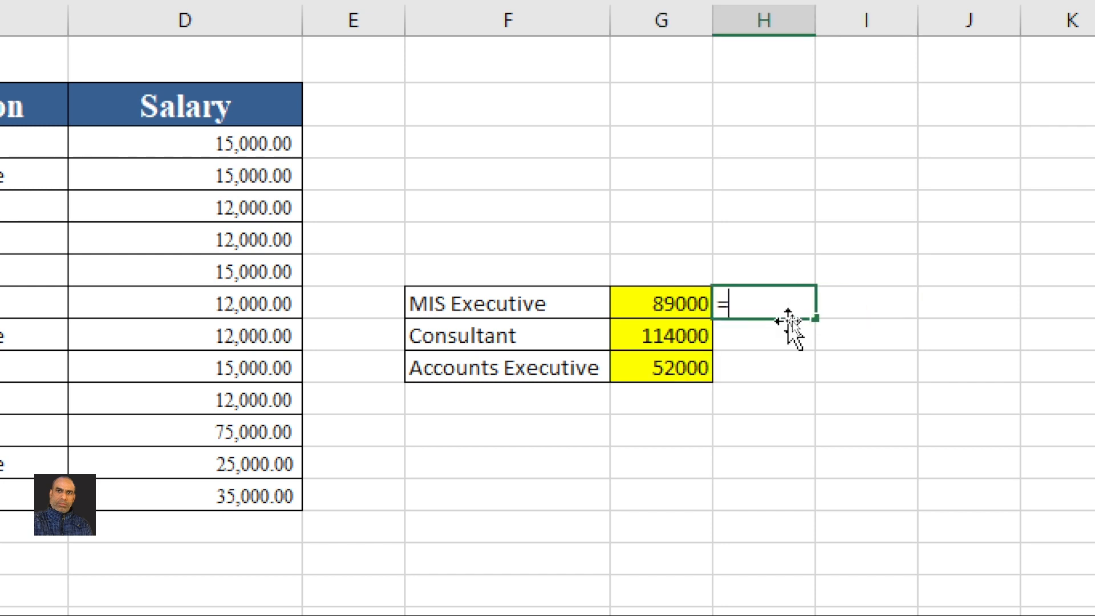
type("=s")
key("BackSpace")
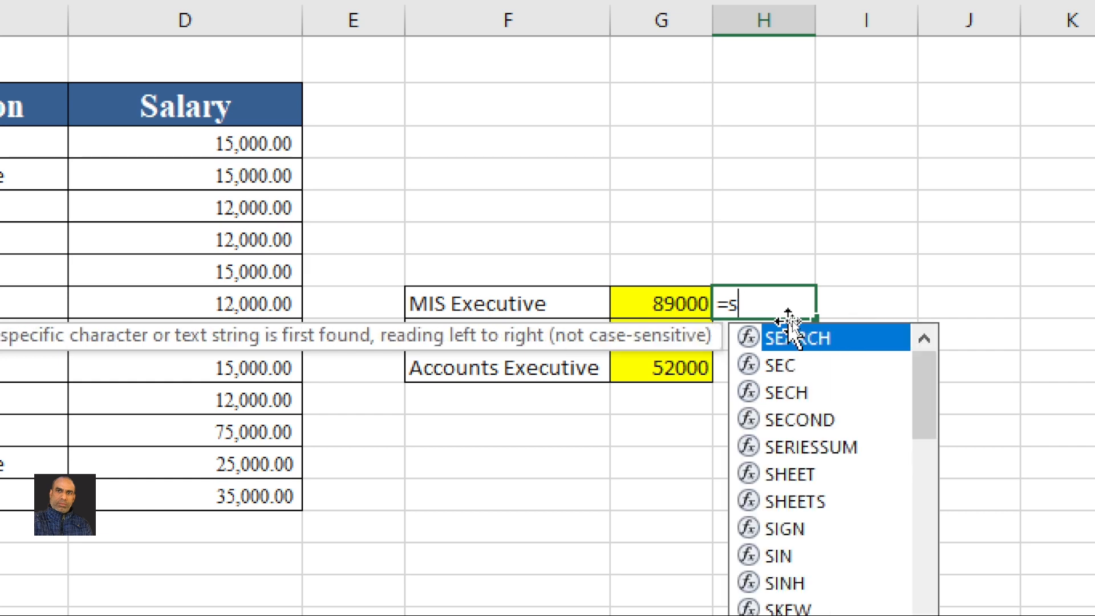
type("uif")
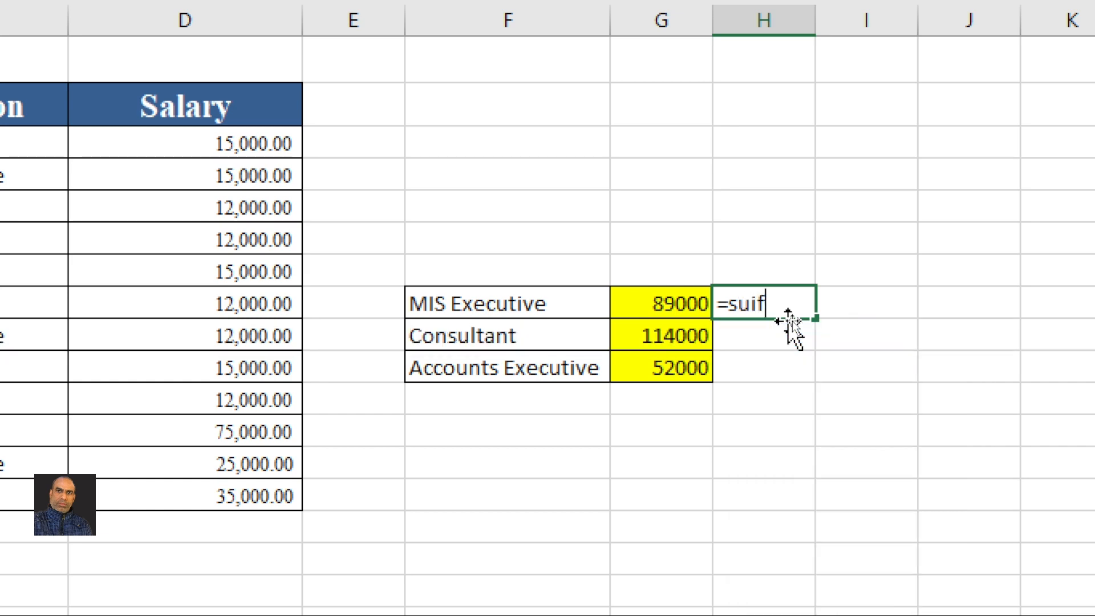
key("BackSpace")
key("BackSpace")
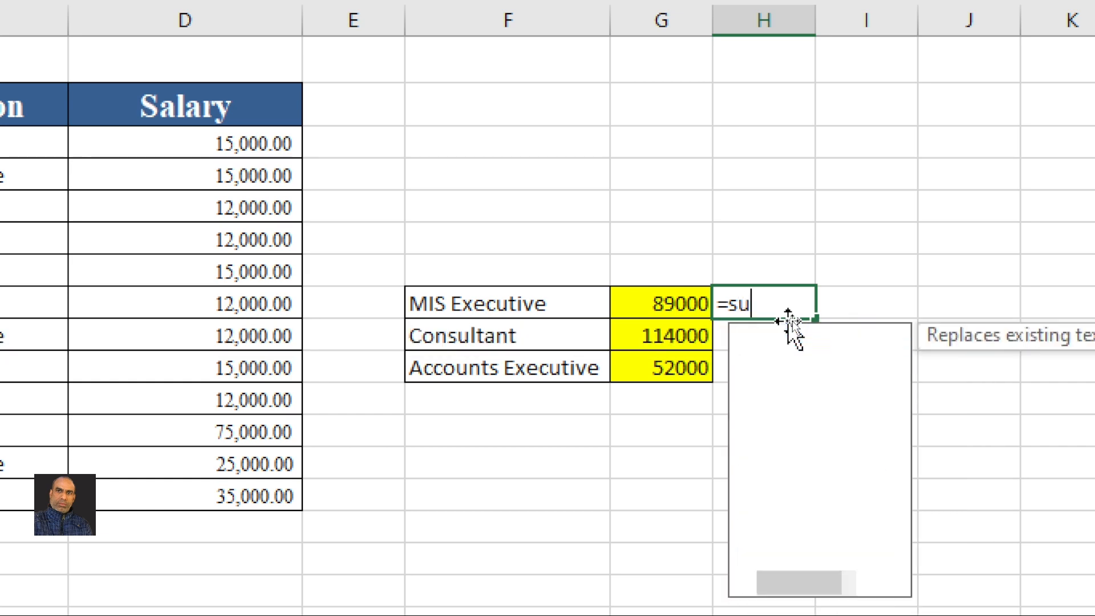
type("mif(")
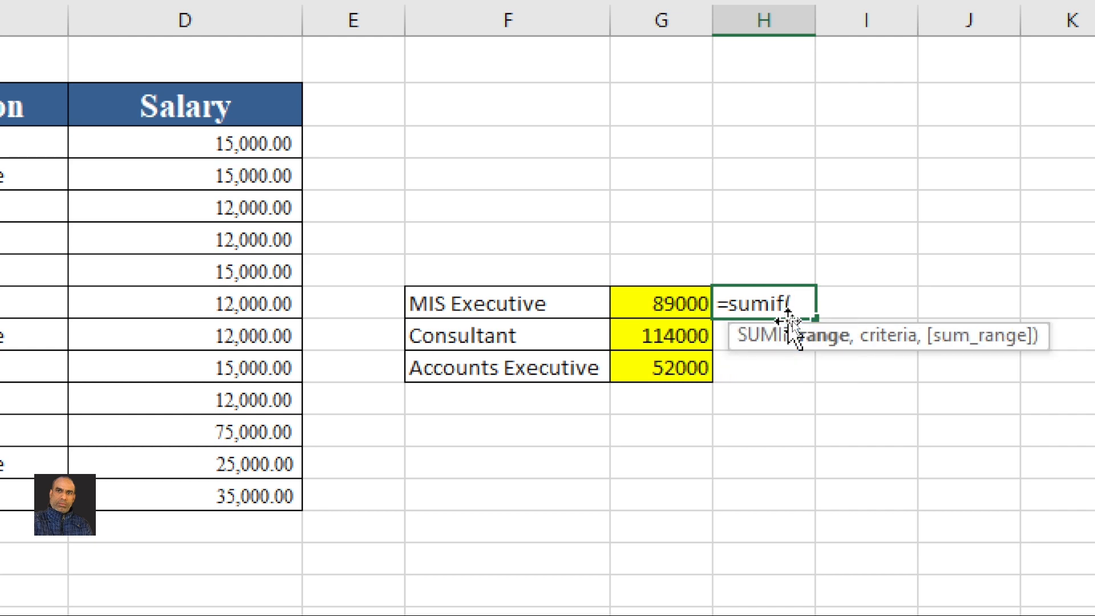
left_click(346, 154)
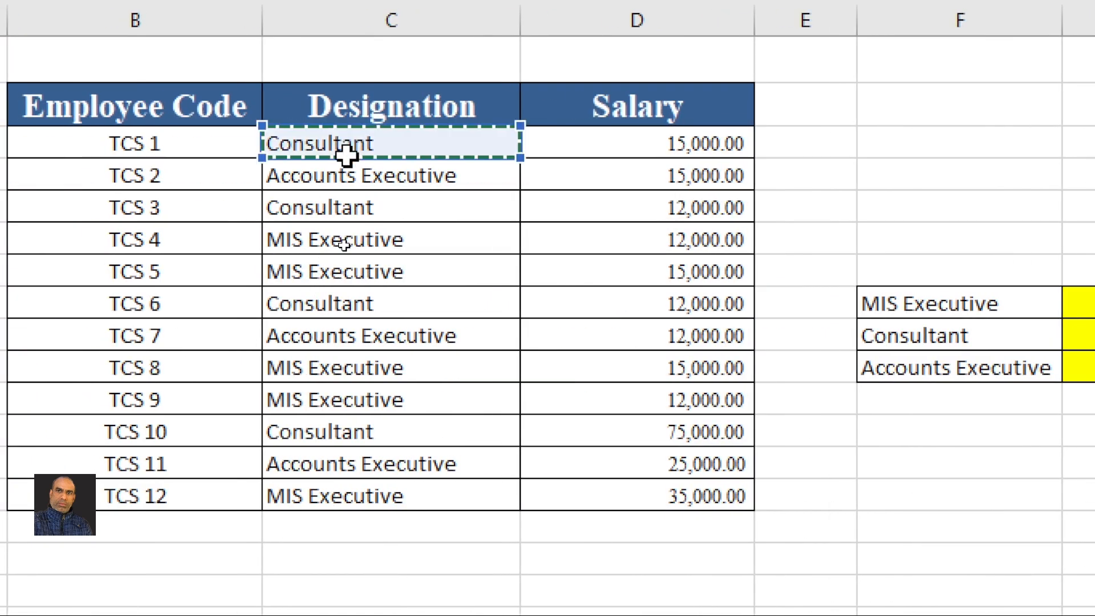
left_click_drag(346, 154, 344, 491)
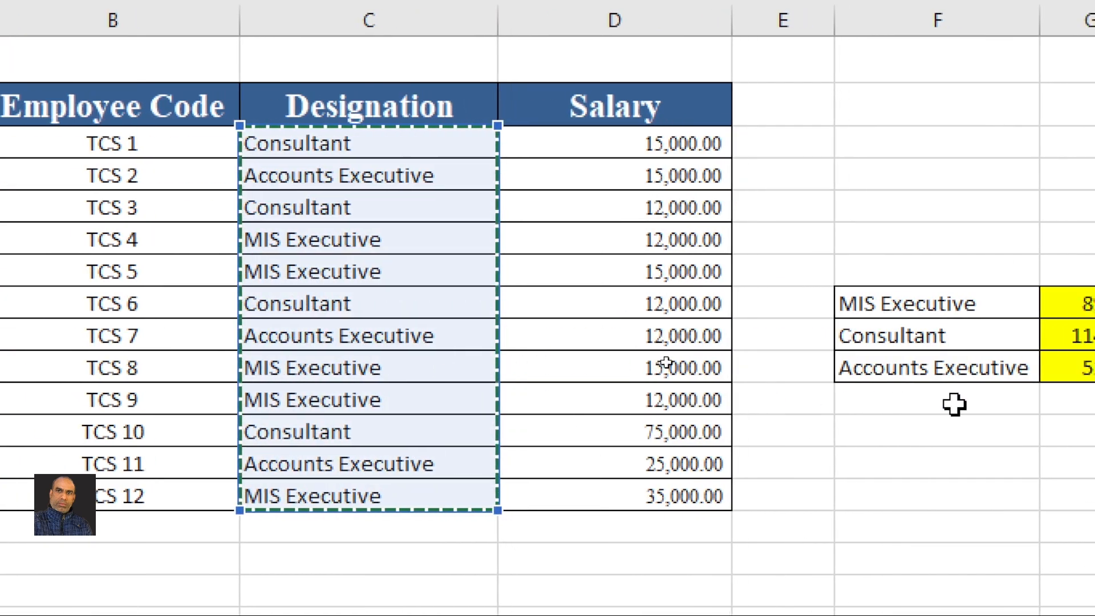
type(",")
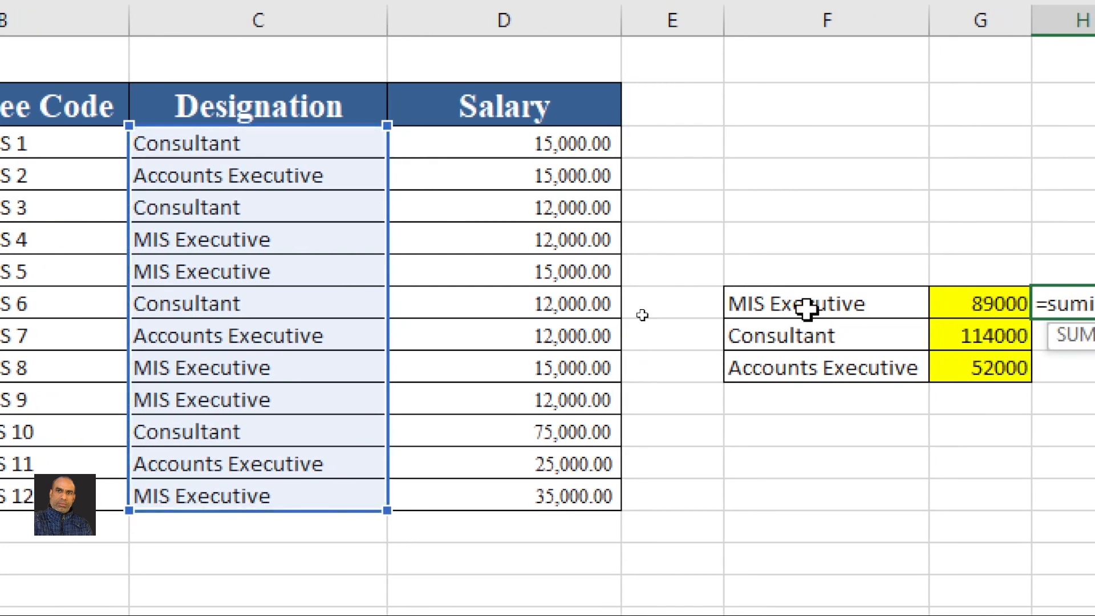
left_click(805, 308)
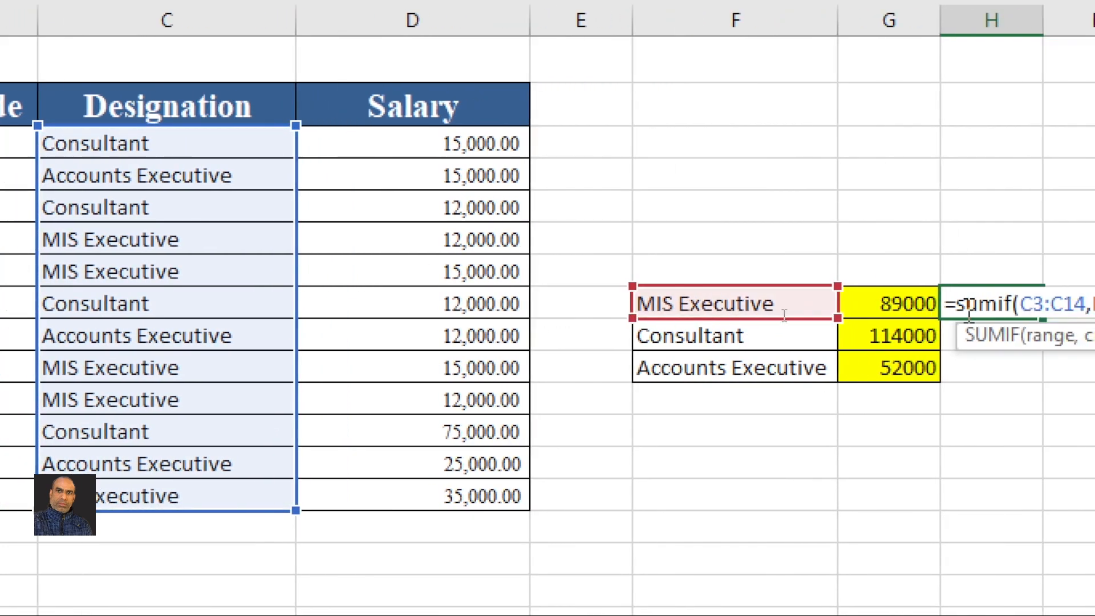
type(",")
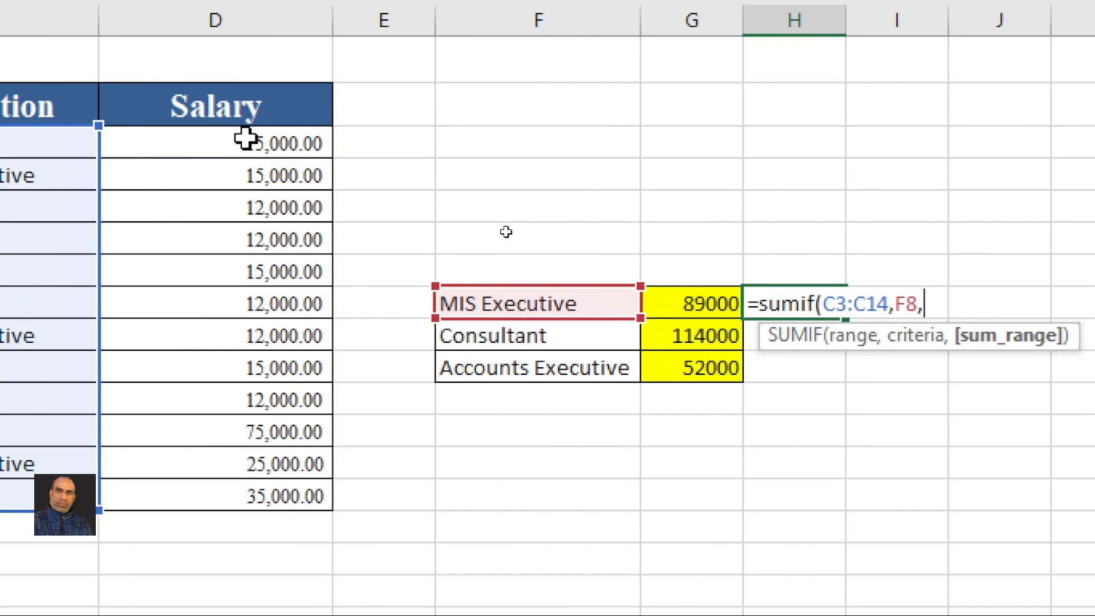
left_click_drag(246, 140, 249, 496)
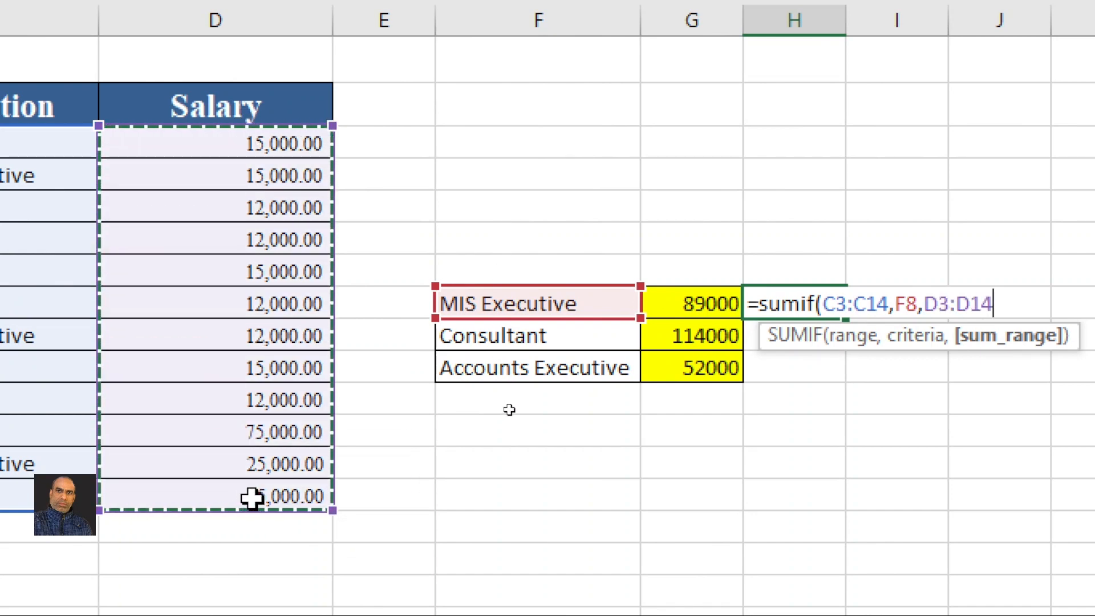
type(")")
key("Return")
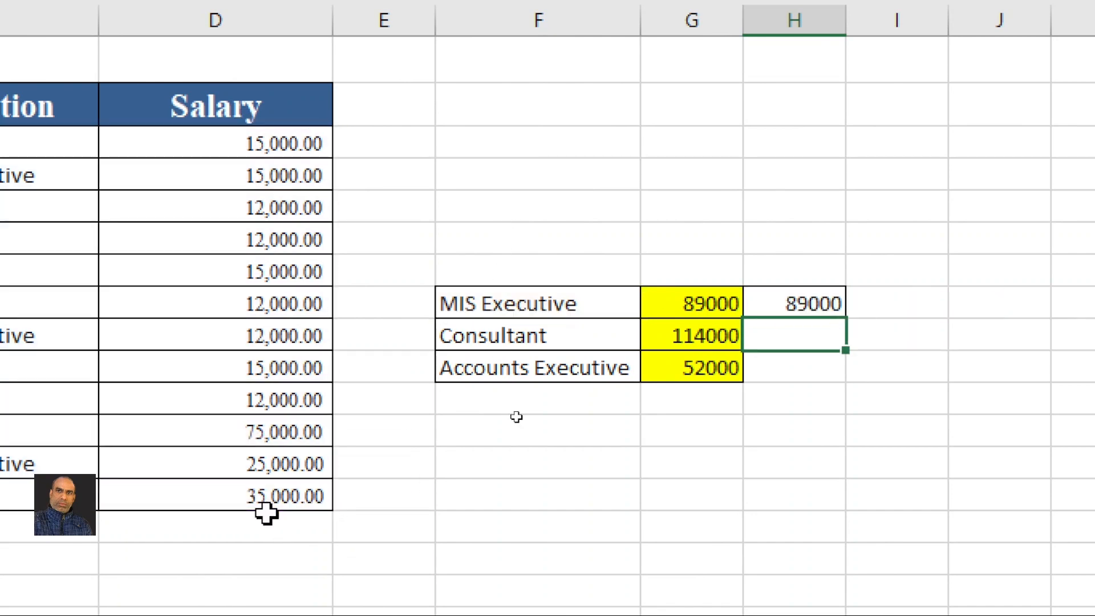
Fill the SUMIF formula from H8 down through H10 for the Consultant and Accounts Executive rows.
left_click(799, 301)
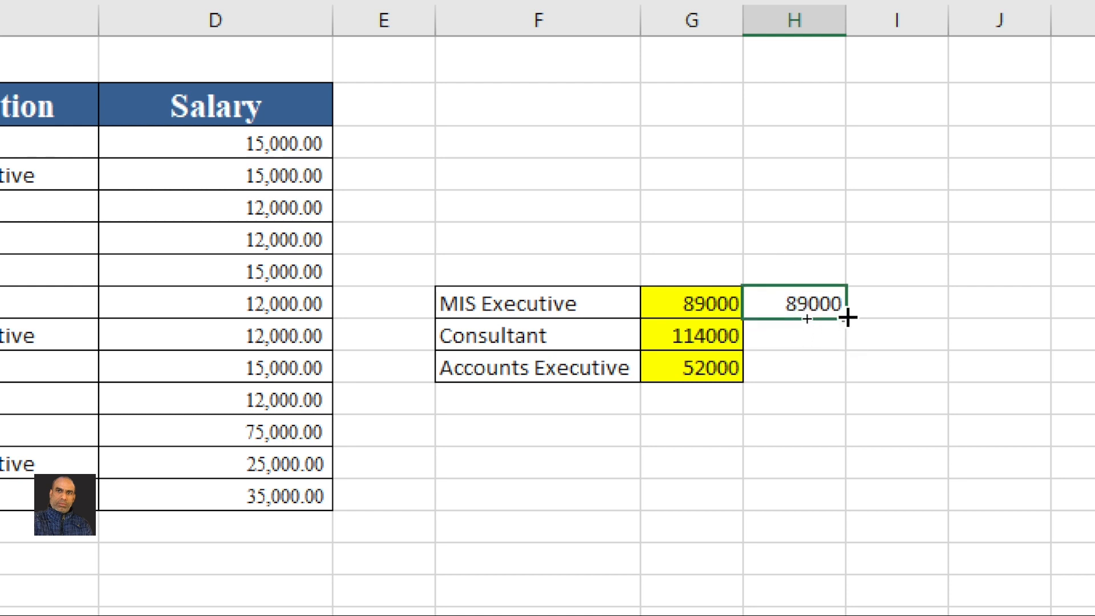
left_click_drag(848, 319, 836, 374)
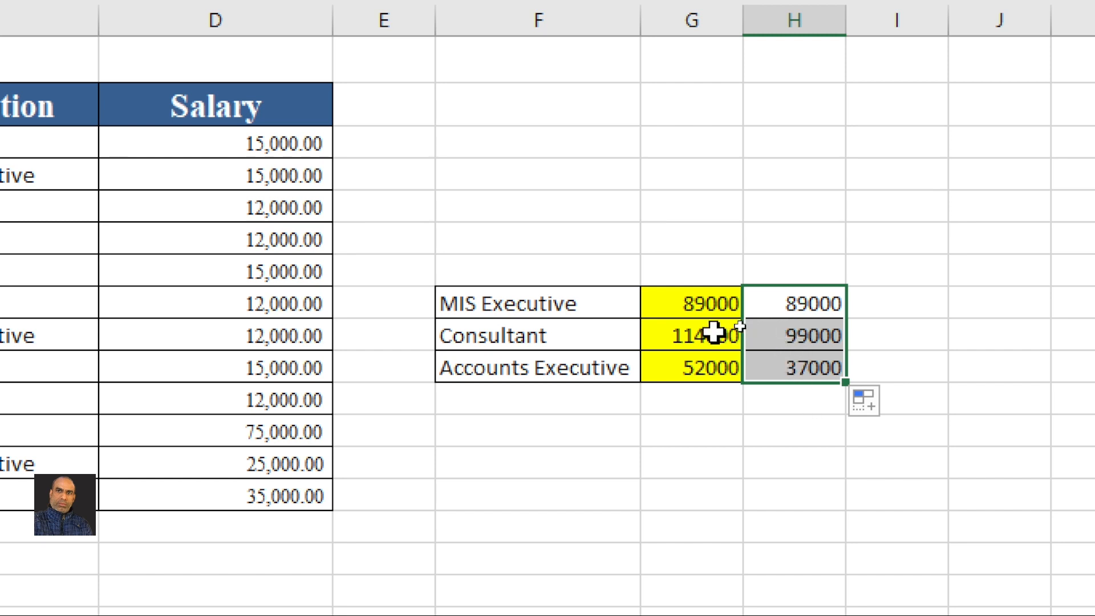
Compare the copied SUMIF totals in H8:H10 with the individually entered totals in G8:G10.
left_click(712, 333)
left_click(782, 336)
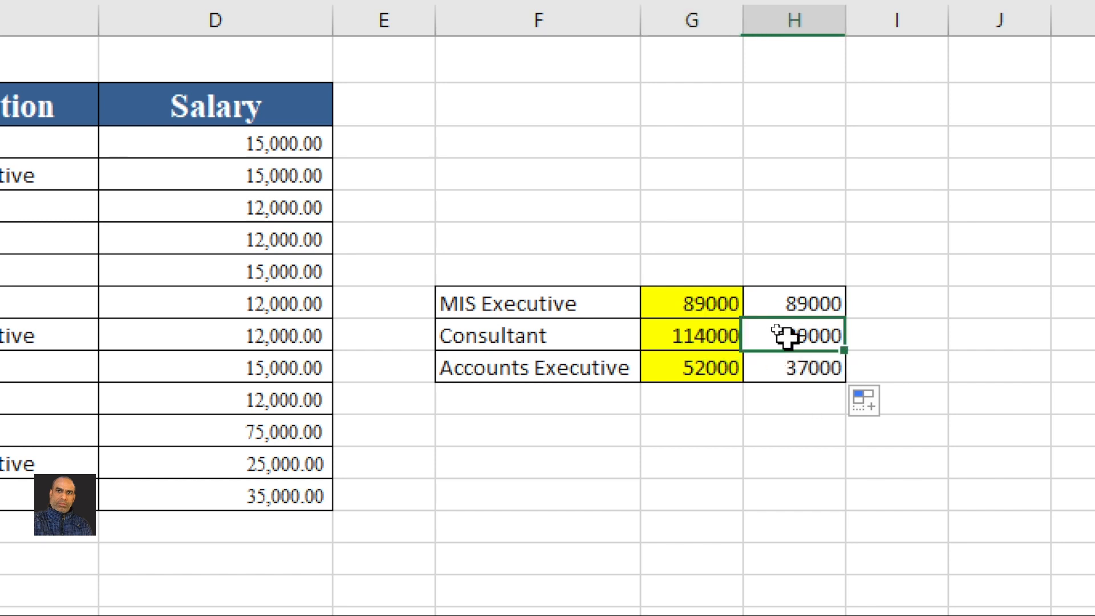
left_click(717, 358)
left_click(783, 367)
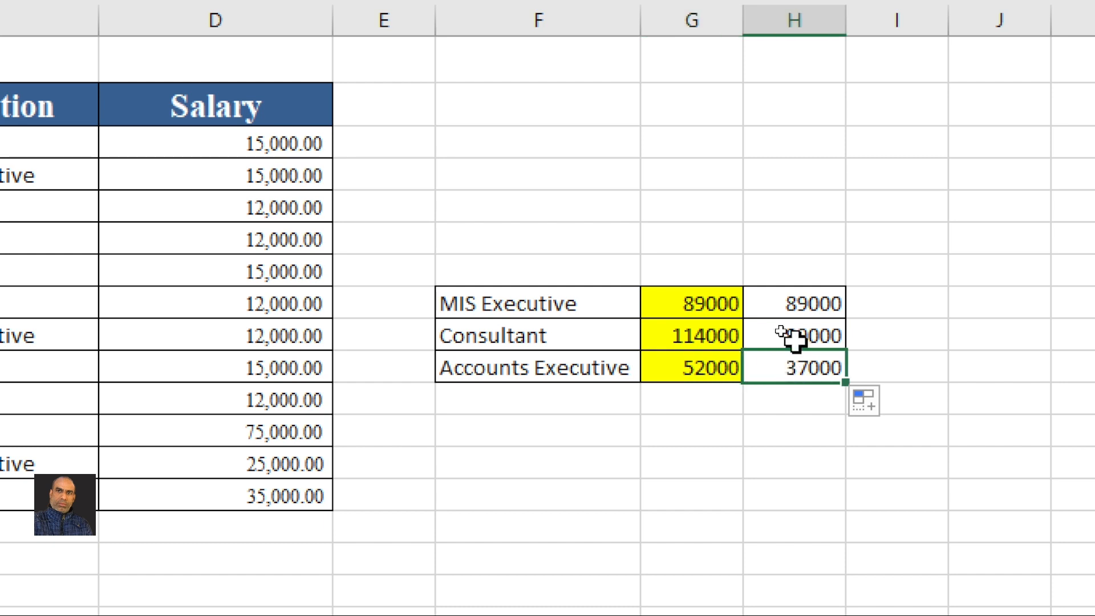
left_click(781, 332)
left_click(794, 367)
left_click(782, 334)
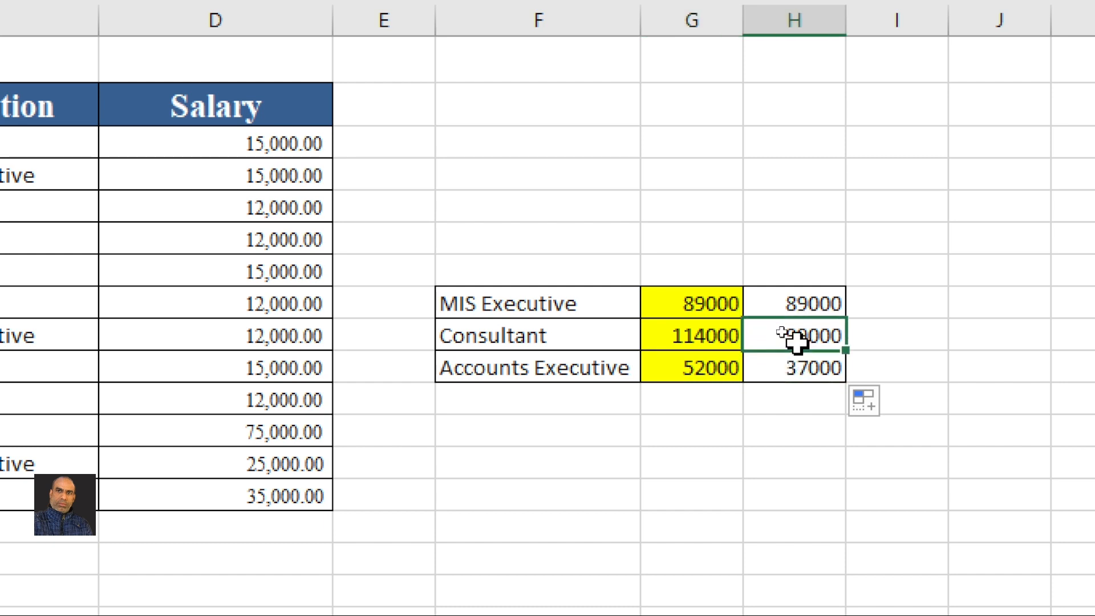
left_click(801, 367)
left_click(791, 308)
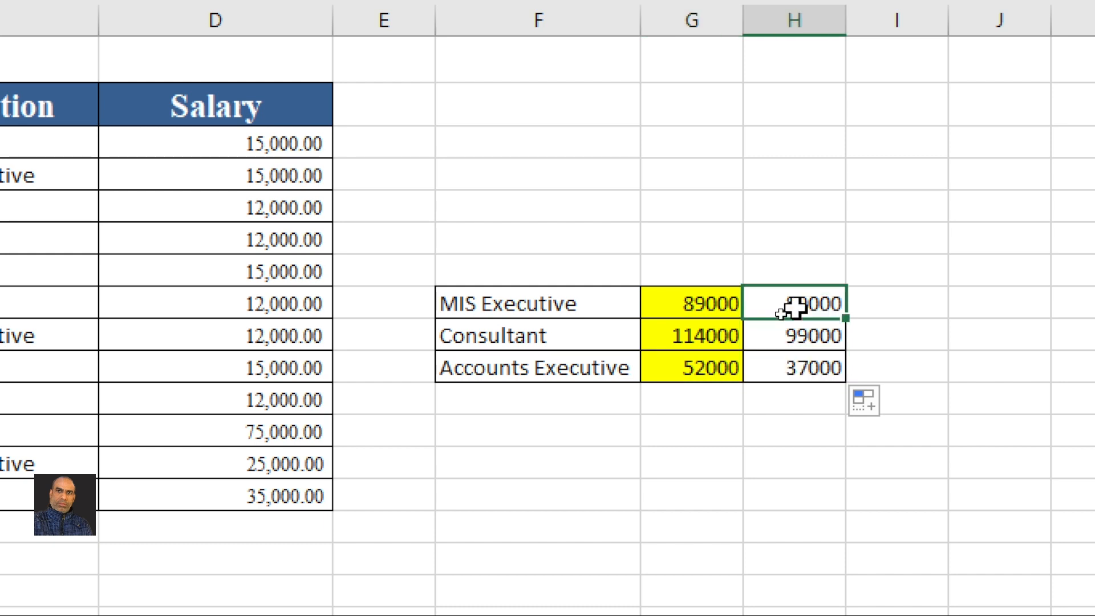
left_click(855, 337)
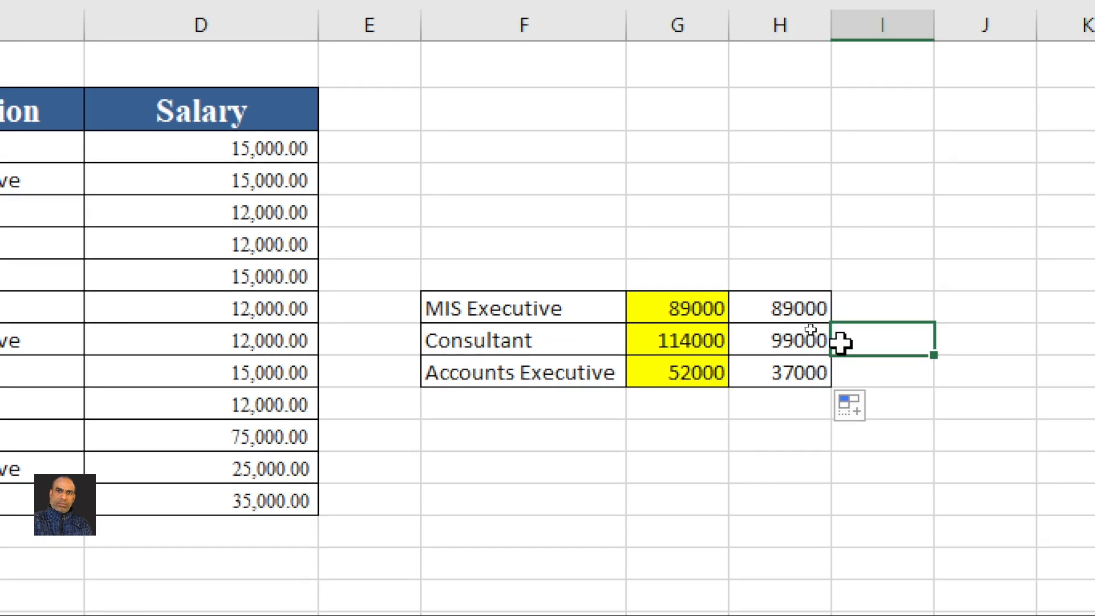
Open the SUMIF formula in H8 for editing and examine its range, criteria and sum range references.
left_click(817, 310)
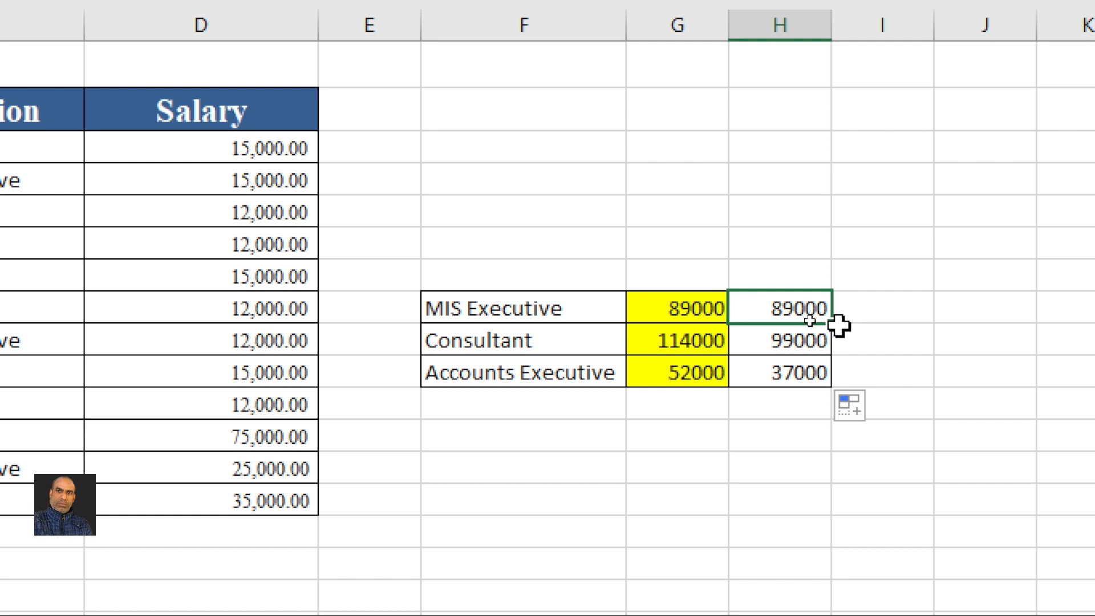
double_click(802, 310)
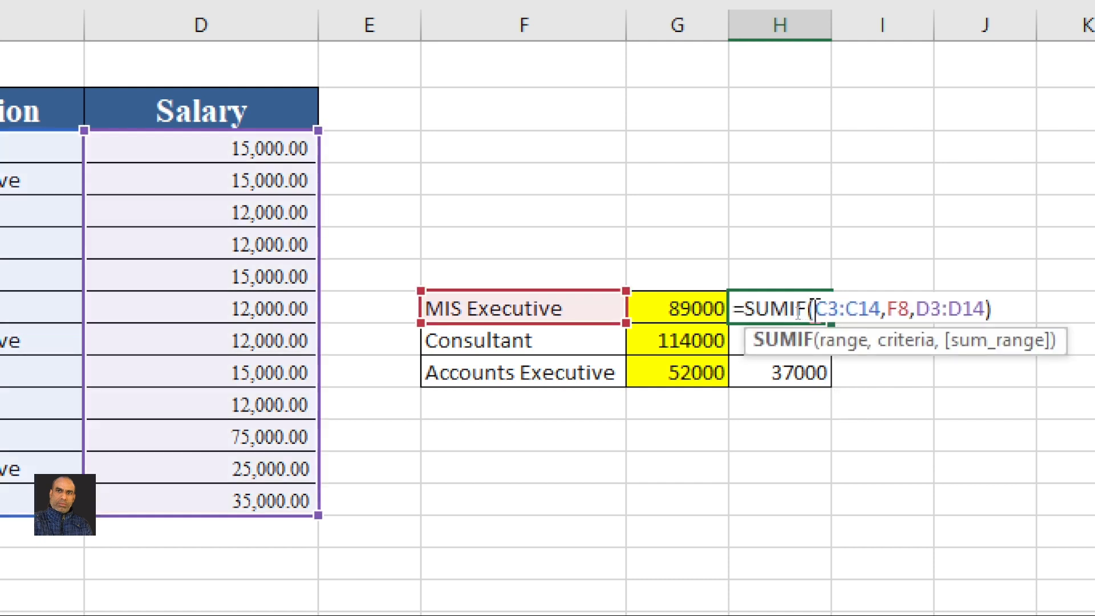
left_click_drag(815, 309, 858, 305)
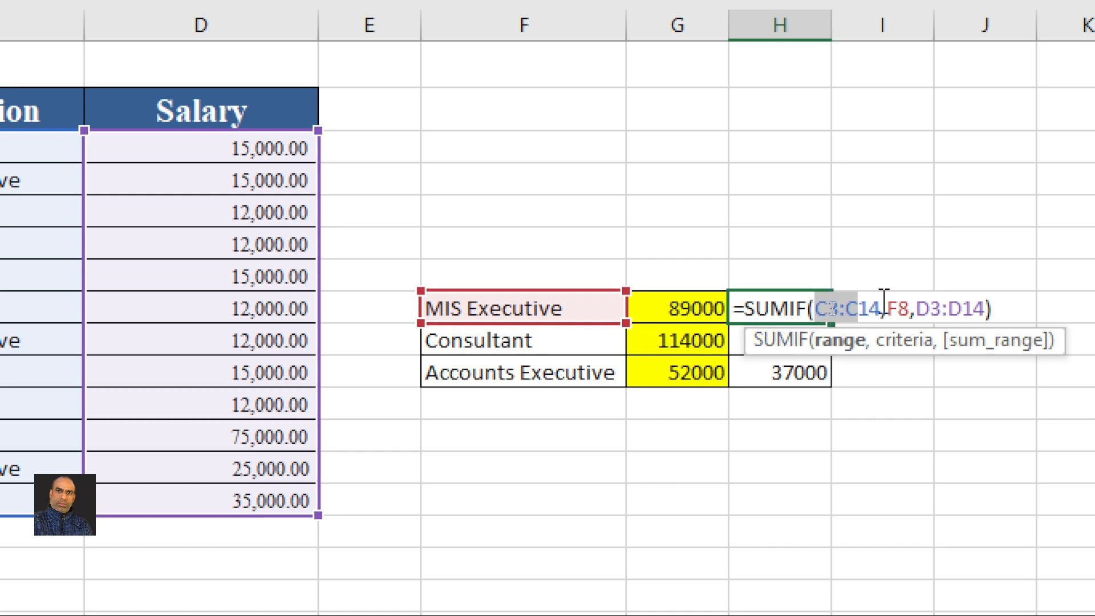
left_click_drag(881, 303, 820, 313)
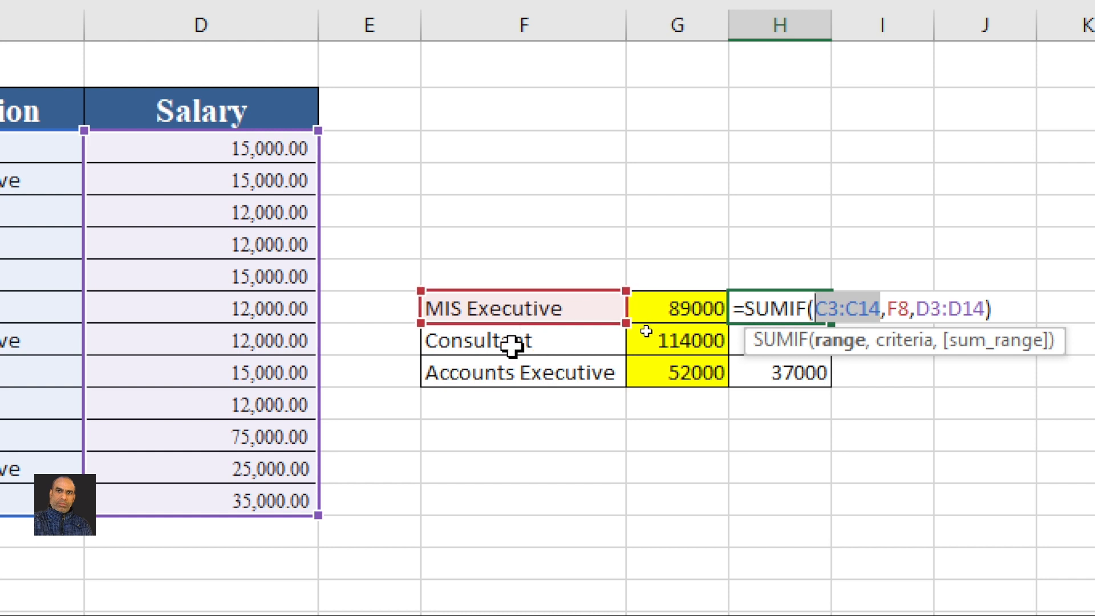
left_click(894, 297)
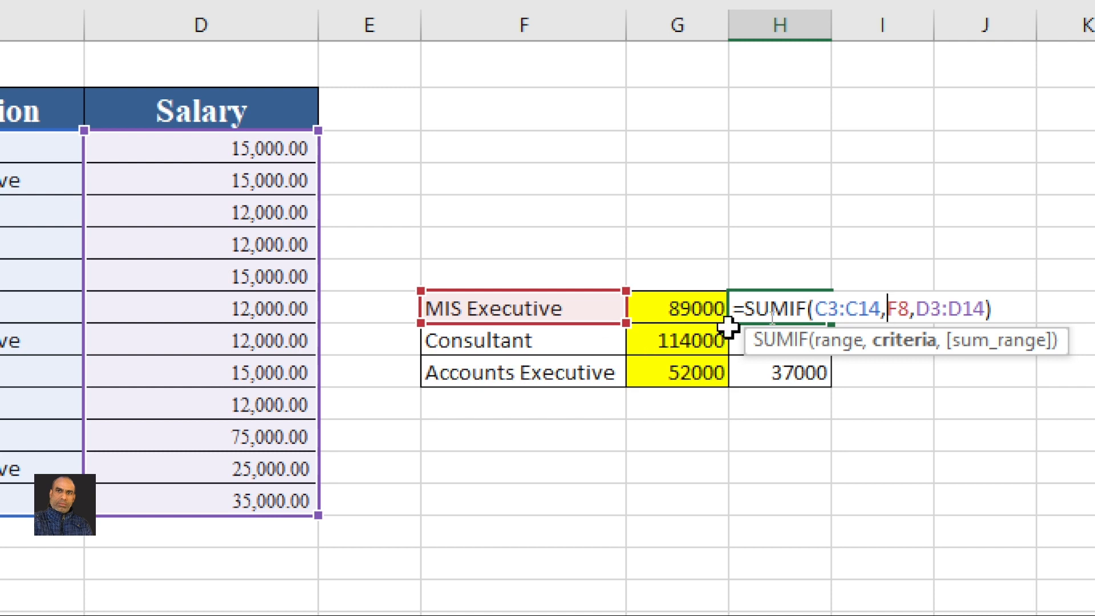
left_click_drag(915, 308, 960, 308)
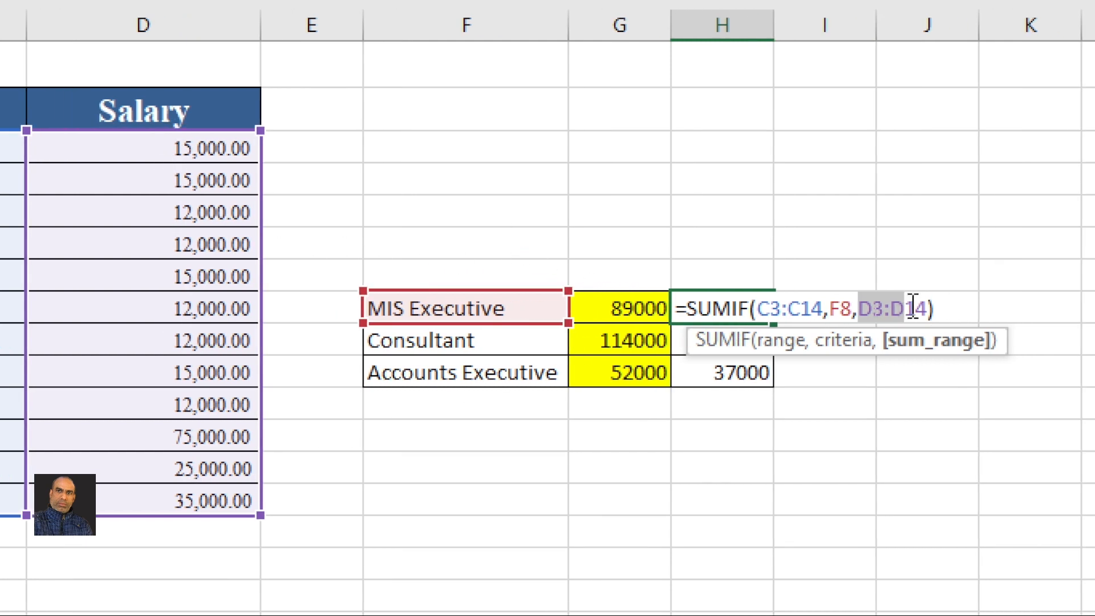
Make the criteria range in the H8 SUMIF formula absolute as $C$3:$C$14.
left_click(813, 310)
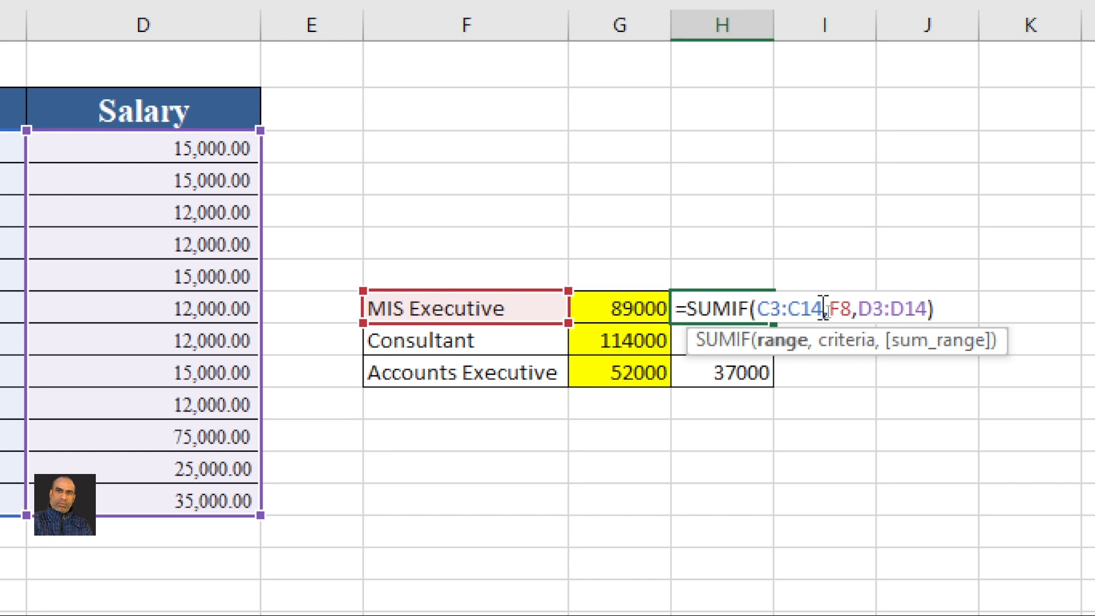
left_click_drag(824, 308, 761, 312)
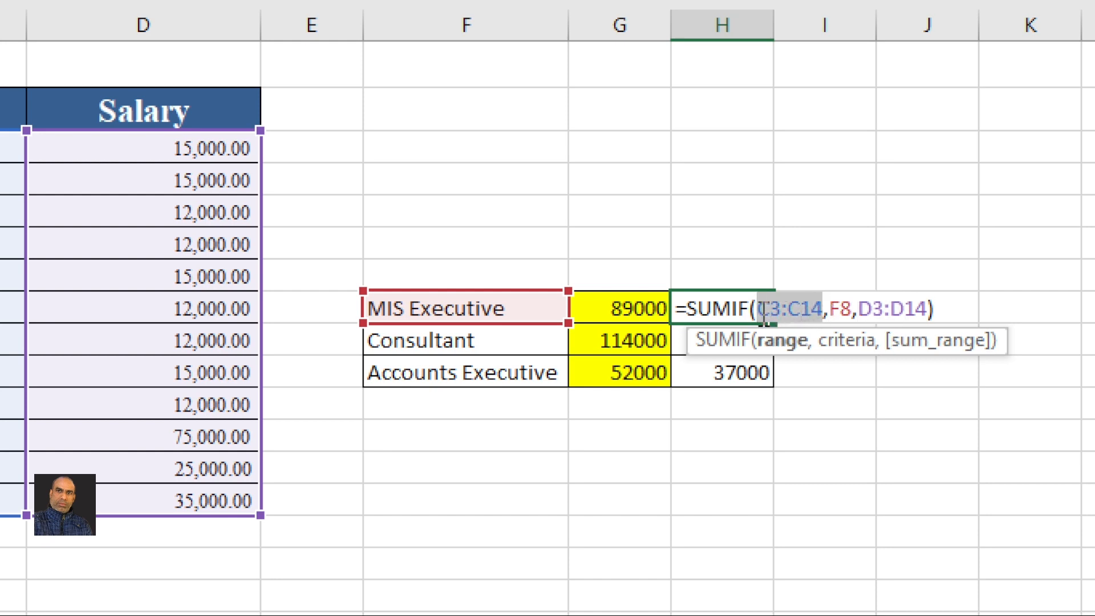
left_click(782, 313)
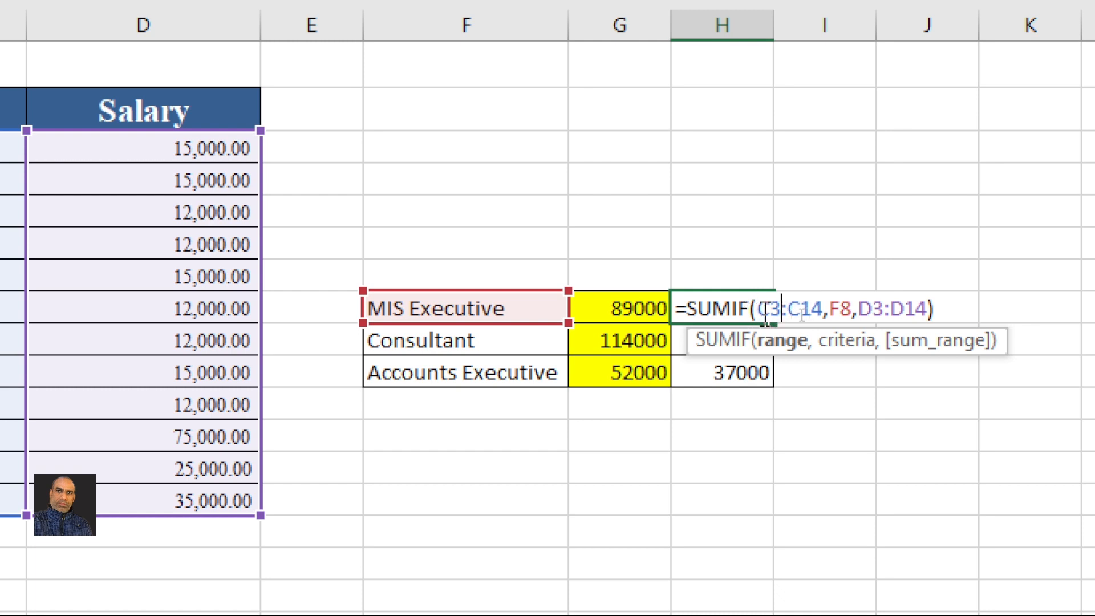
left_click_drag(761, 309, 824, 311)
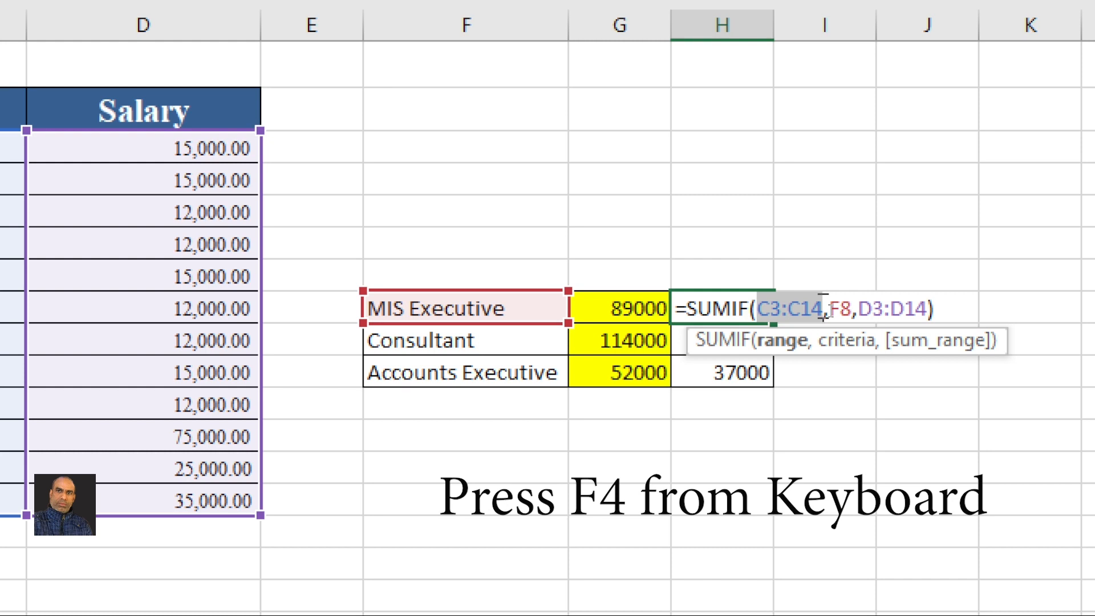
key("F4")
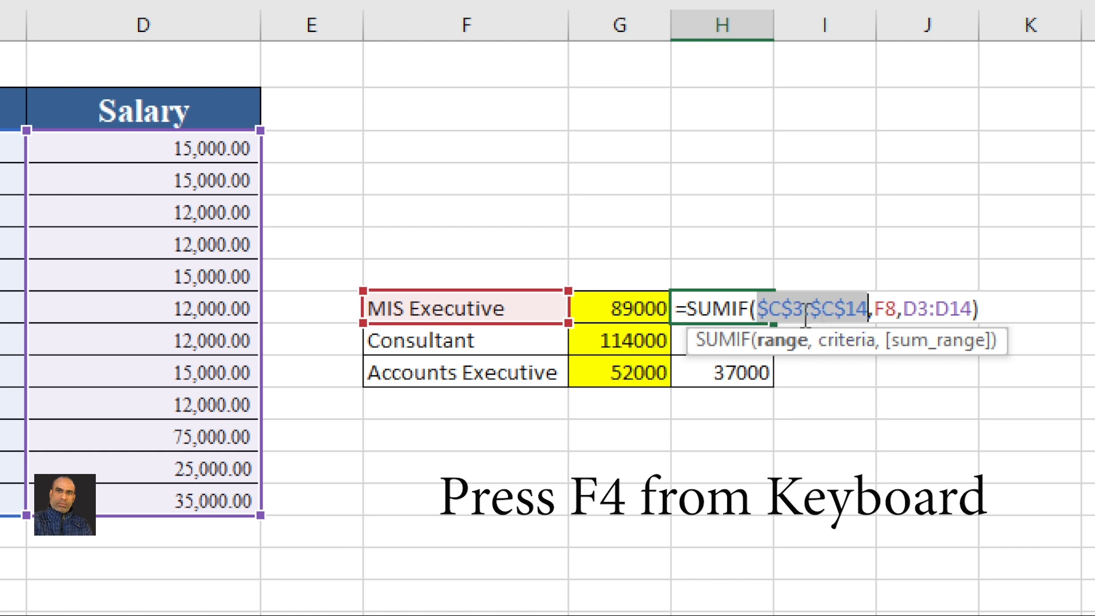
Make the sum range absolute as $D$3:$D$14, keep F8 relative, and enter the revised SUMIF formula in H8.
left_click(882, 308)
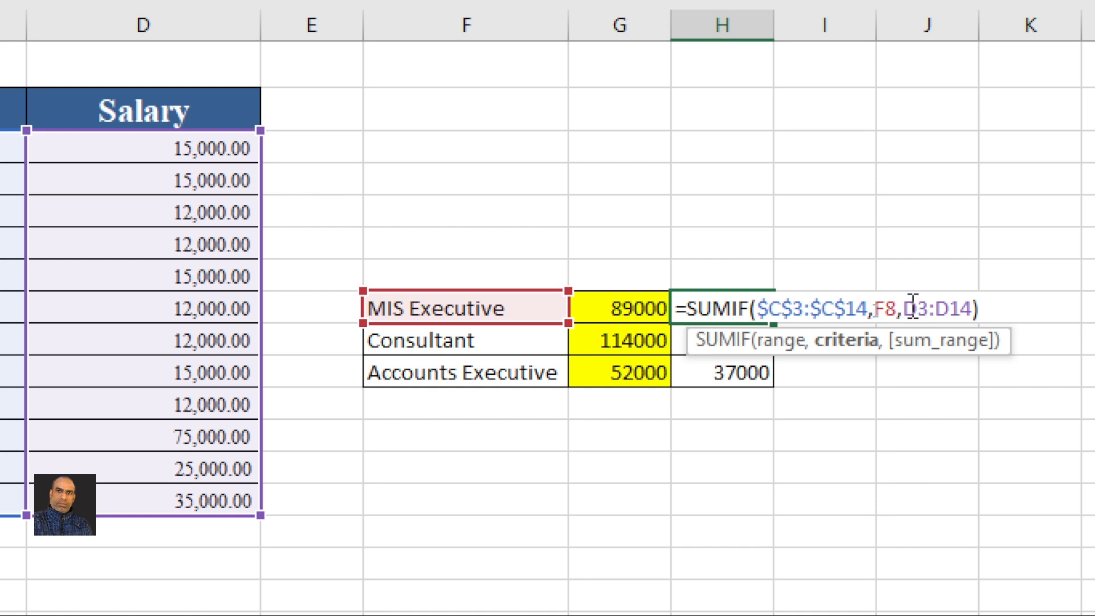
left_click_drag(906, 309, 972, 308)
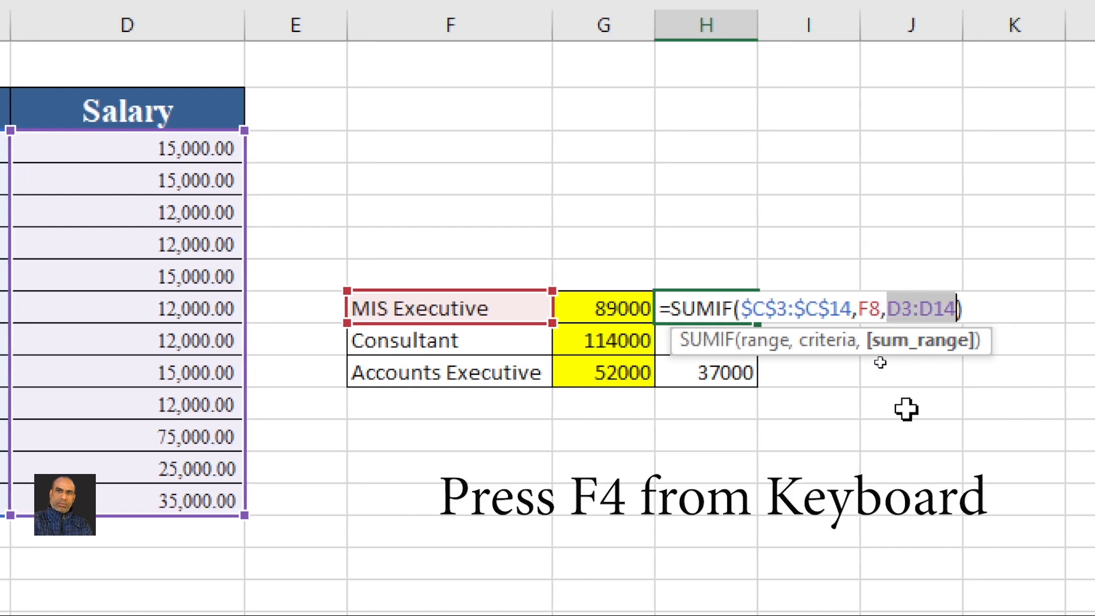
key("F4")
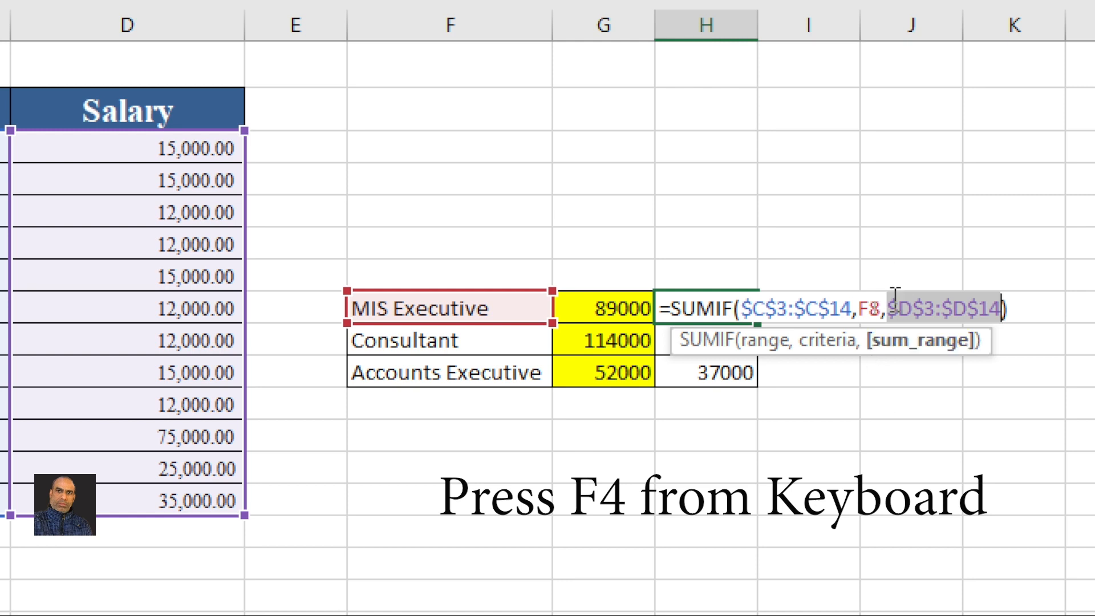
key("Return")
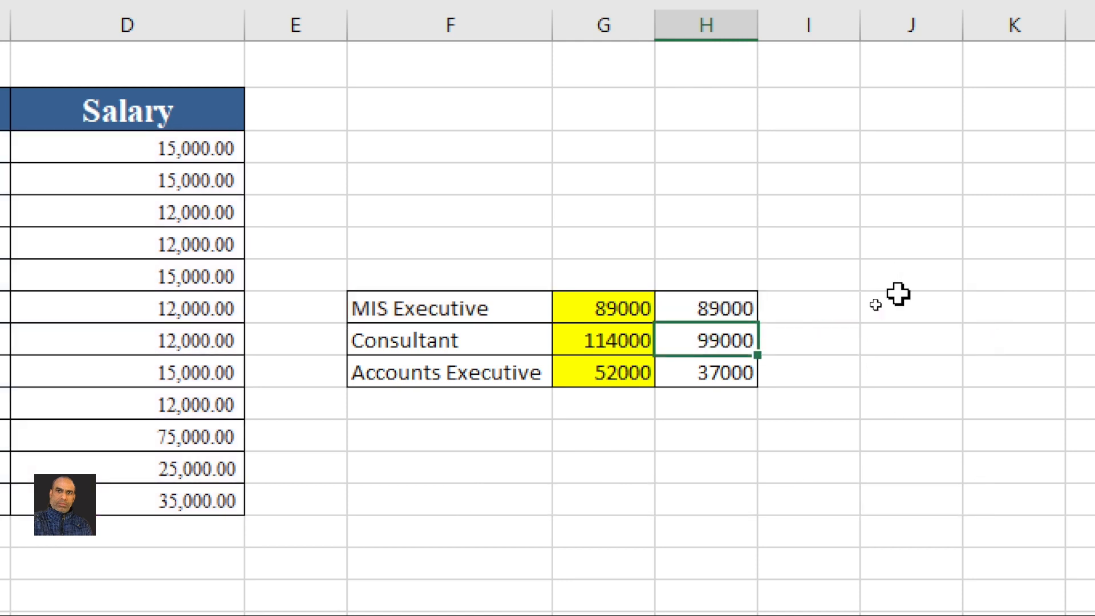
Copy the revised SUMIF formula from H8 down through H10.
left_click(716, 298)
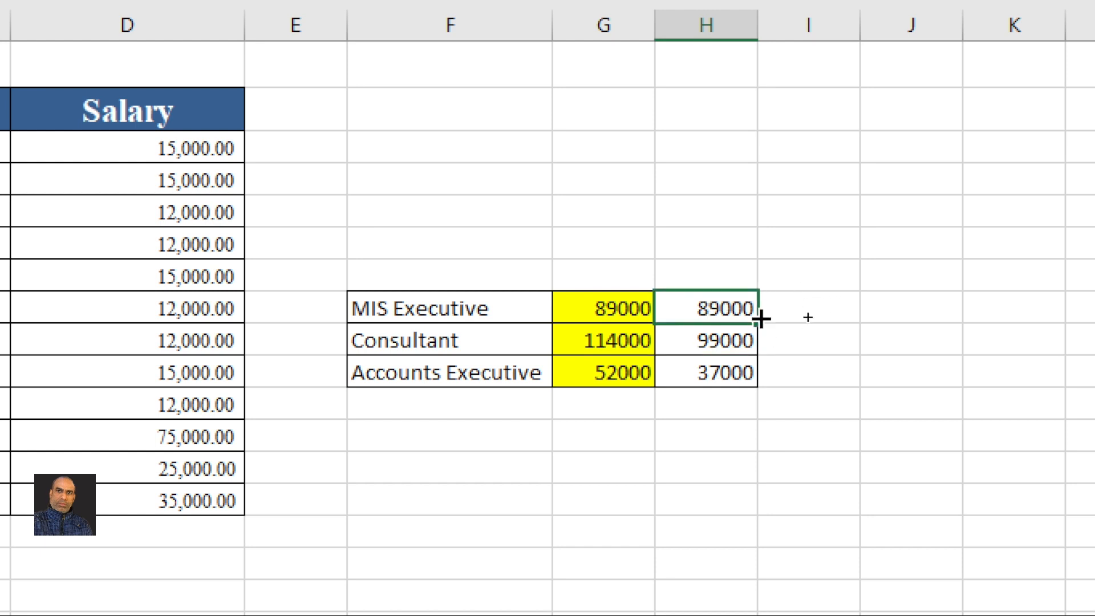
left_click_drag(760, 325, 753, 386)
Compare the copied totals in H9:H10 with G9:G10 and inspect the SUMIF formula in H8.
left_click(616, 337)
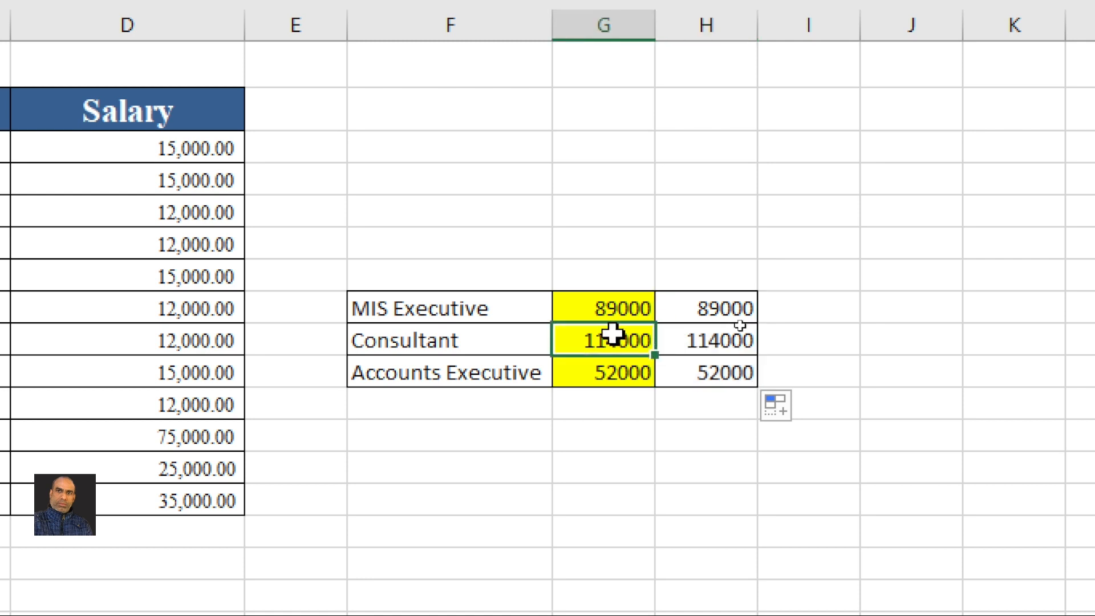
left_click(699, 342)
left_click(642, 369)
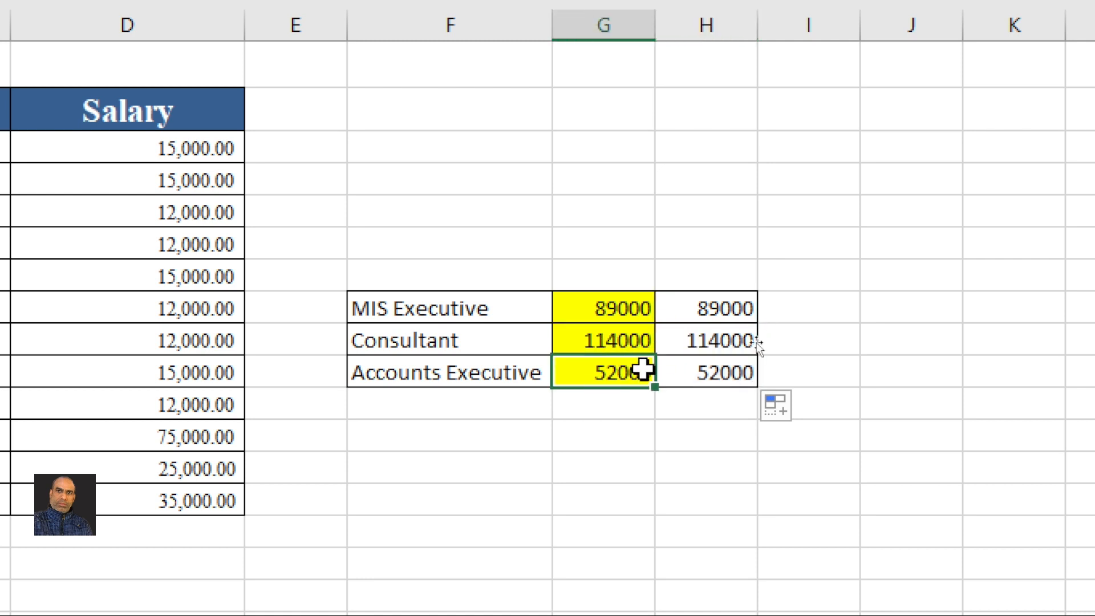
left_click(692, 370)
left_click(707, 309)
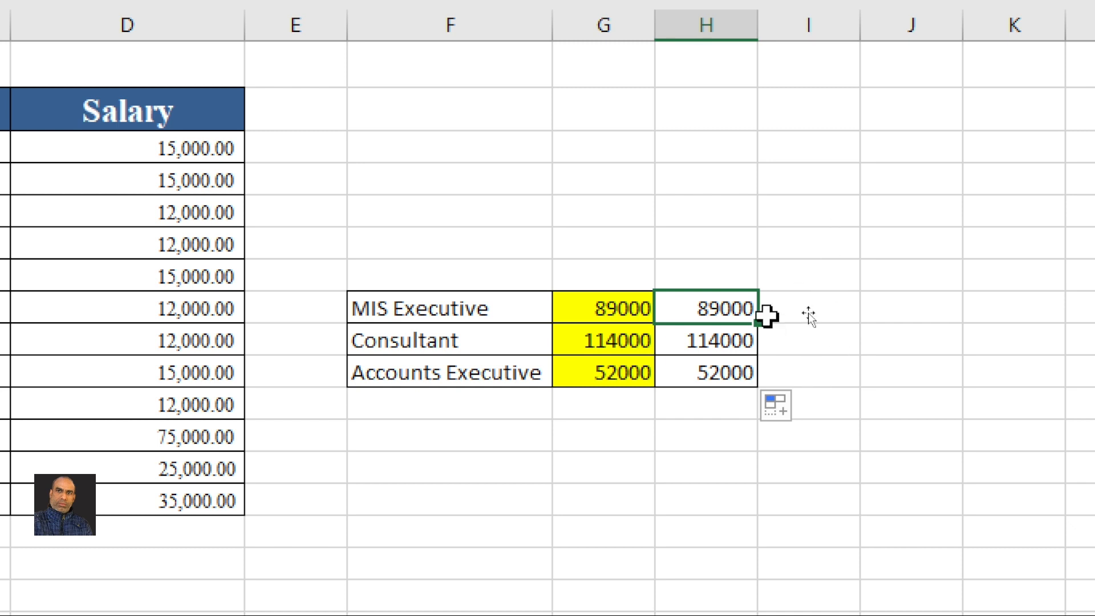
double_click(733, 309)
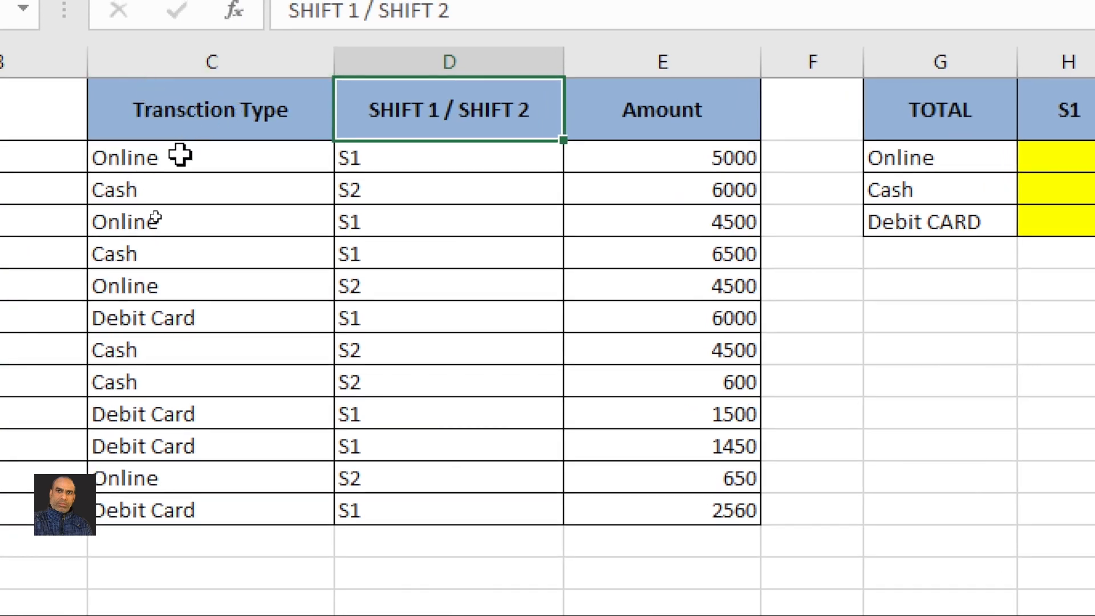
Examine the transaction records, looking at the Online, Cash and Debit Card types and the S1 and S2 shift entries.
left_click_drag(178, 155, 688, 416)
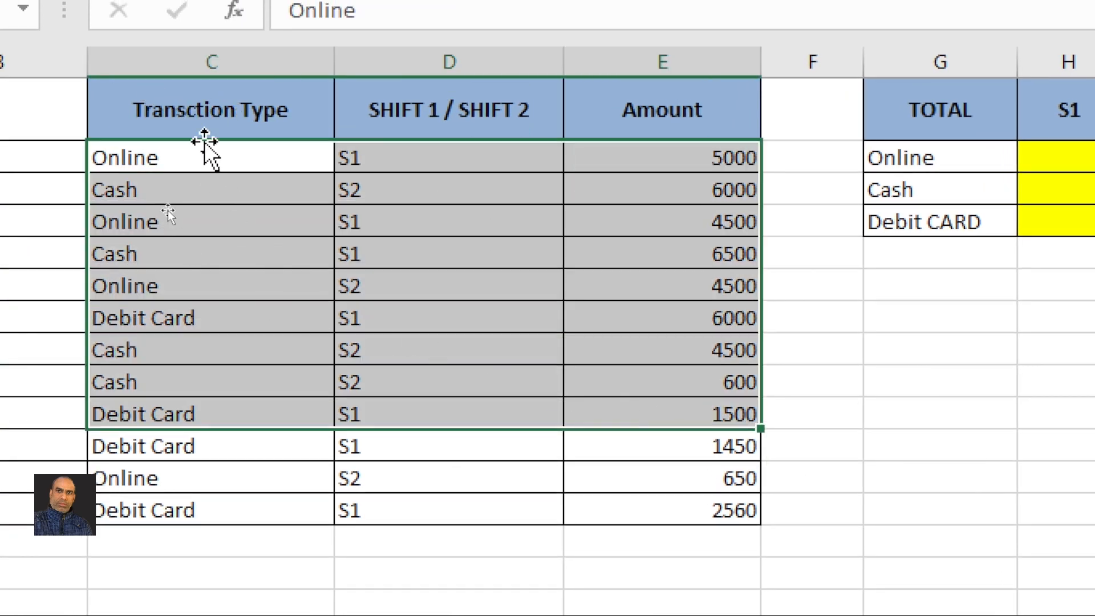
left_click(202, 158)
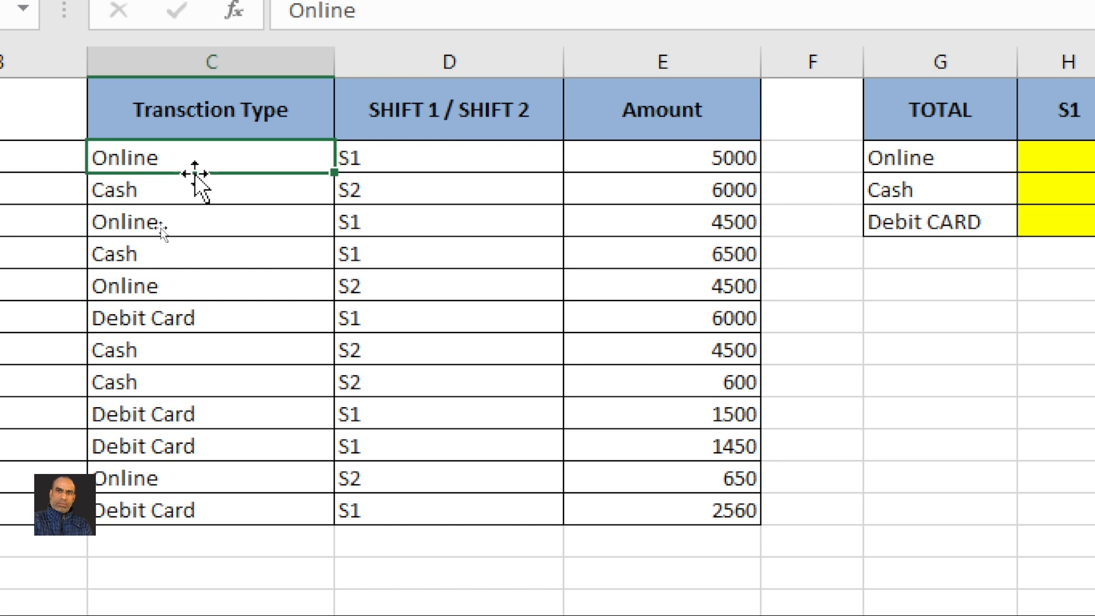
left_click(171, 194)
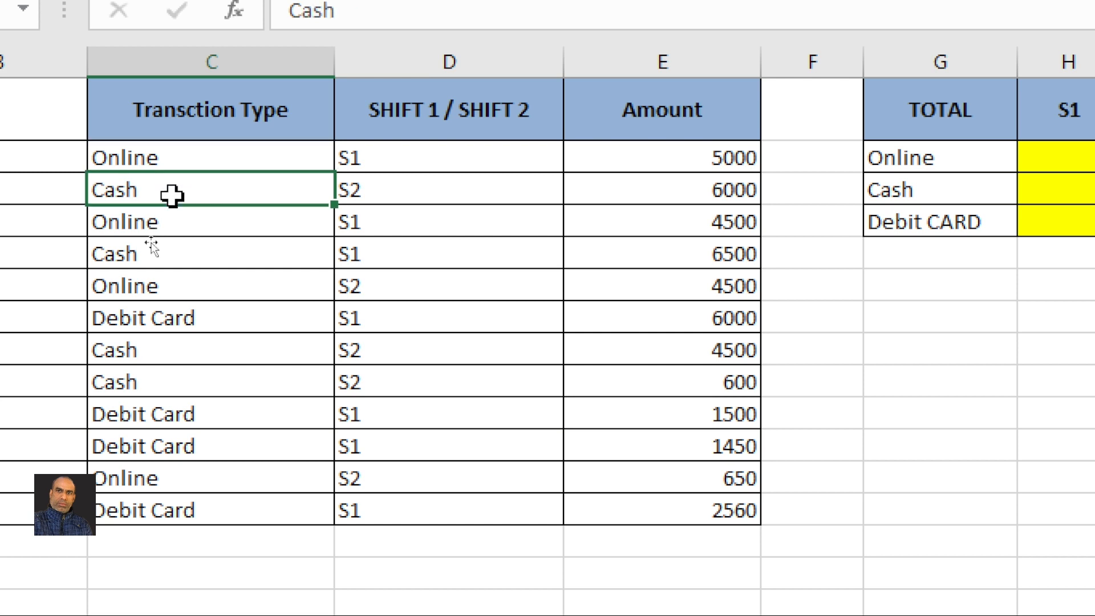
left_click(196, 318)
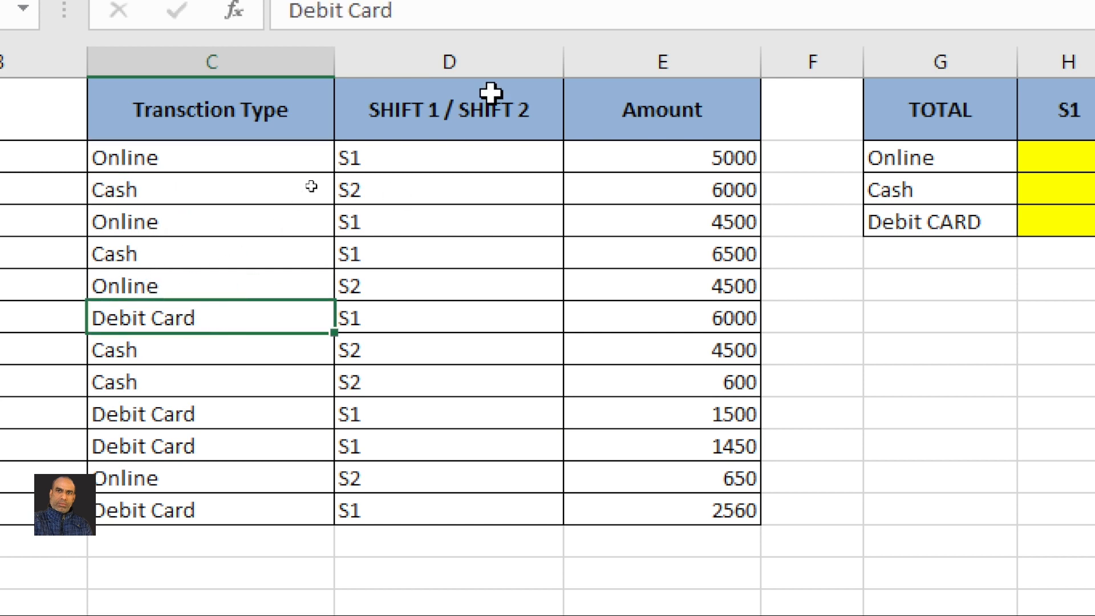
left_click(490, 110)
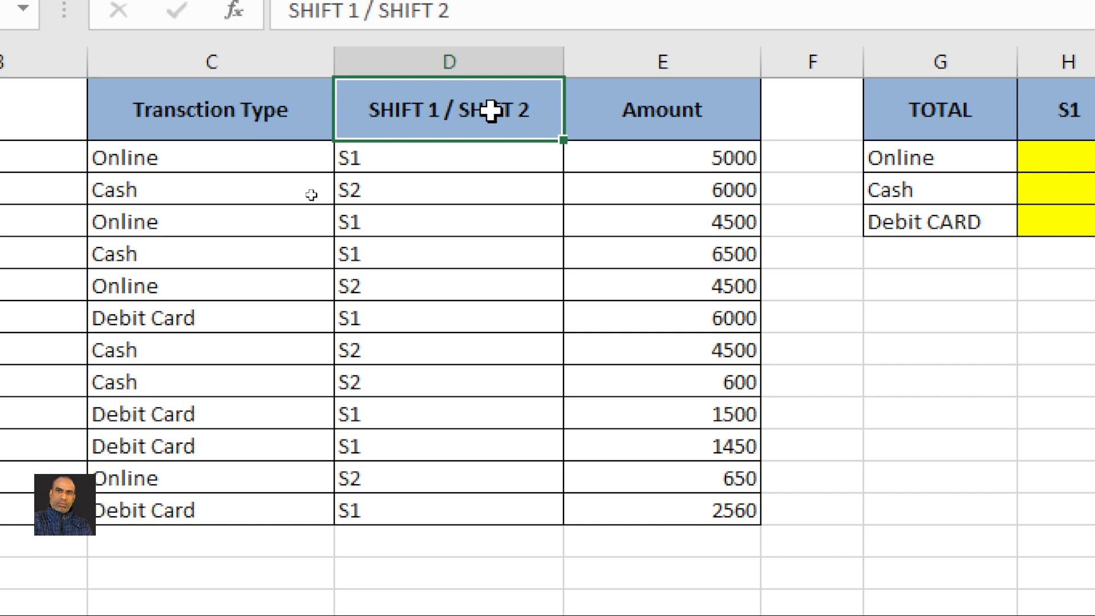
left_click(428, 156)
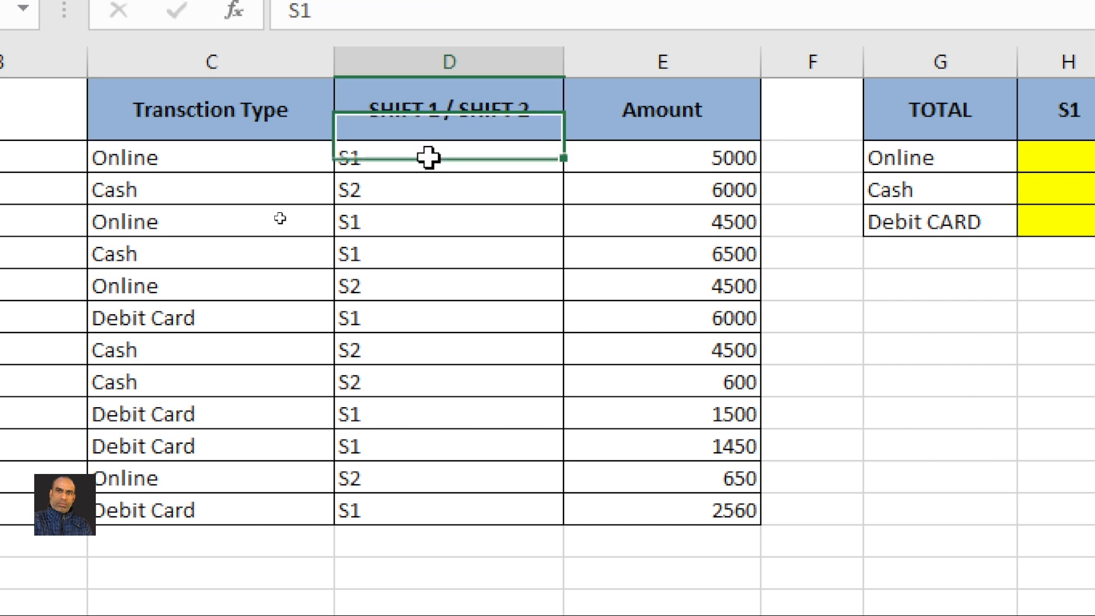
left_click(420, 191)
left_click(403, 222)
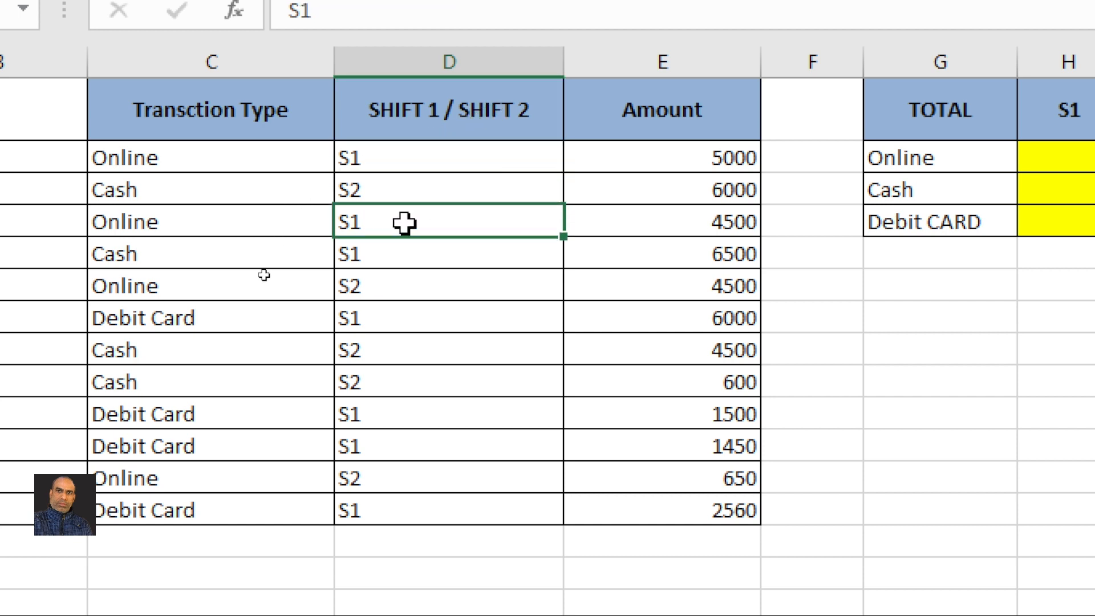
left_click(399, 293)
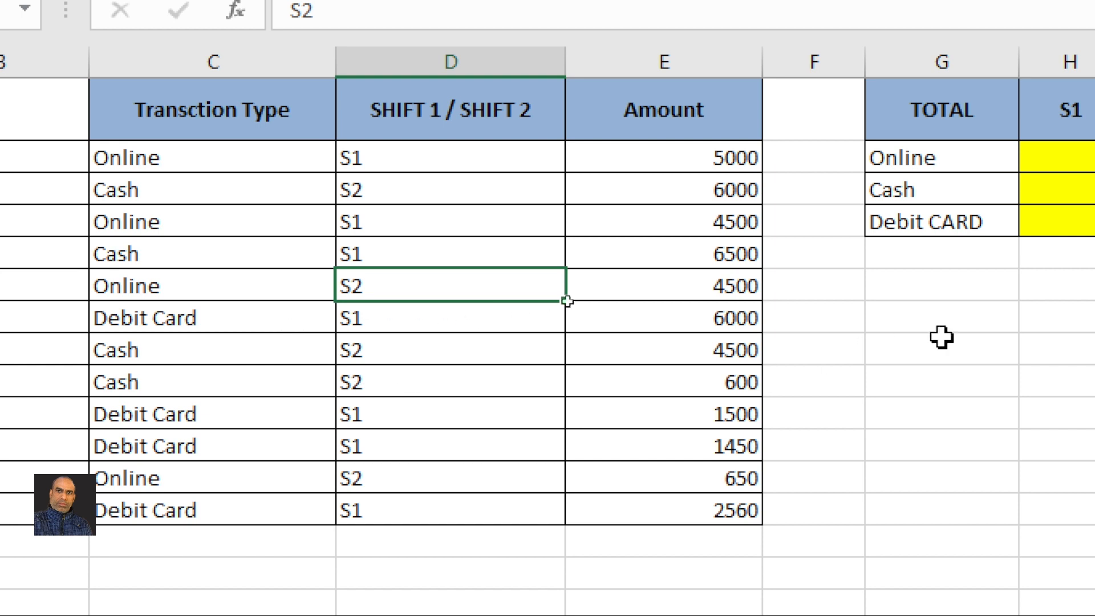
Examine the summary table's layout, with payment types as rows and shifts S1 and S2 as columns.
left_click(778, 161)
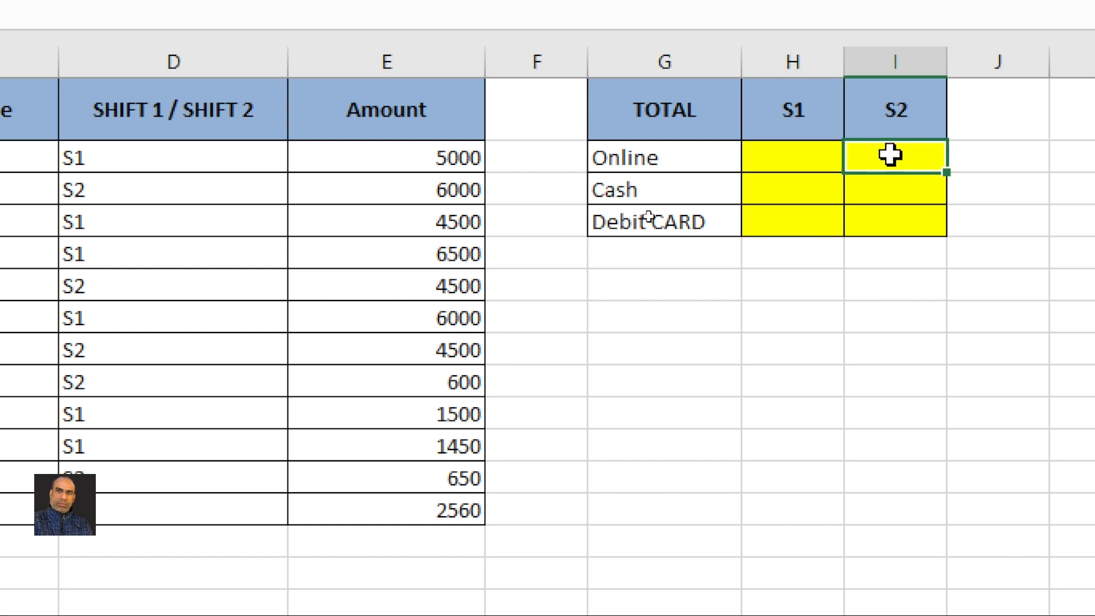
left_click(651, 166)
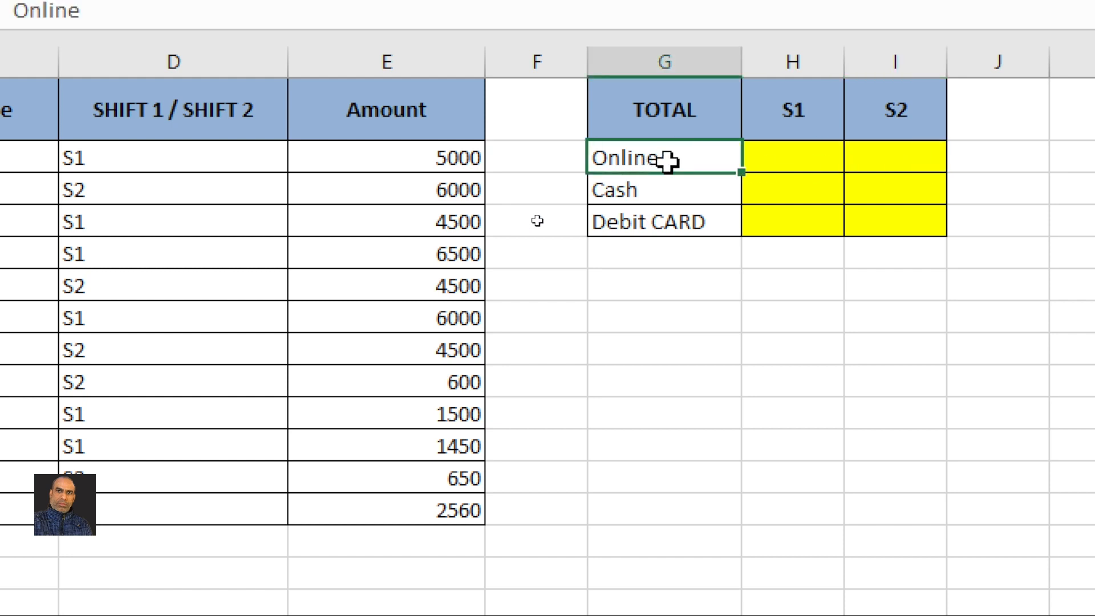
left_click(797, 130)
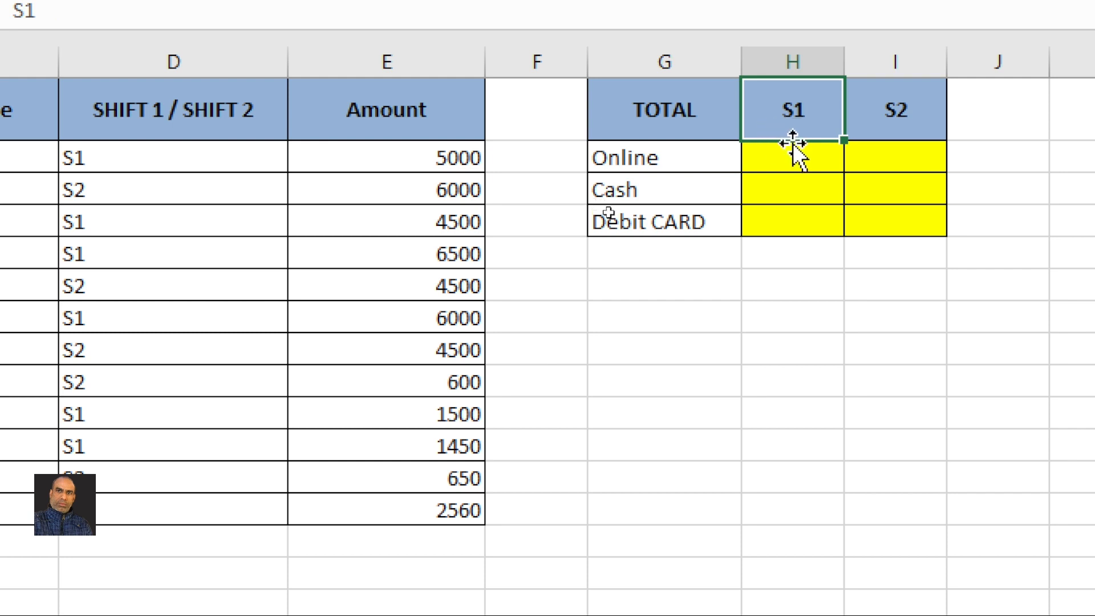
left_click(879, 149)
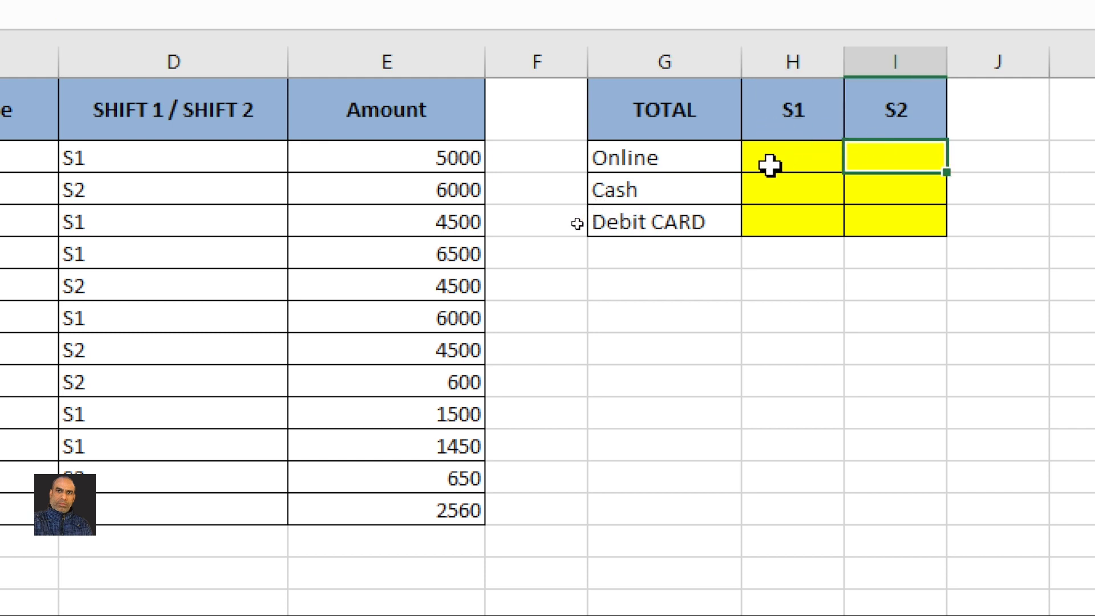
left_click(700, 162)
left_click(916, 149)
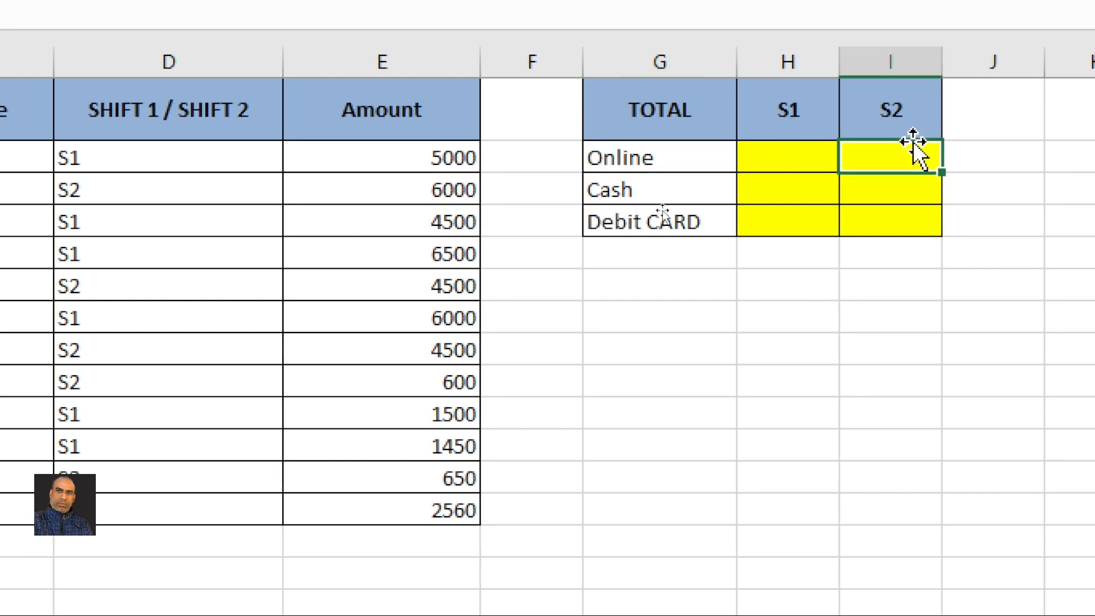
Start a SUMIFS formula in H2 for the Online S1 total, with the Amount cells E2:E13 as the sum range.
left_click(791, 159)
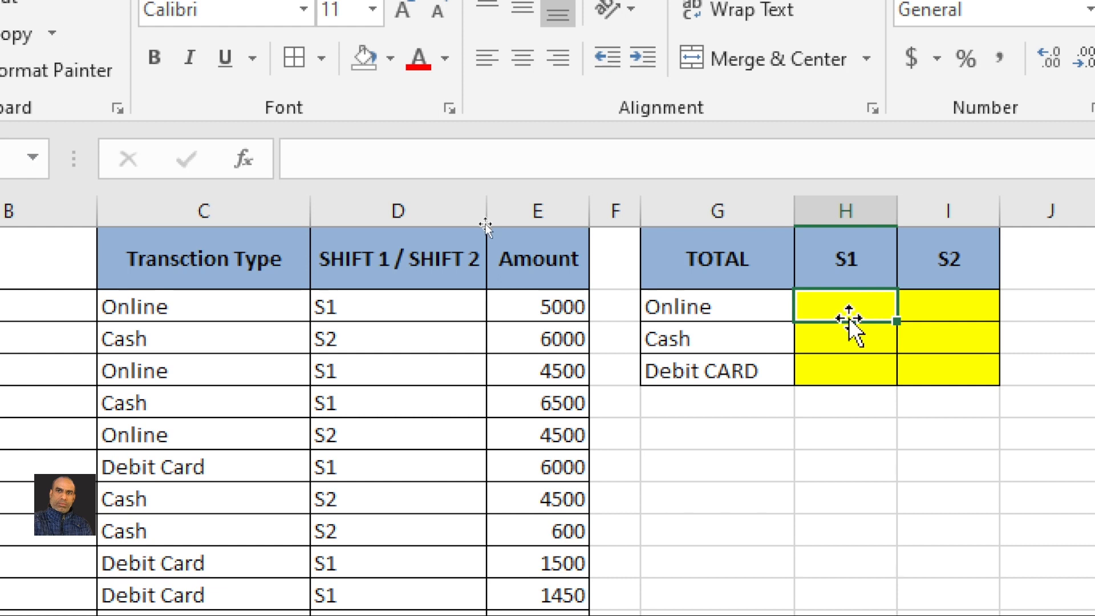
type("=")
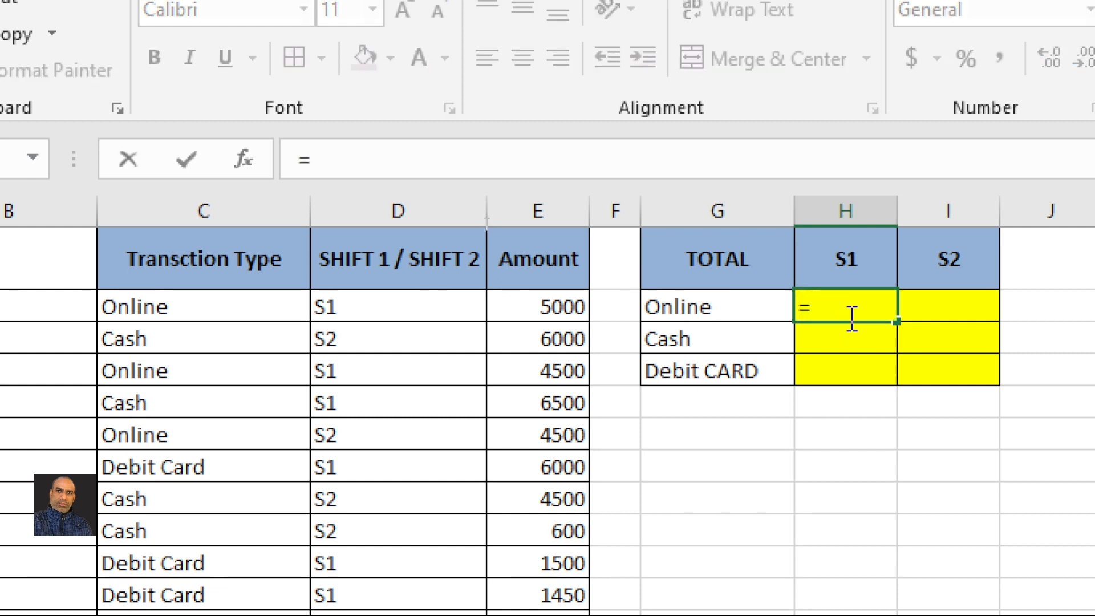
type("si")
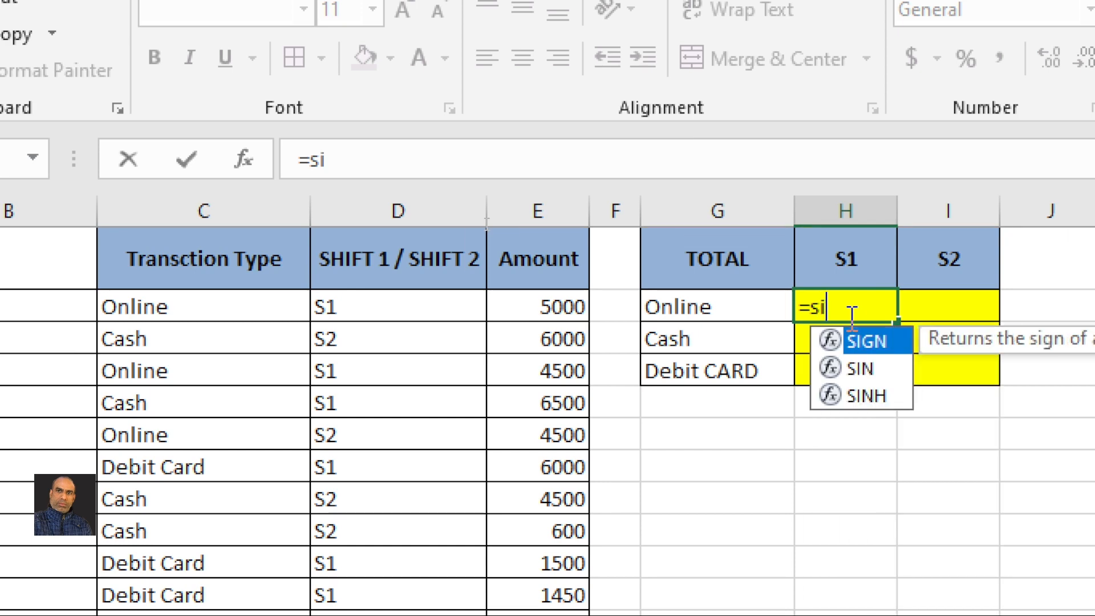
key("BackSpace")
type("umifs")
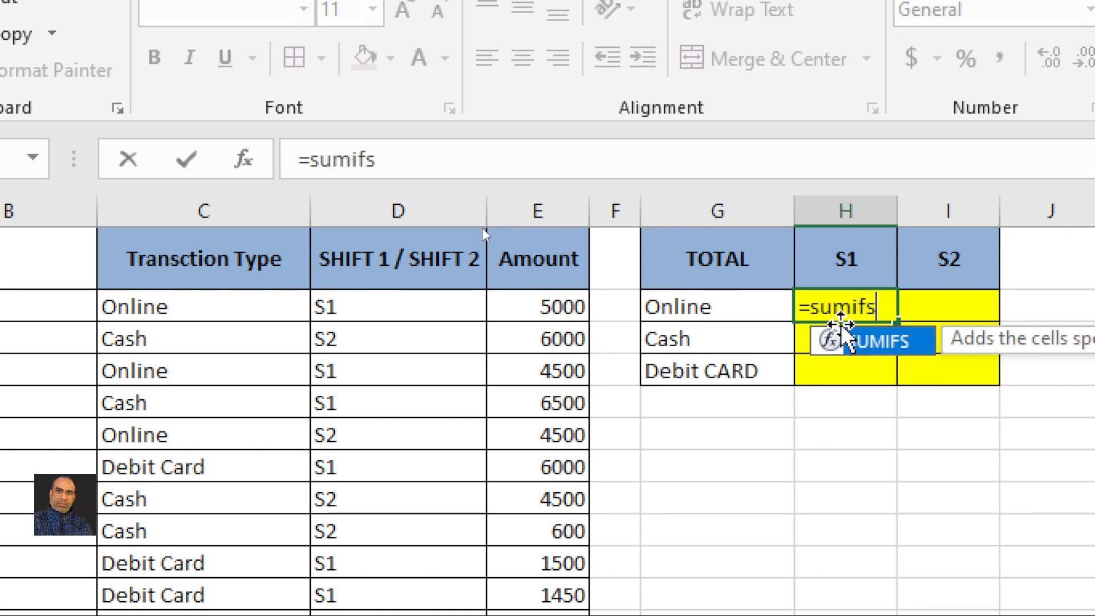
double_click(876, 344)
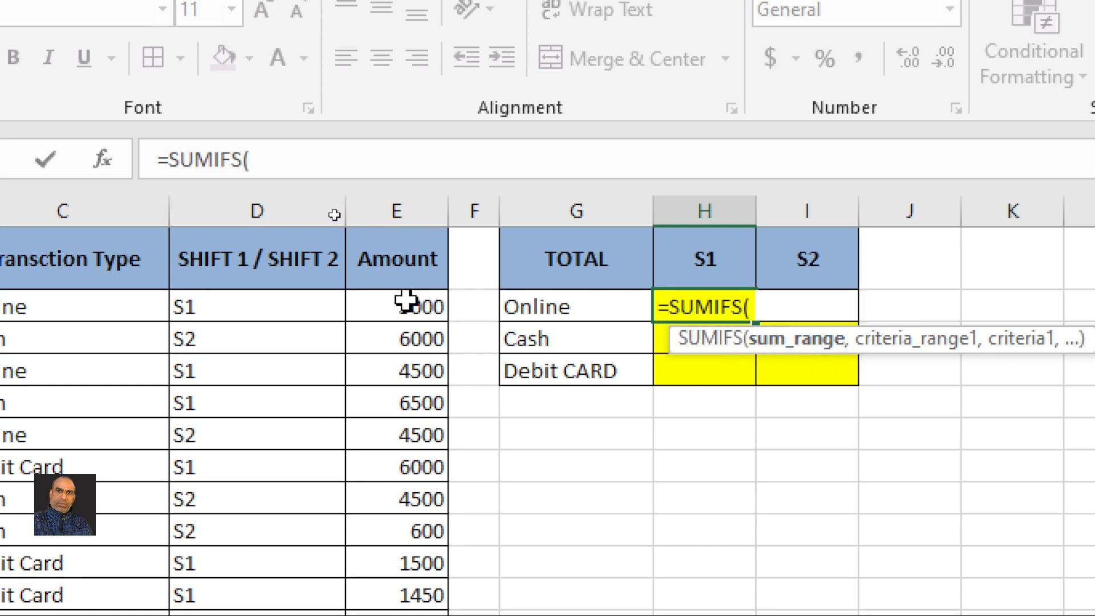
left_click_drag(405, 301, 478, 550)
type(",")
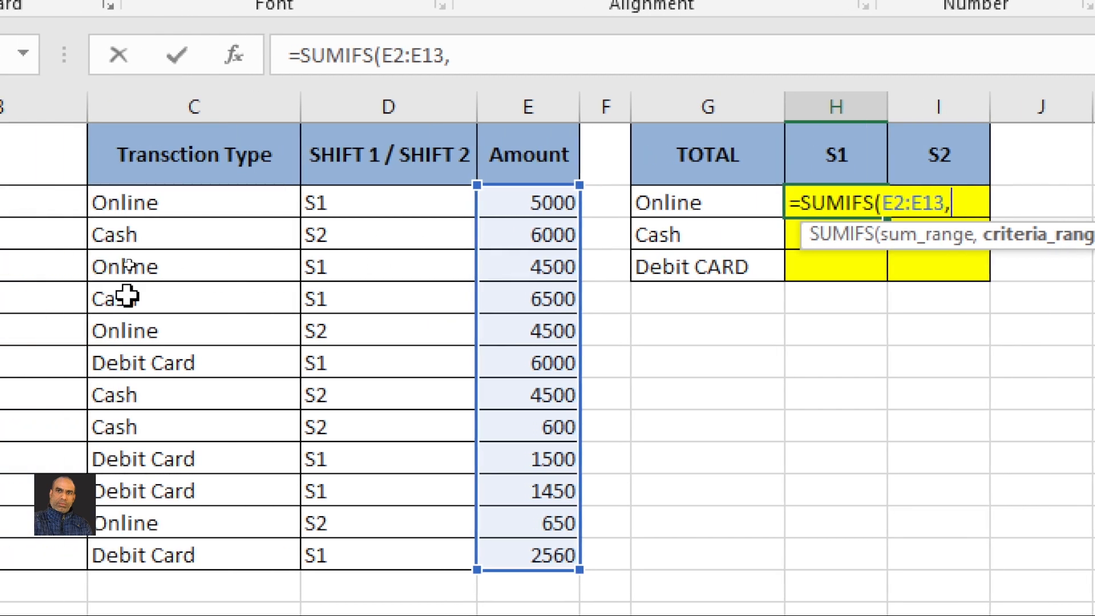
Add the first condition to the H2 SUMIFS formula, matching transaction types C2:C13 to the criteria in G2.
left_click_drag(199, 203, 191, 533)
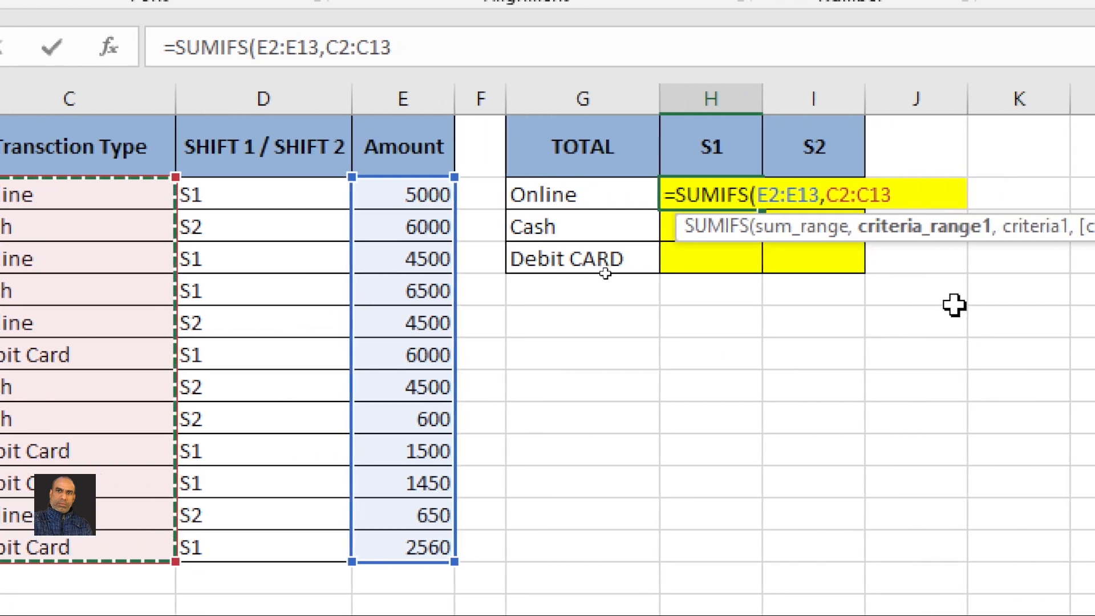
type(",")
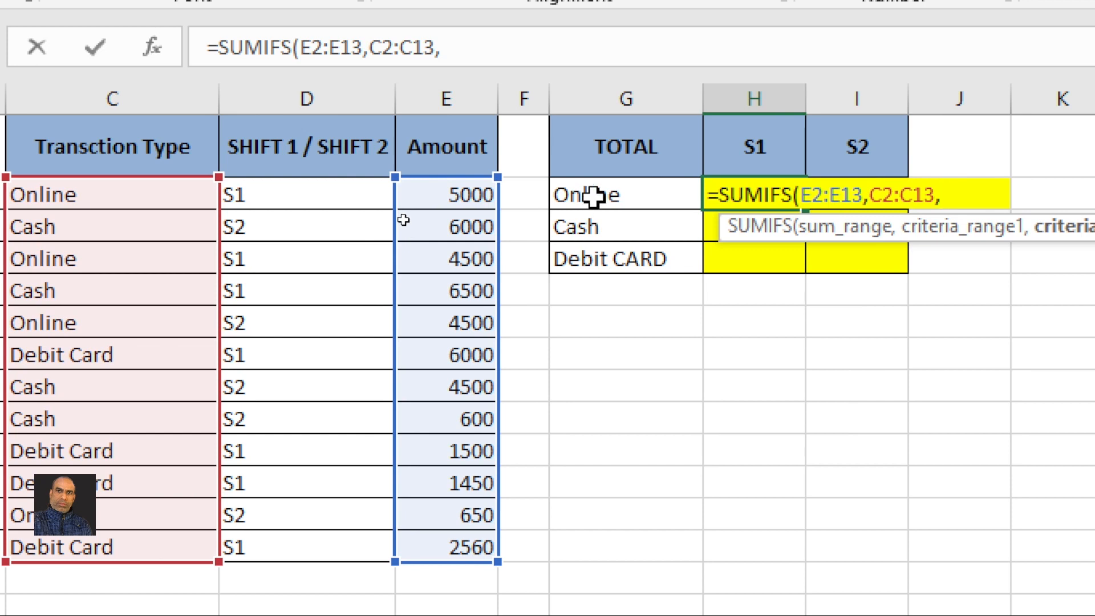
left_click(593, 197)
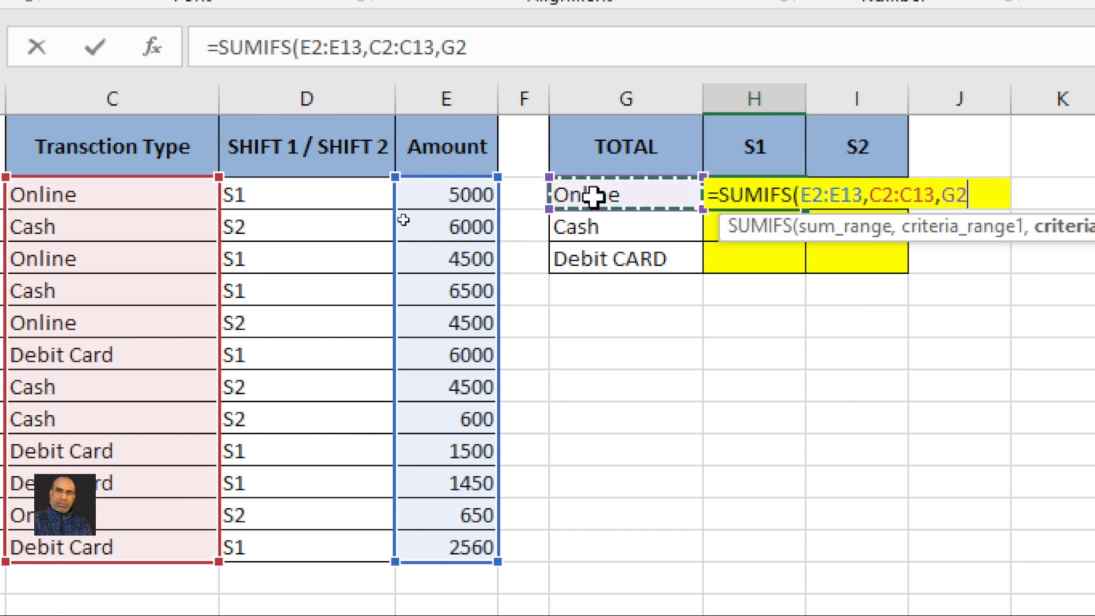
type(",")
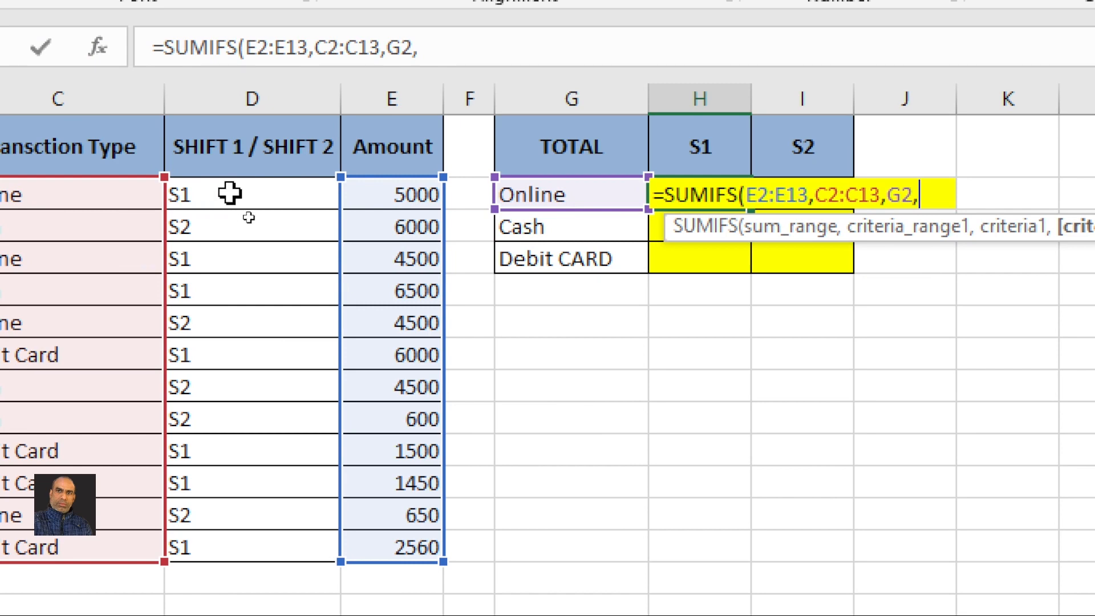
Add the second condition matching shifts D2:D13 to H1, then close and enter the SUMIFS formula in H2.
left_click_drag(230, 194, 231, 553)
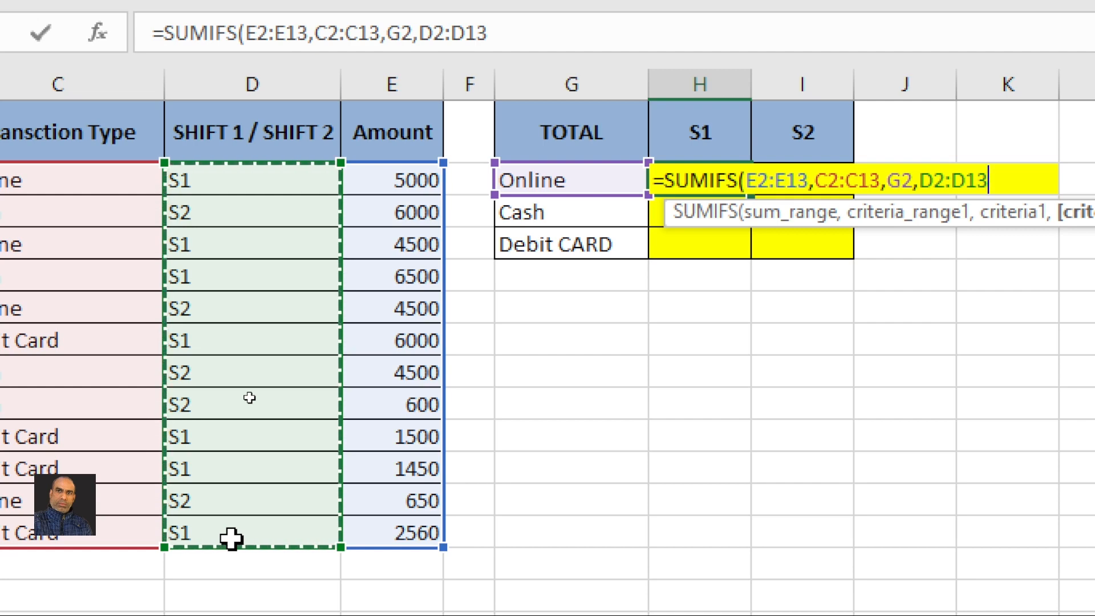
type(",")
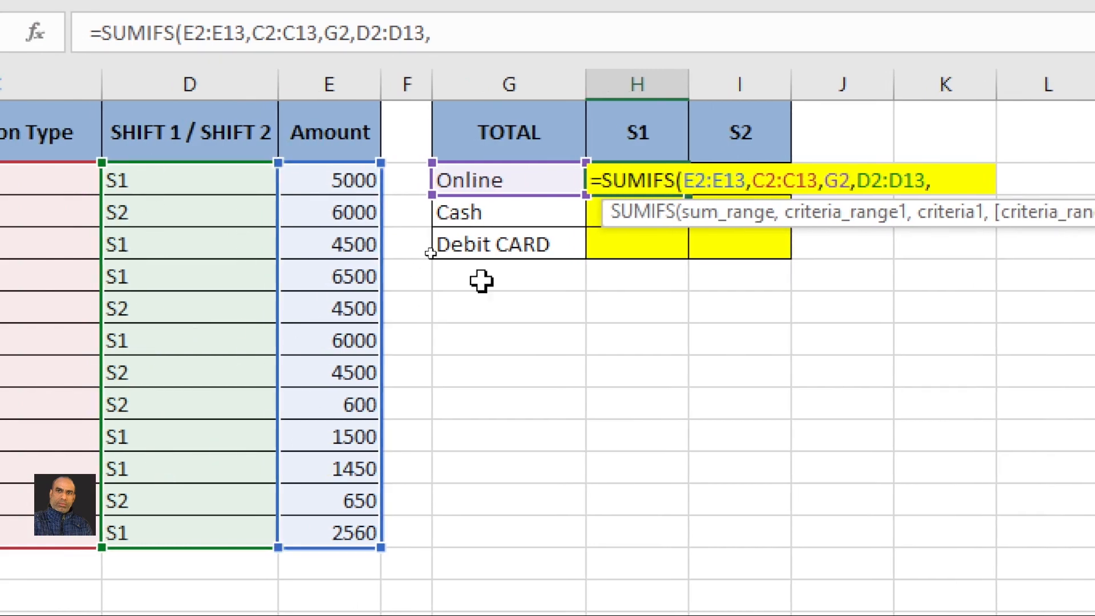
left_click(620, 129)
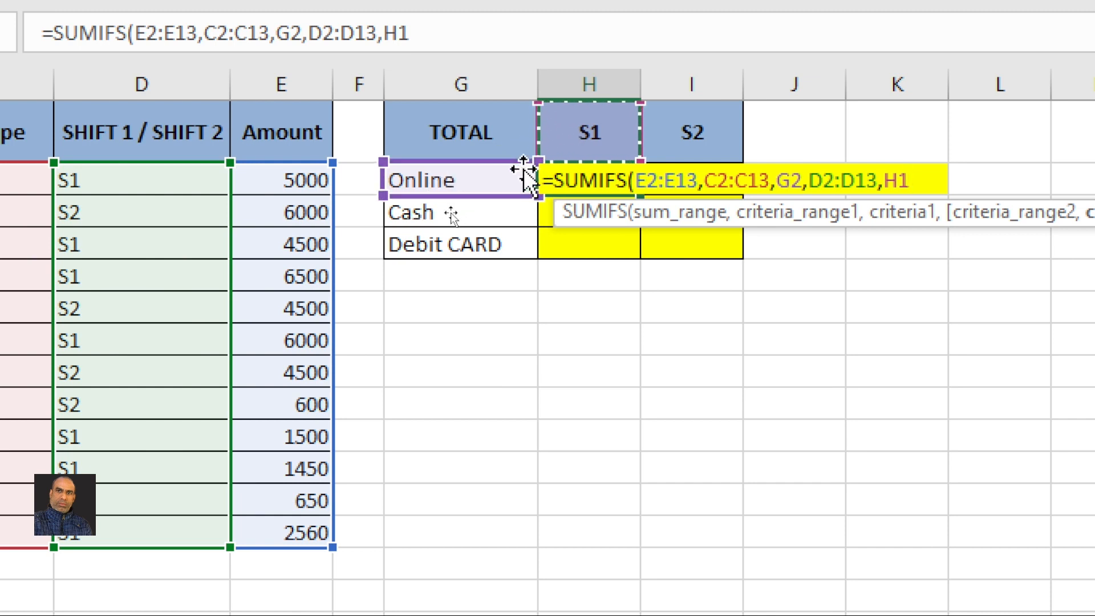
type(")")
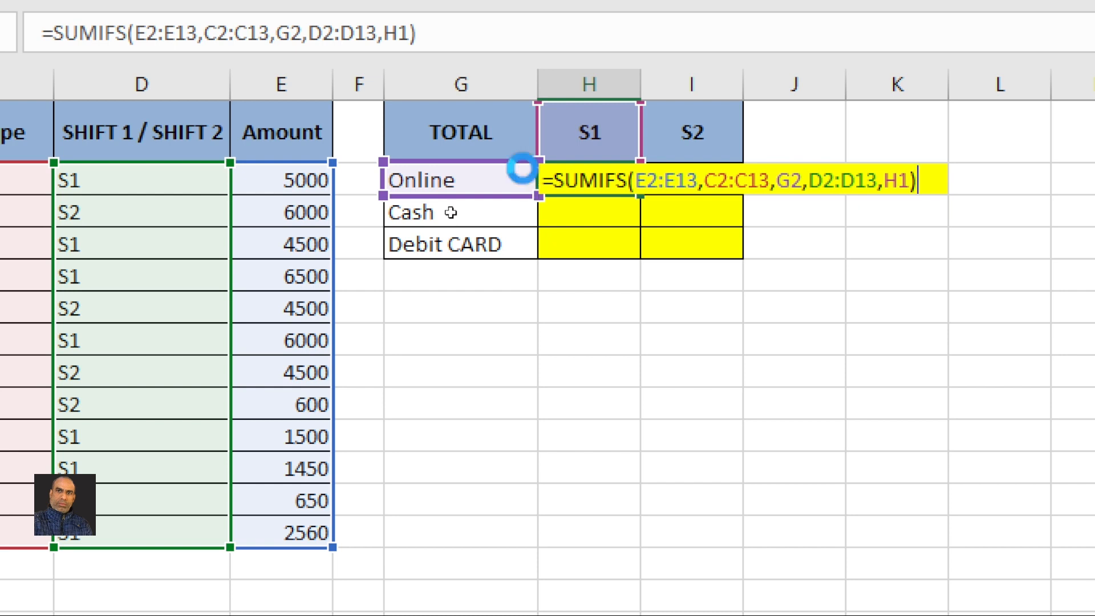
key("Return")
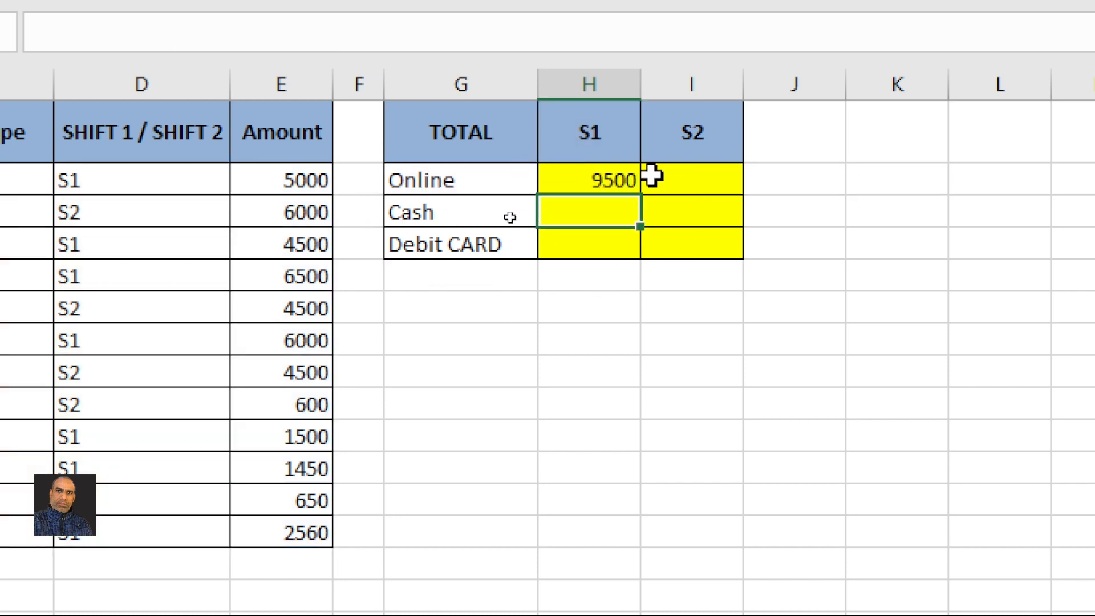
Review the SUMIFS result in H2 against its Online row label and S1 column header.
left_click(610, 178)
left_click(423, 178)
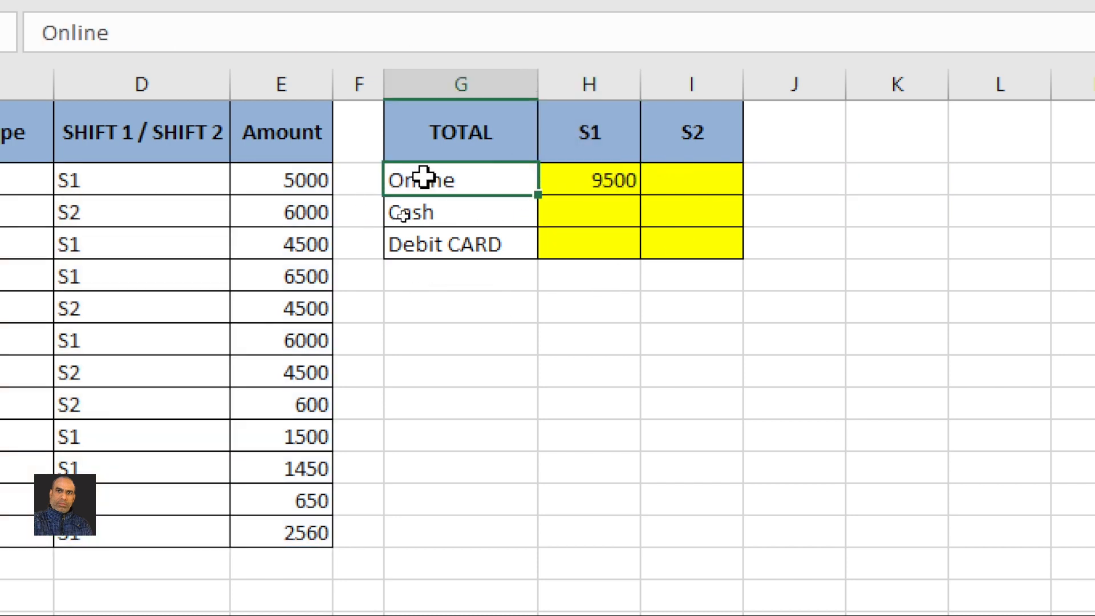
left_click(604, 132)
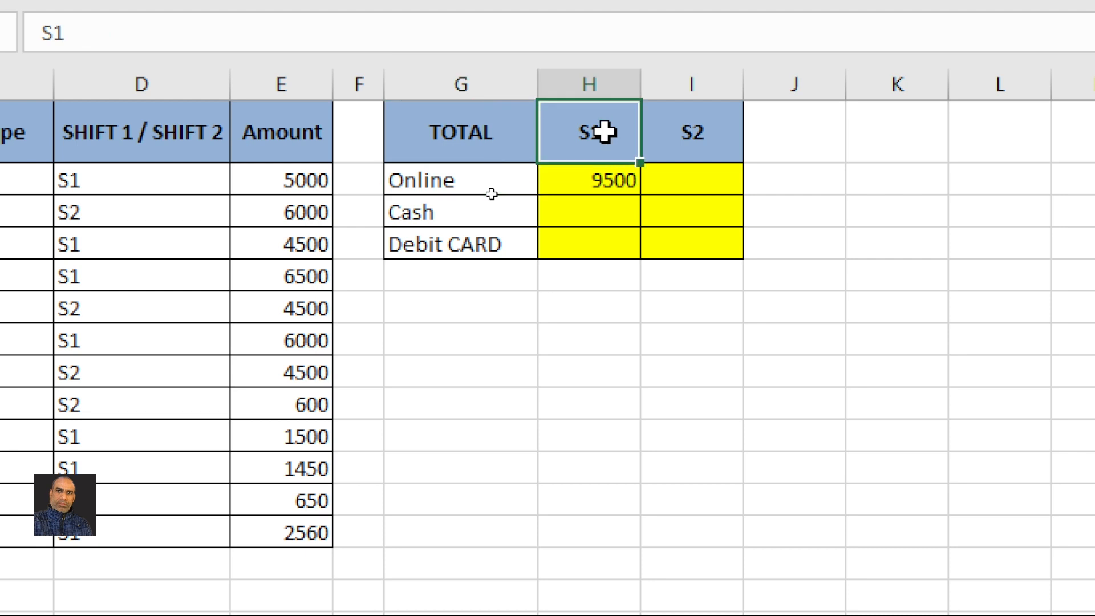
Check the S1 shift entries for the Online transactions against the SUMIFS formula in H2.
left_click(88, 181)
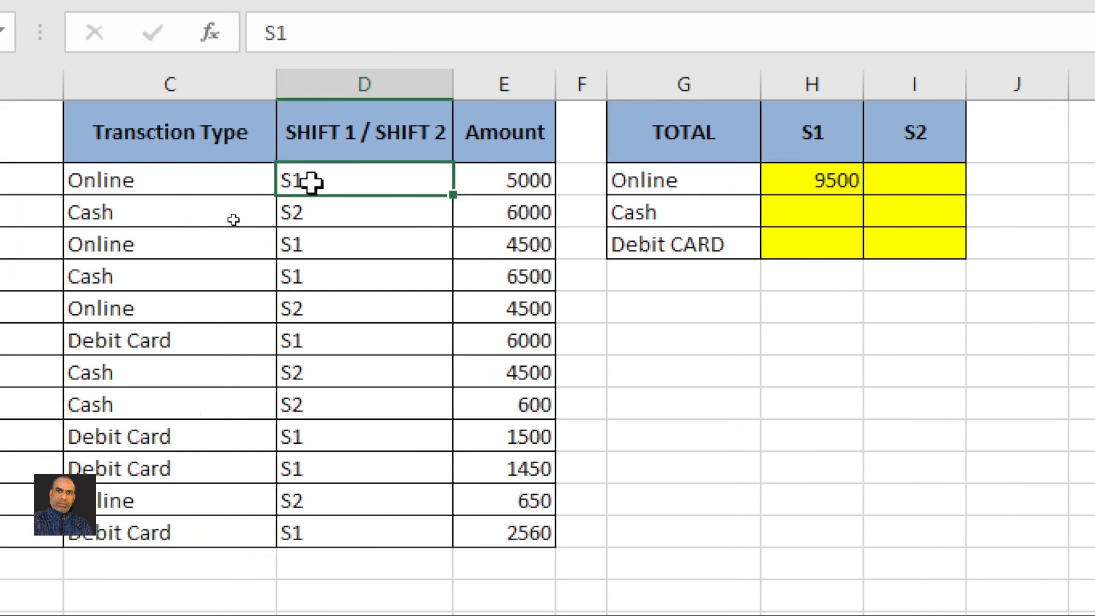
left_click(340, 240)
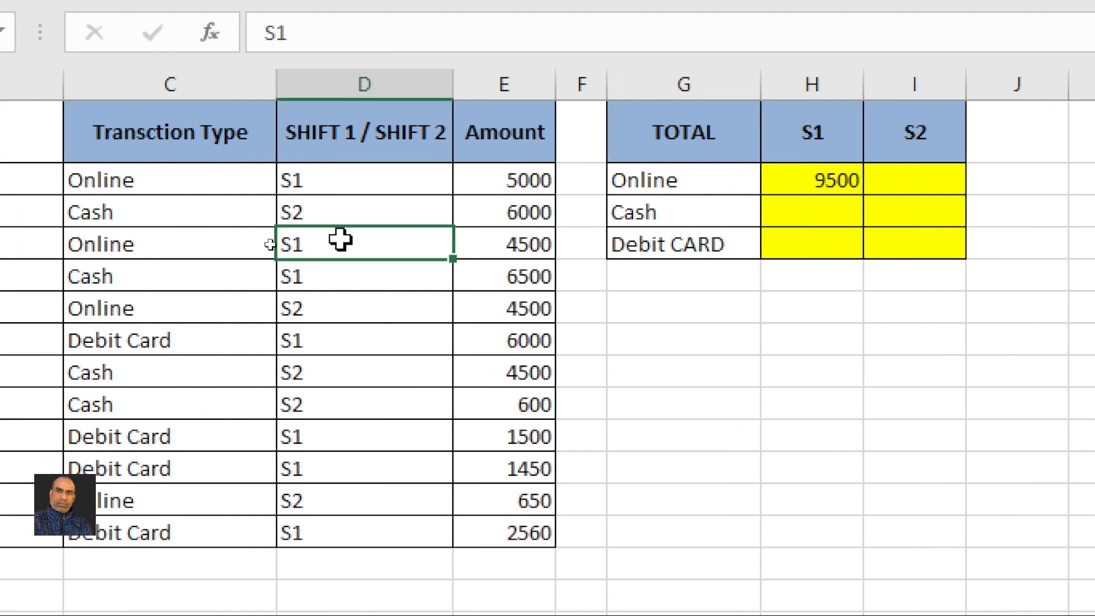
left_click(822, 178)
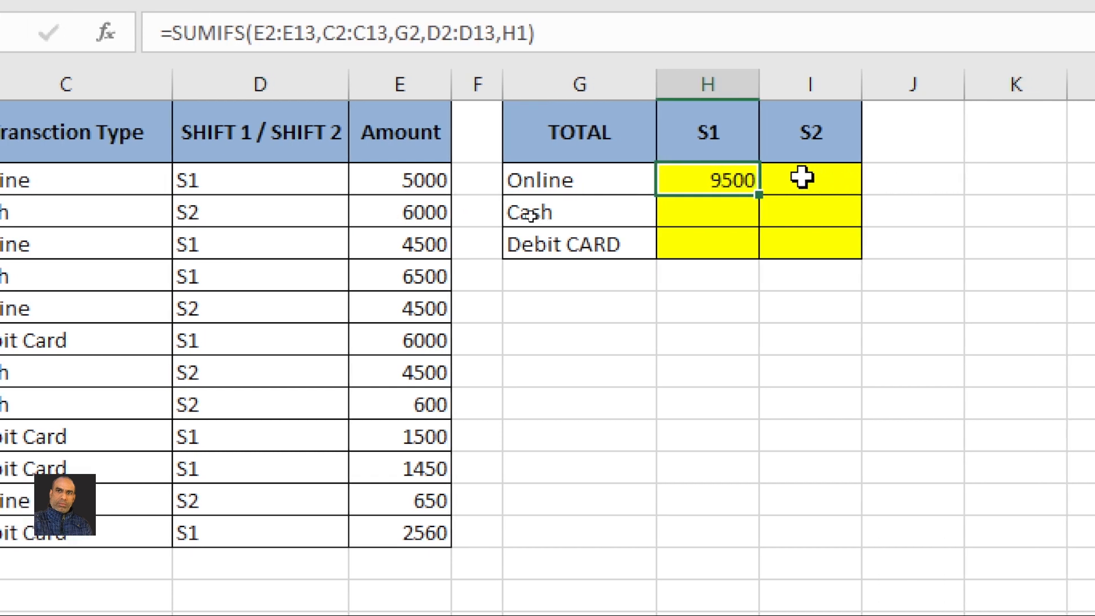
Start a SUMIFS formula in I2 for the Online S2 total, with the Amount cells E2:E13 as the sum range.
left_click(904, 178)
type("=")
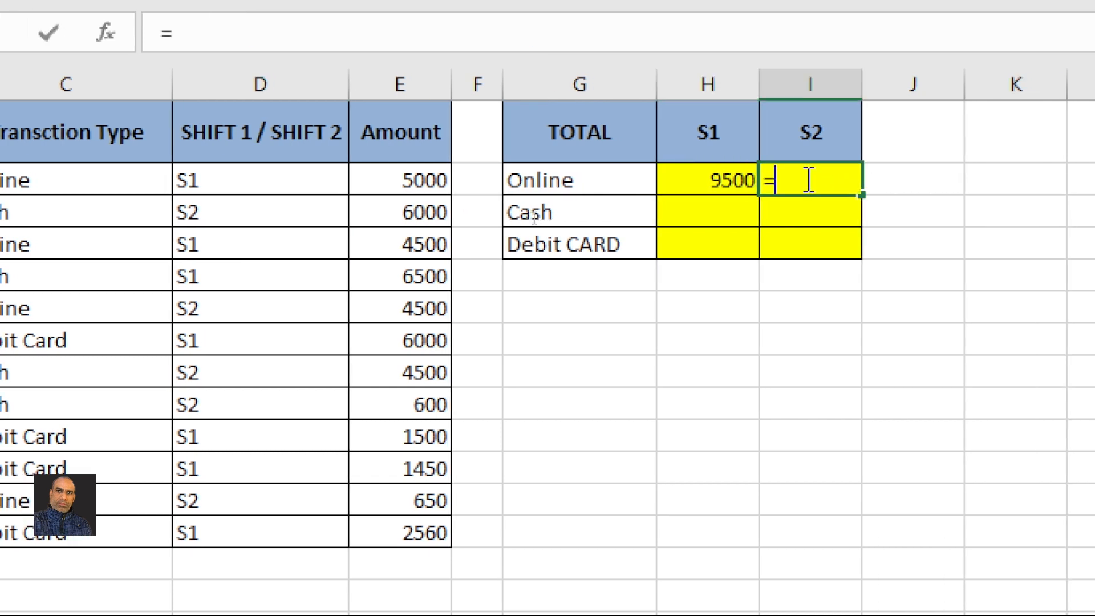
type("suifs")
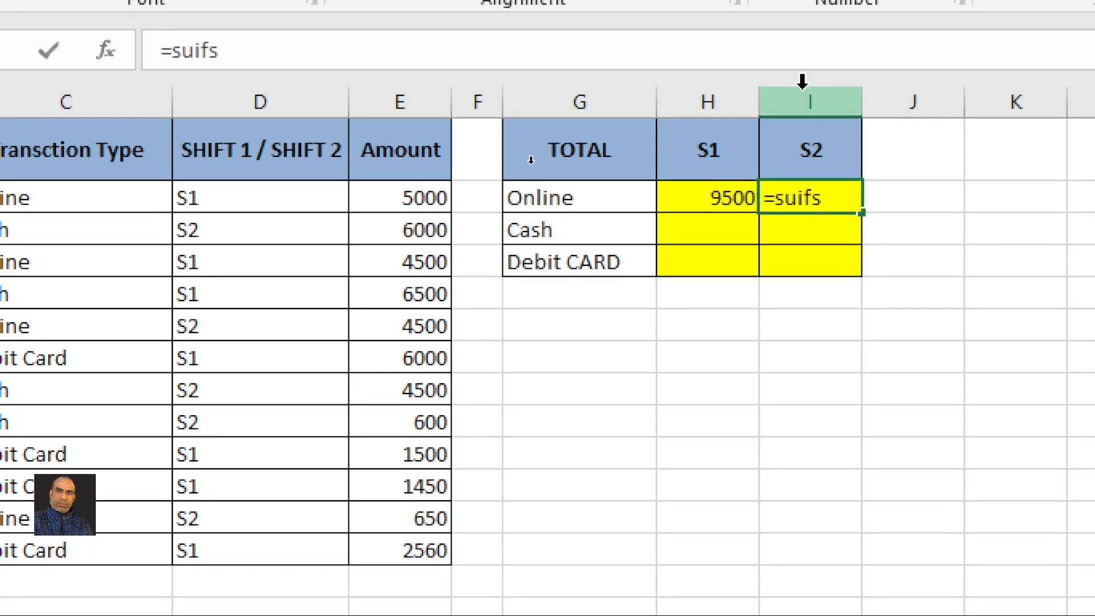
key("BackSpace")
key("BackSpace")
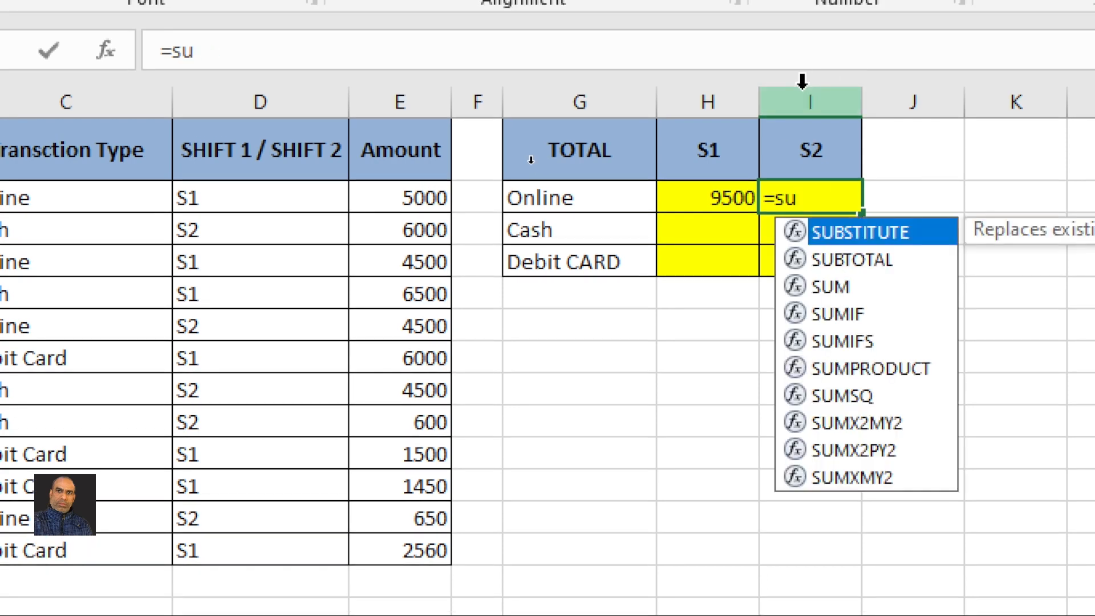
type("mif")
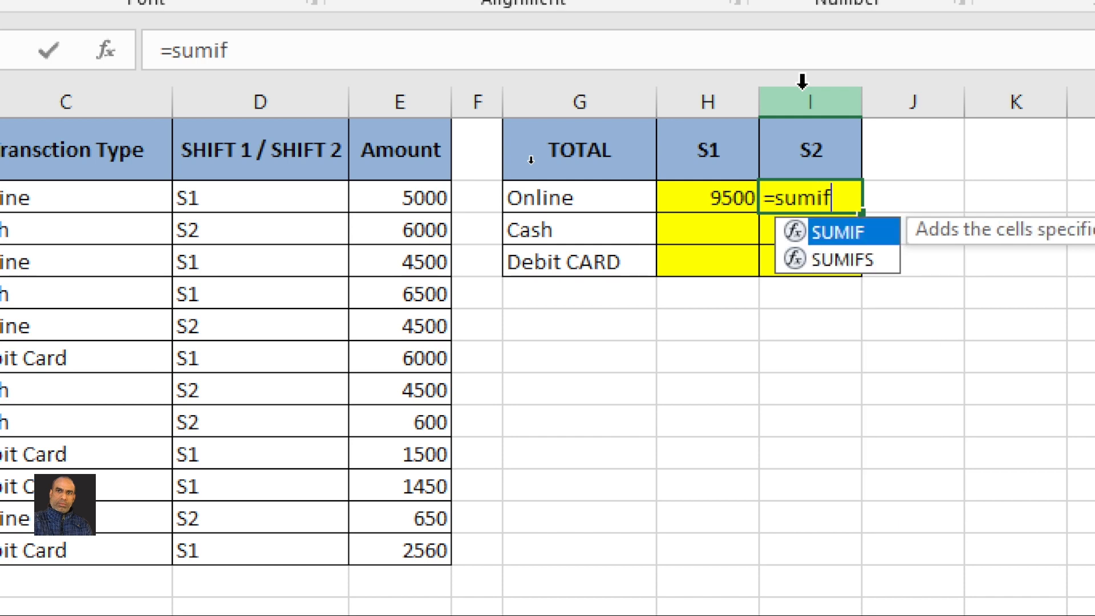
type("s")
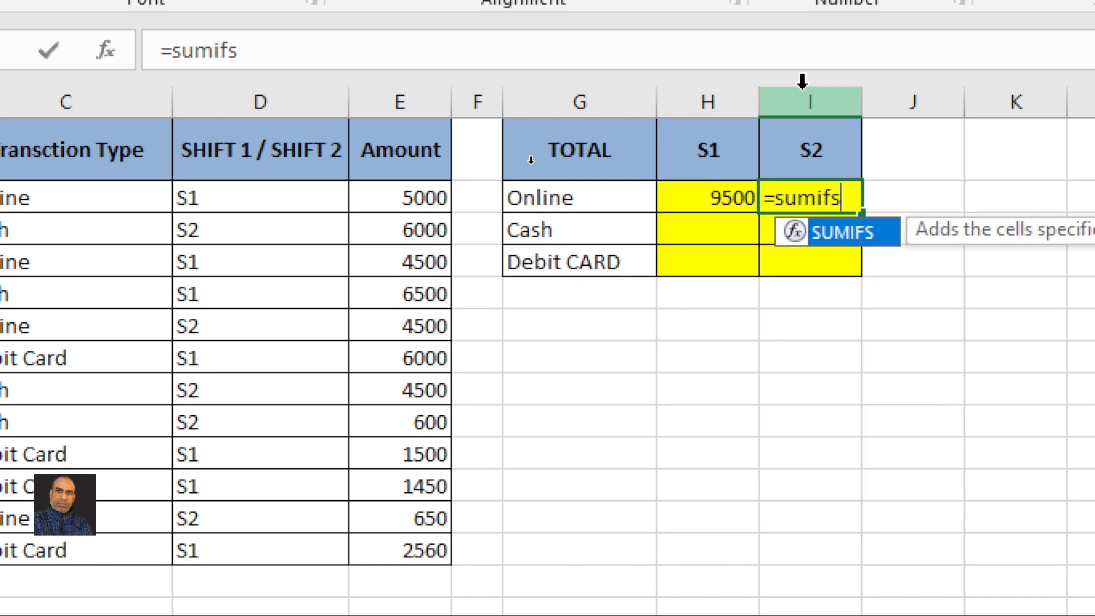
double_click(823, 239)
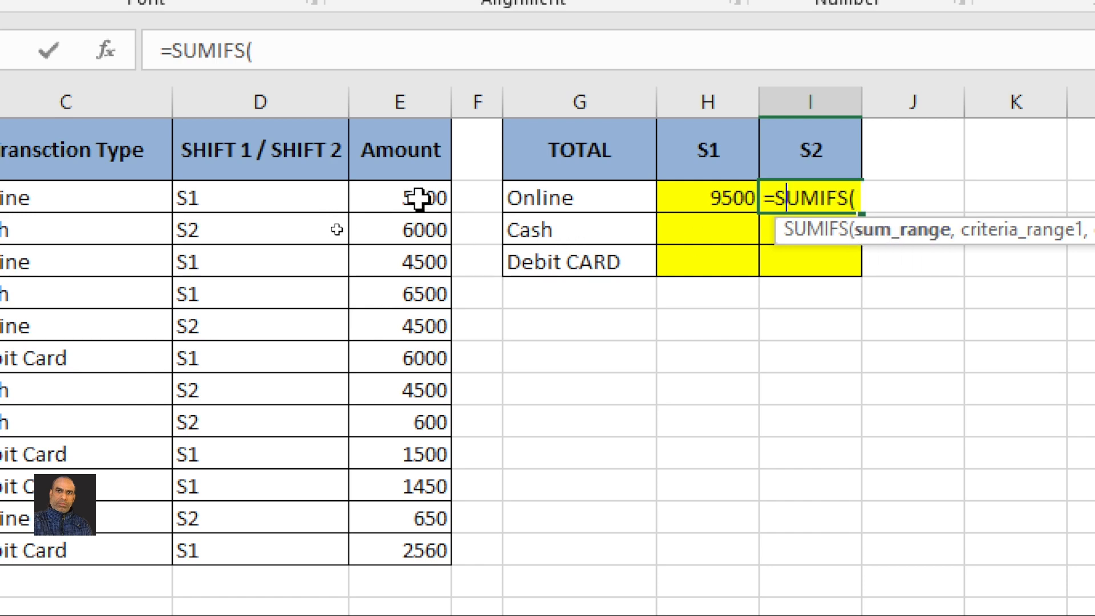
left_click_drag(420, 198, 404, 546)
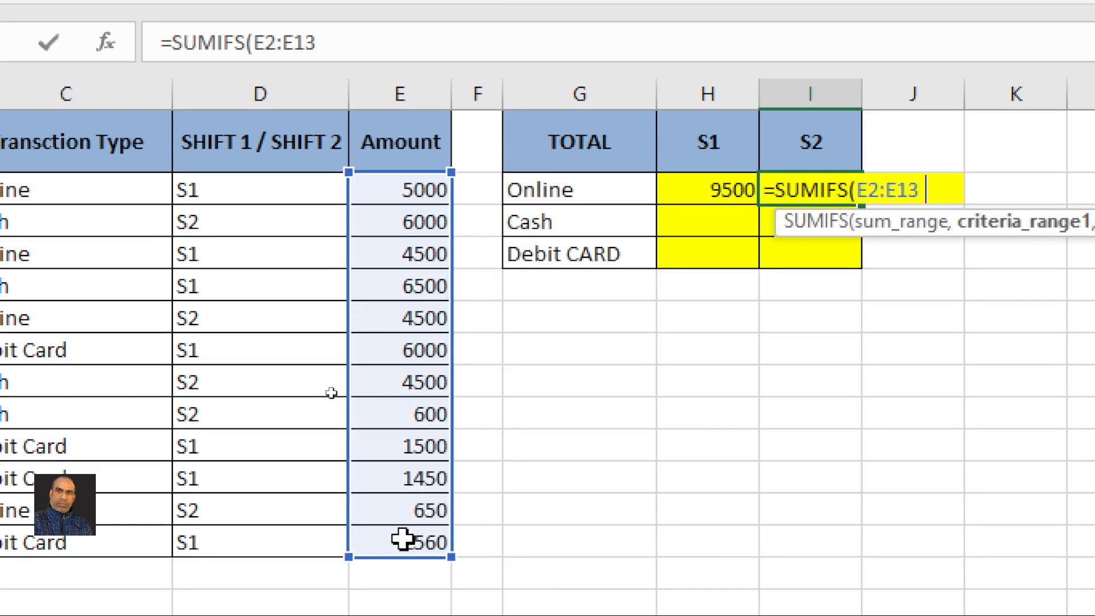
type(",")
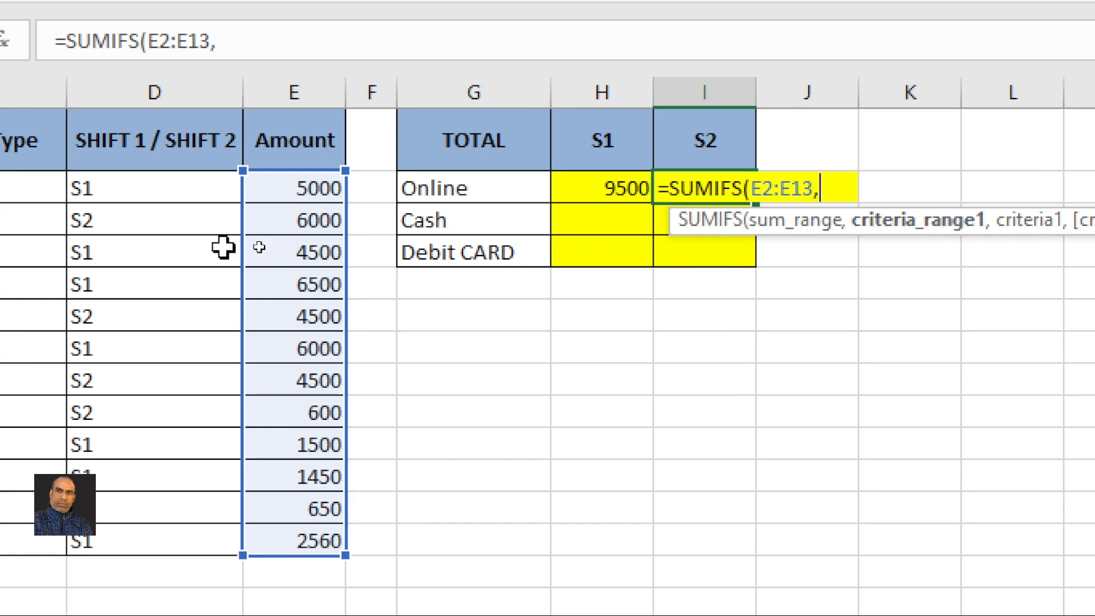
Add the first condition to the I2 SUMIFS formula, matching transaction types C2:C13 to the criteria in G2.
left_click_drag(138, 200, 169, 546)
type(",")
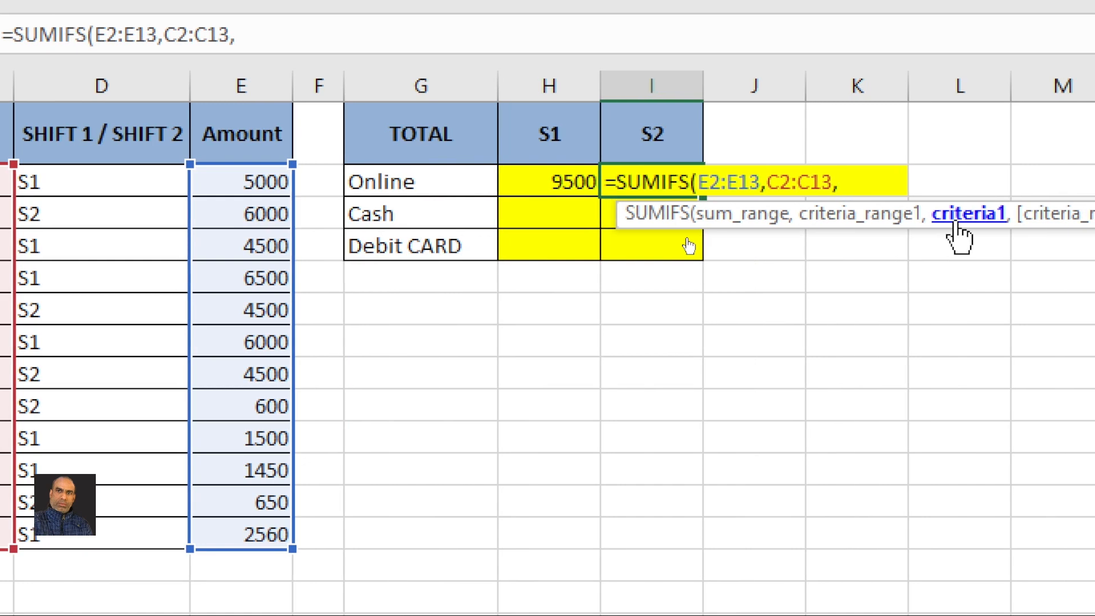
left_click(427, 183)
type(",")
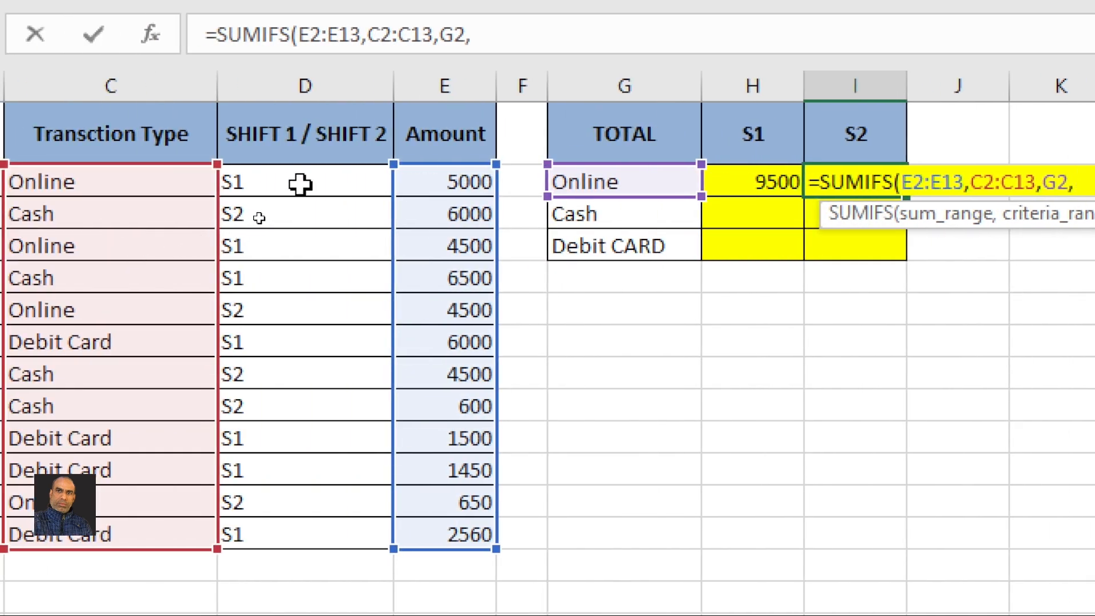
Add the second condition matching shifts D2:D13 to I1, and enter the SUMIFS formula in I2.
left_click_drag(300, 183, 314, 533)
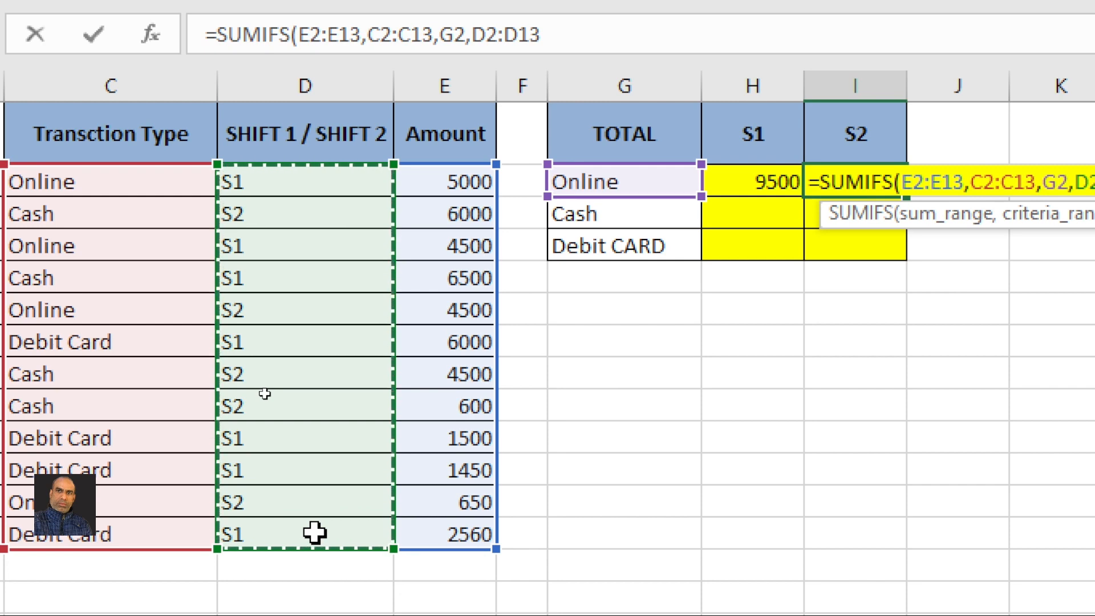
type(",")
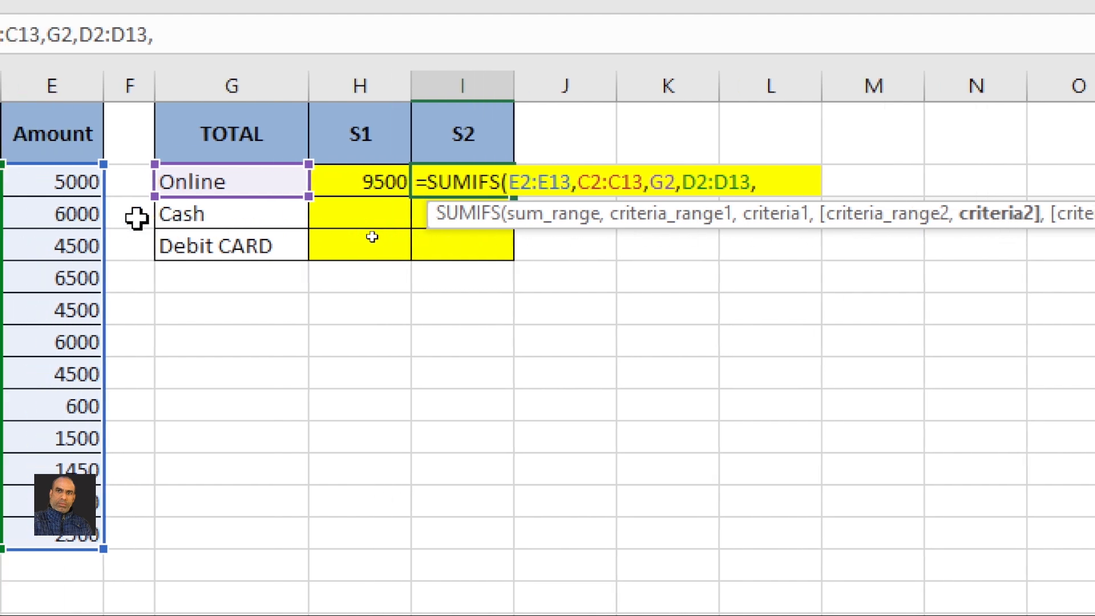
left_click(473, 135)
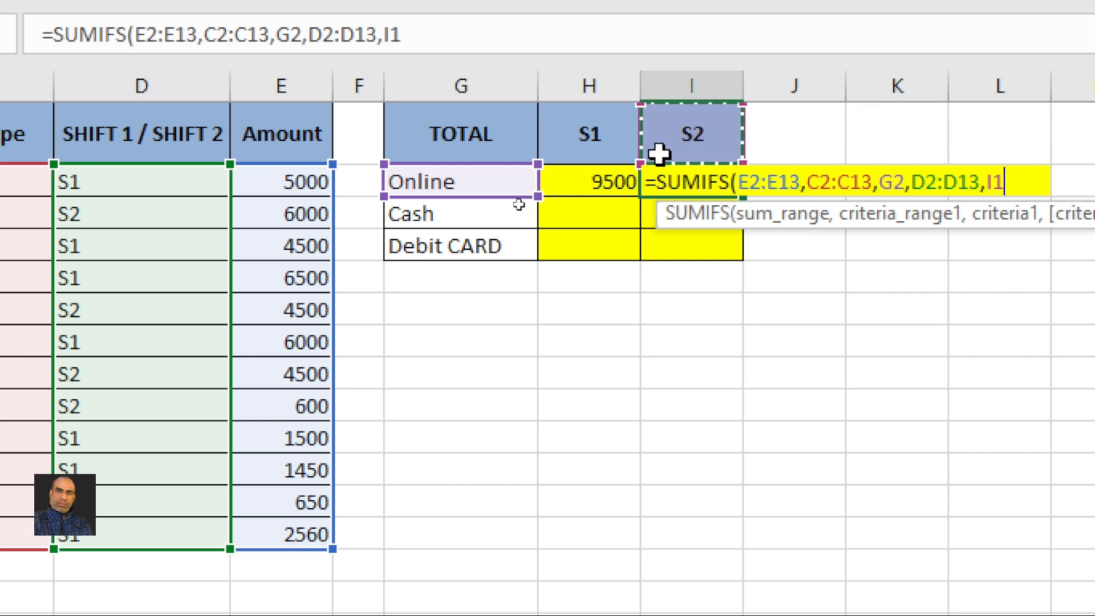
key("Return")
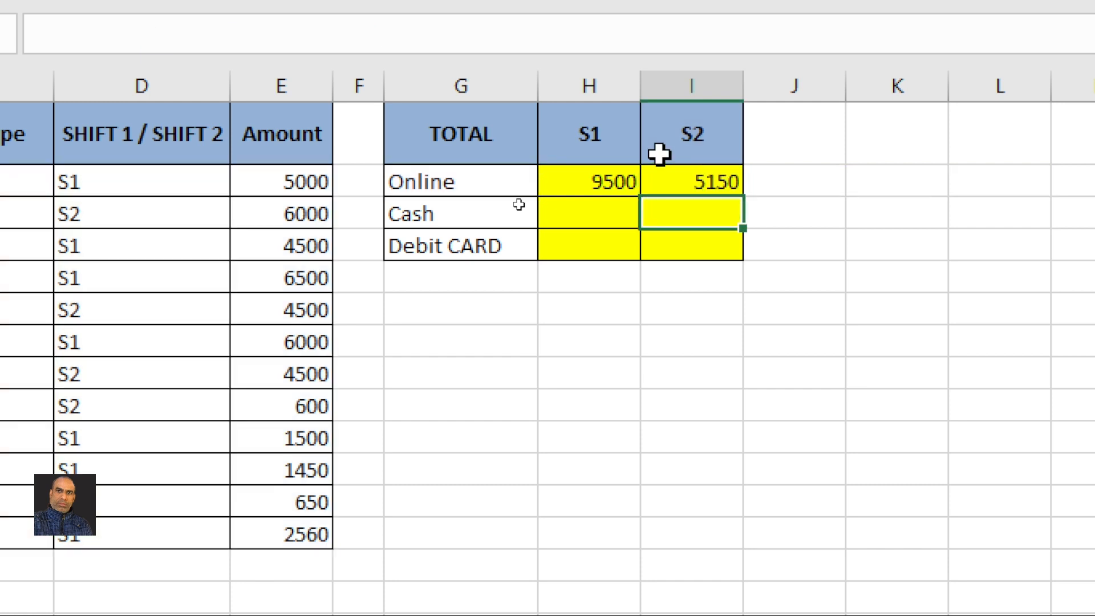
Review the I2 result against its Online and S2 labels, and look over the empty Cash and Debit CARD total cells.
left_click(691, 179)
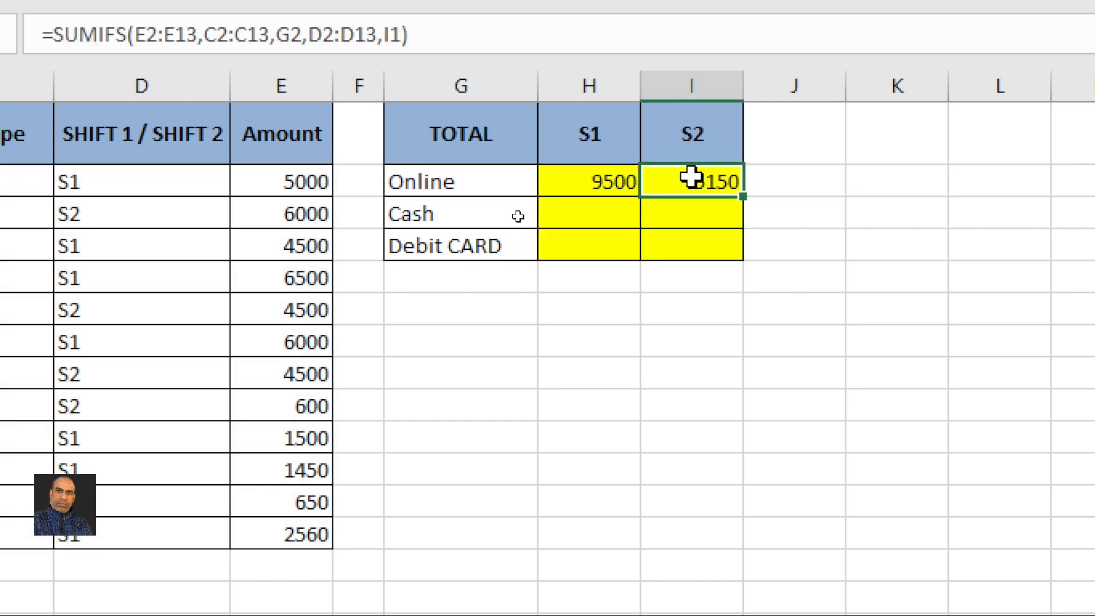
left_click(484, 191)
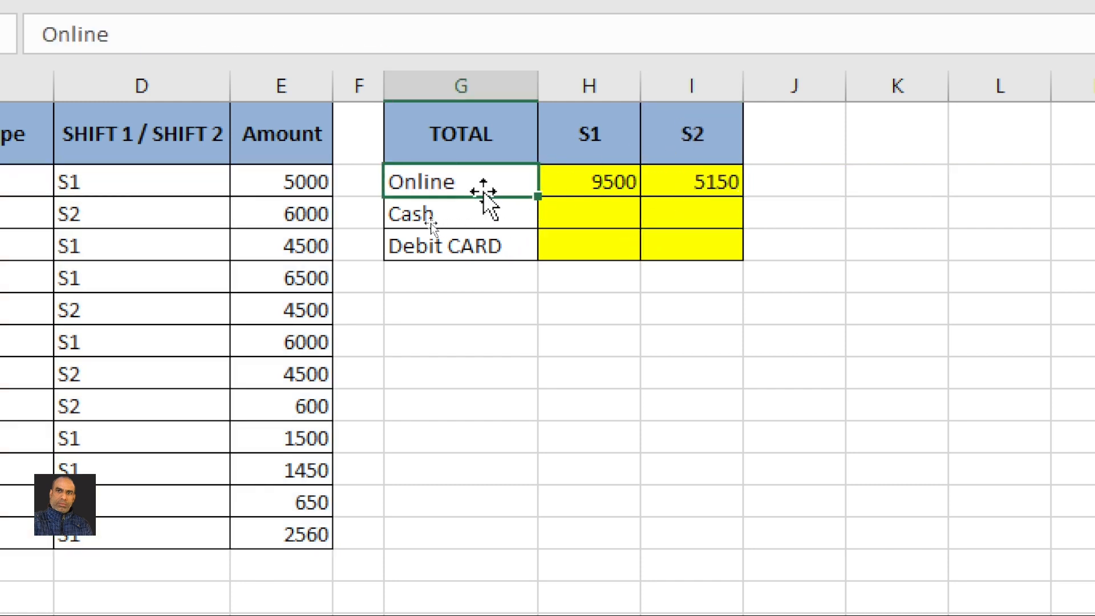
left_click(662, 138)
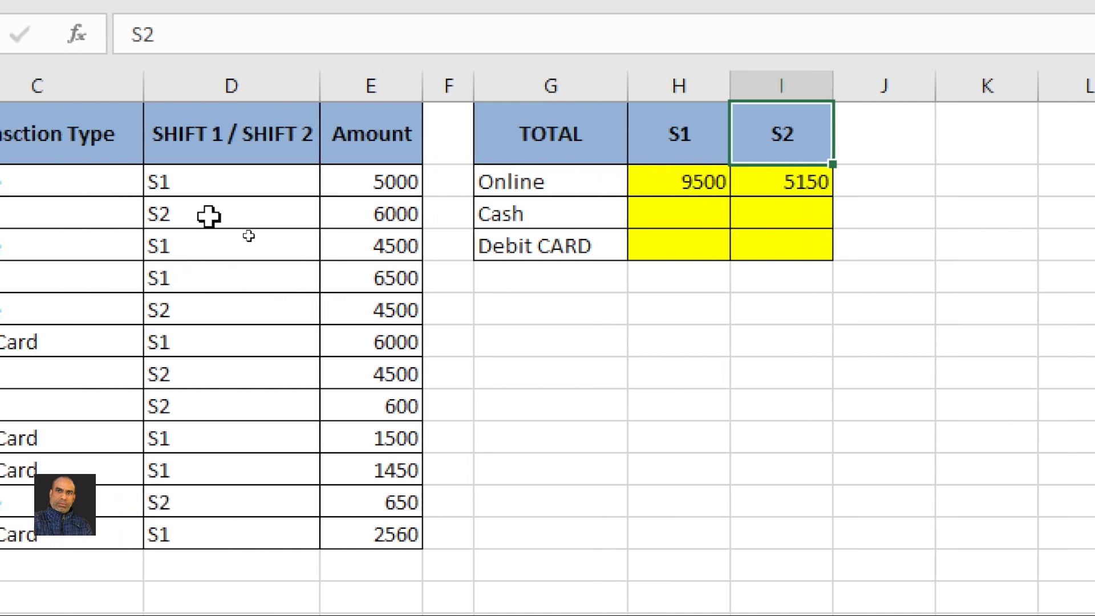
left_click(208, 216)
left_click(758, 178)
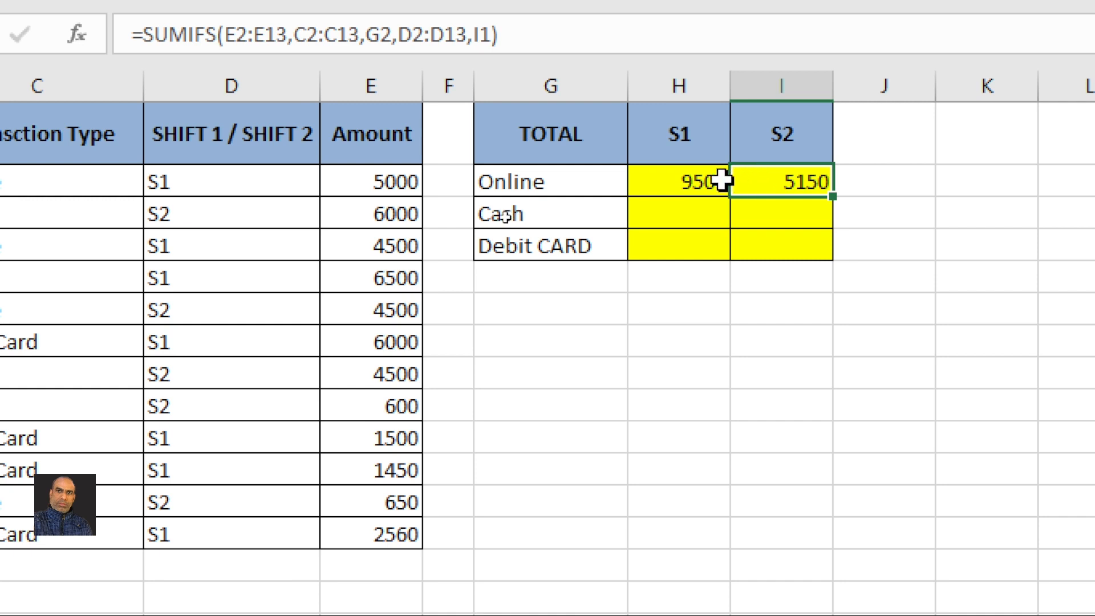
left_click(670, 212)
left_click(795, 202)
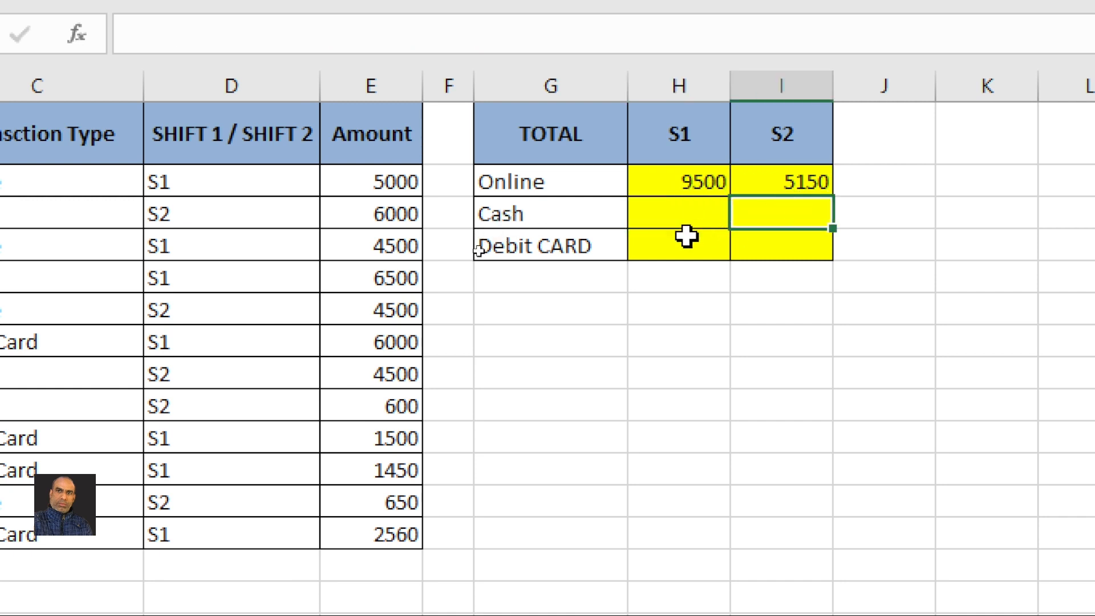
left_click(667, 244)
left_click(785, 239)
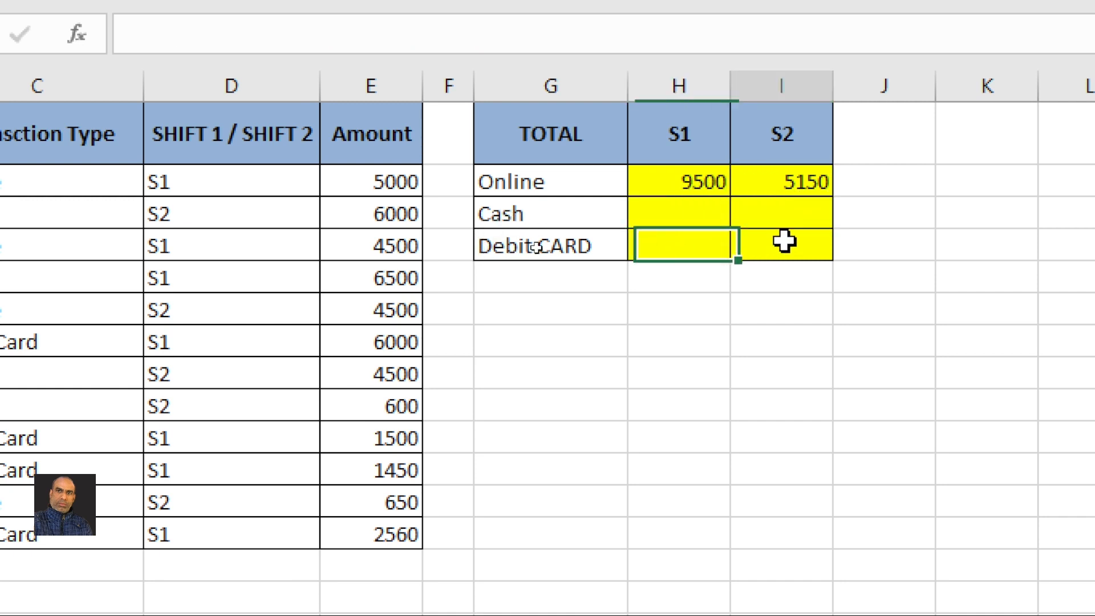
In H2's SUMIFS formula, lock the sum range as $E$2:E$13 and the first criteria range as C$2:C$13.
left_click(694, 182)
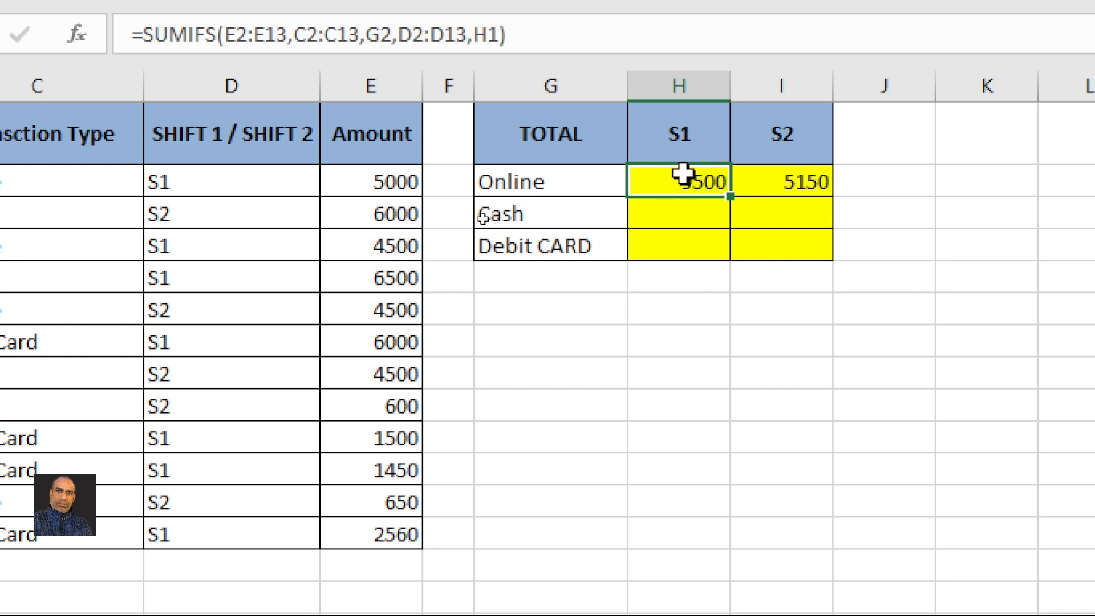
double_click(677, 182)
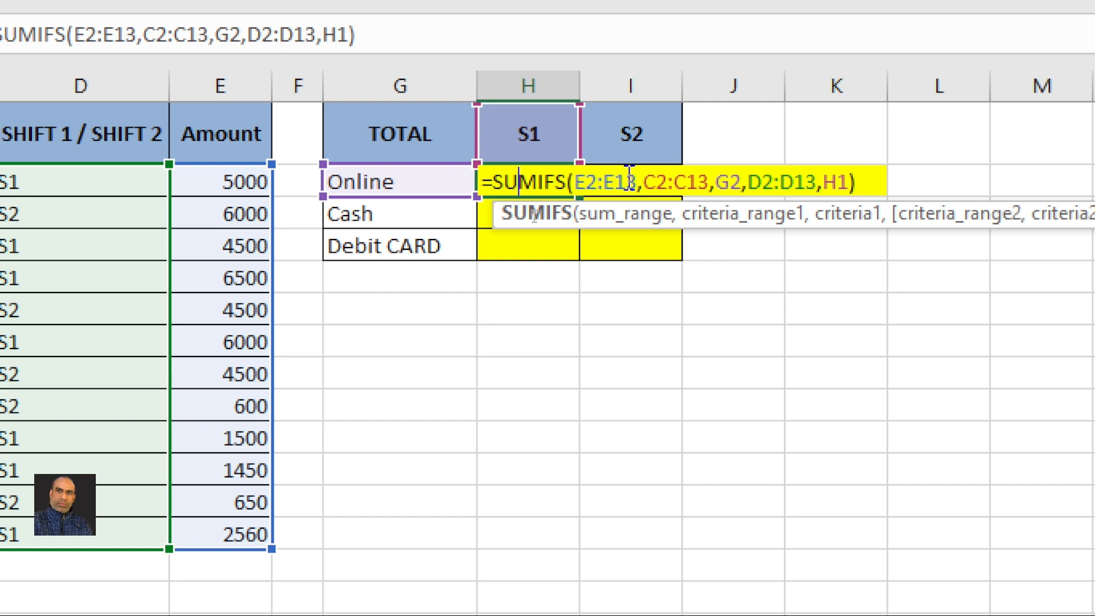
left_click_drag(637, 184, 576, 189)
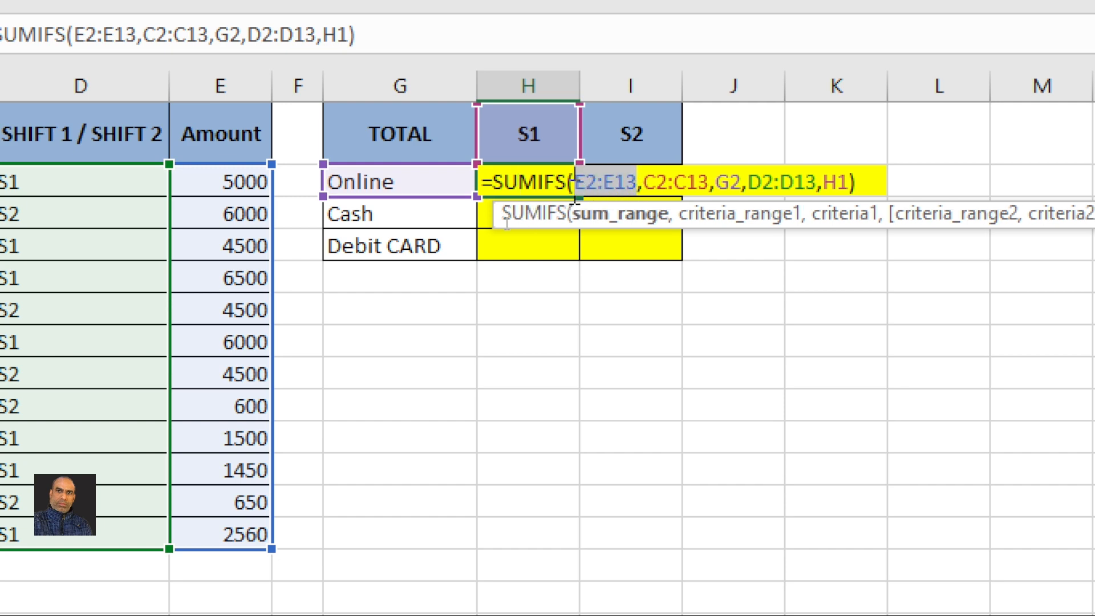
key("F4")
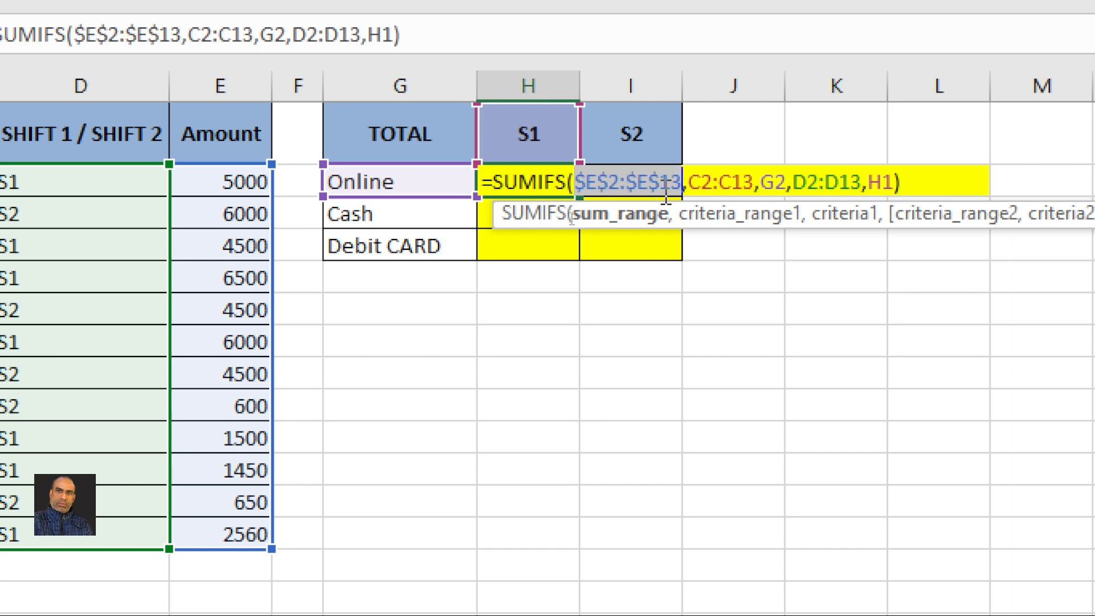
left_click(707, 186)
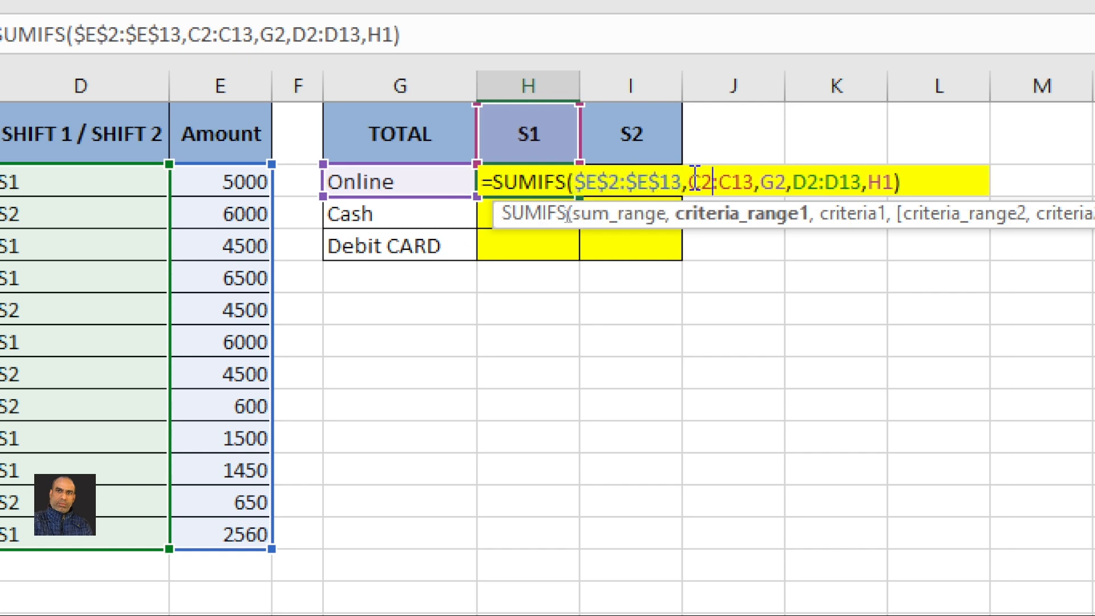
left_click_drag(689, 176, 754, 177)
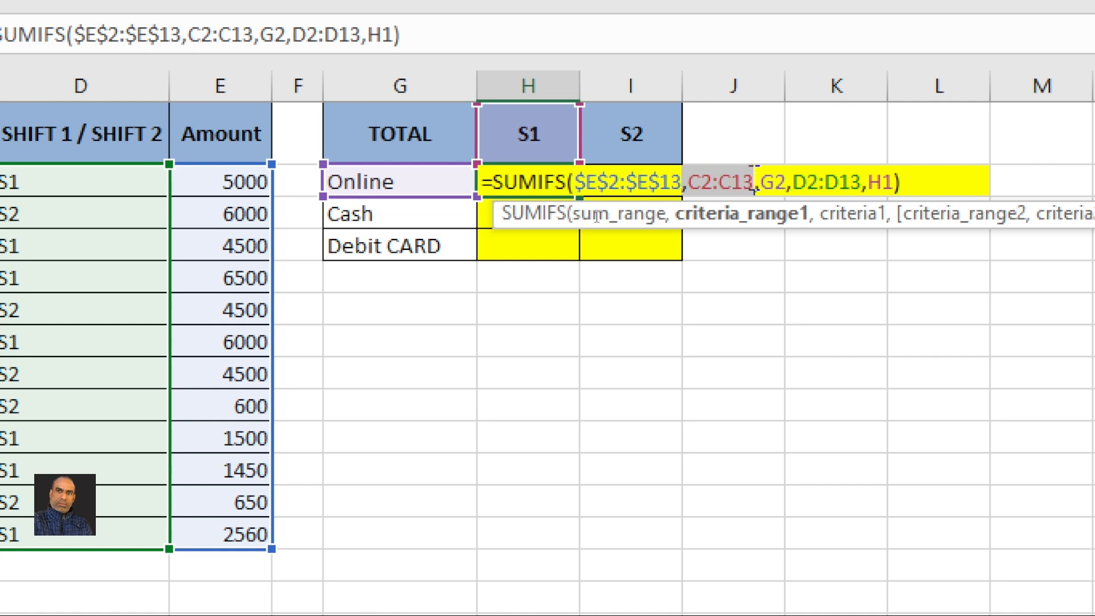
key("F4")
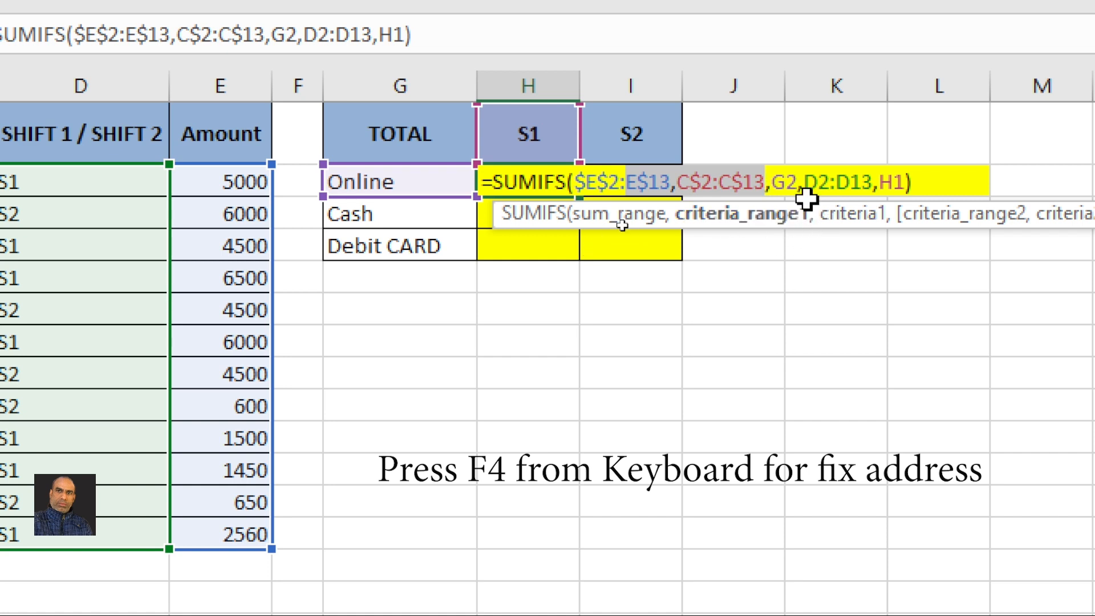
Make the shift range $D$2:$D$13 and its criterion $H$1 absolute in H2's SUMIFS formula.
left_click(788, 174)
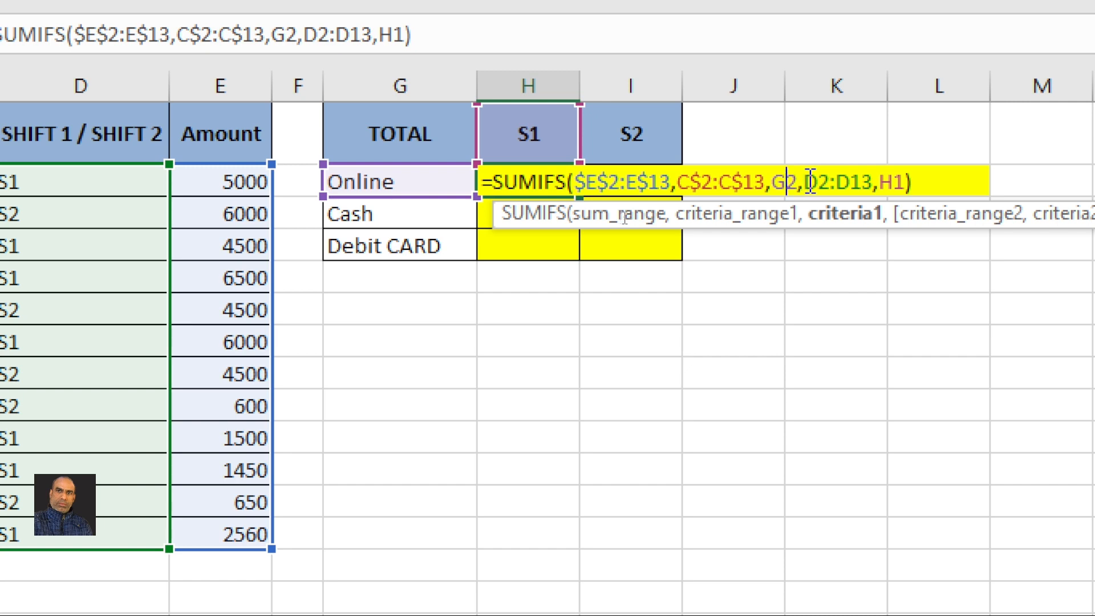
left_click_drag(810, 182, 824, 183)
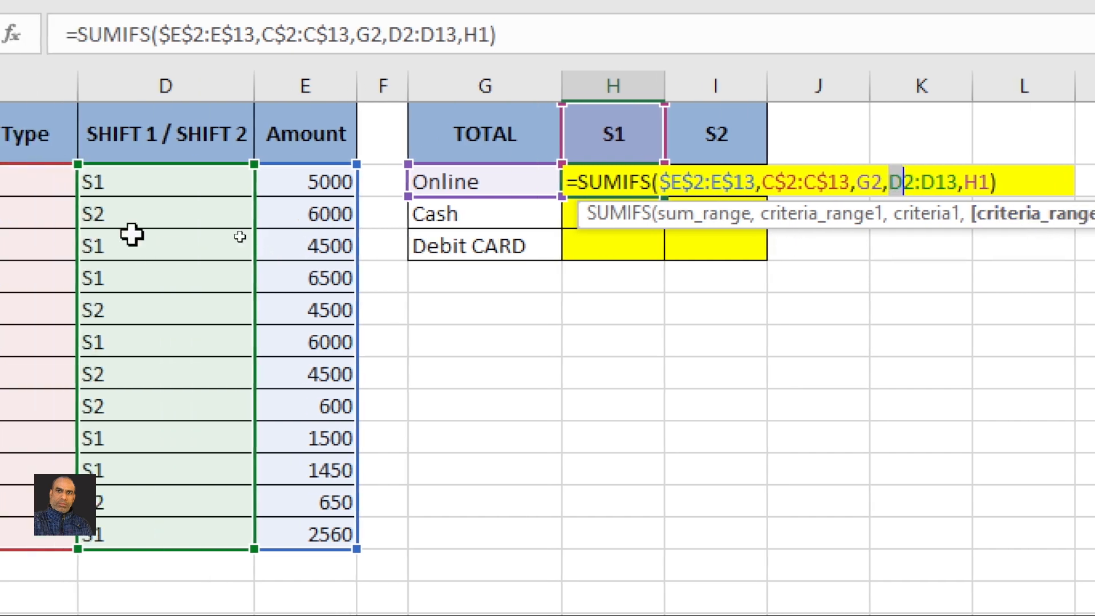
left_click(905, 183)
left_click_drag(907, 183, 972, 181)
key("F4")
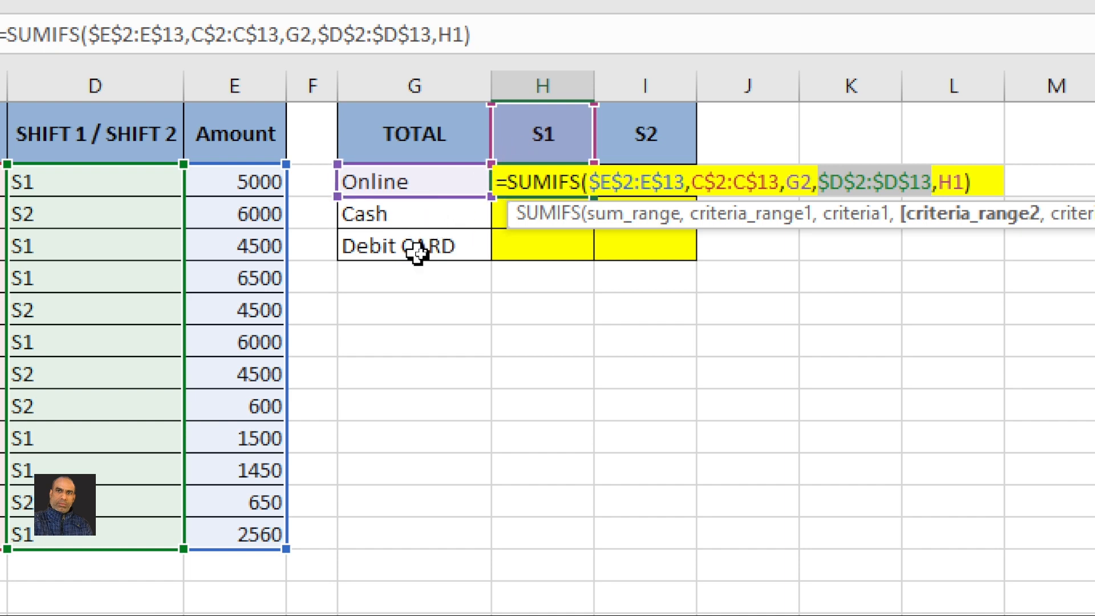
left_click(953, 182)
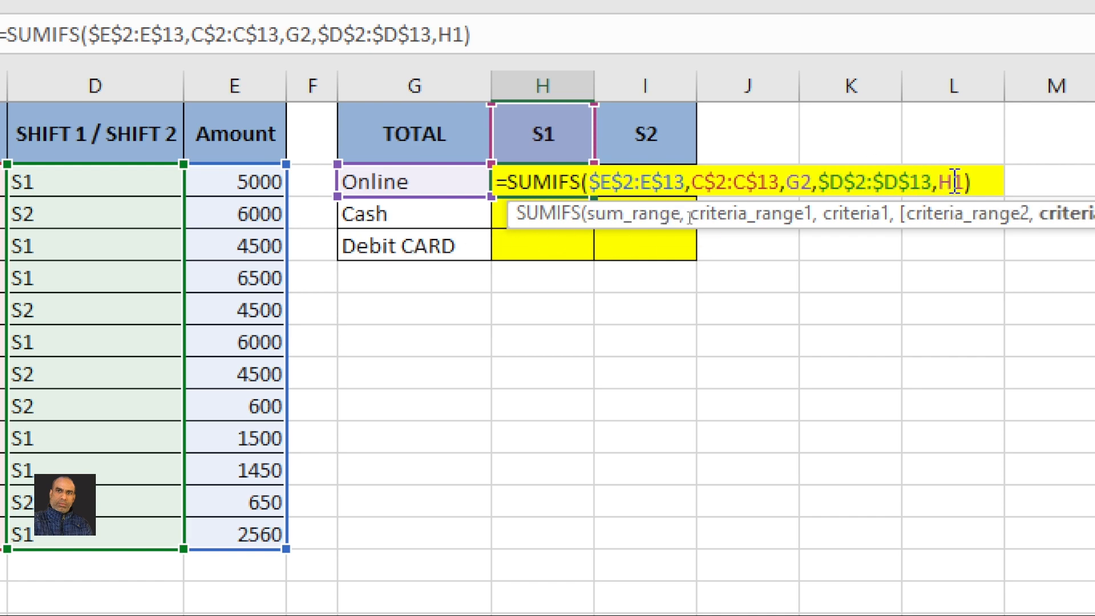
key("F4")
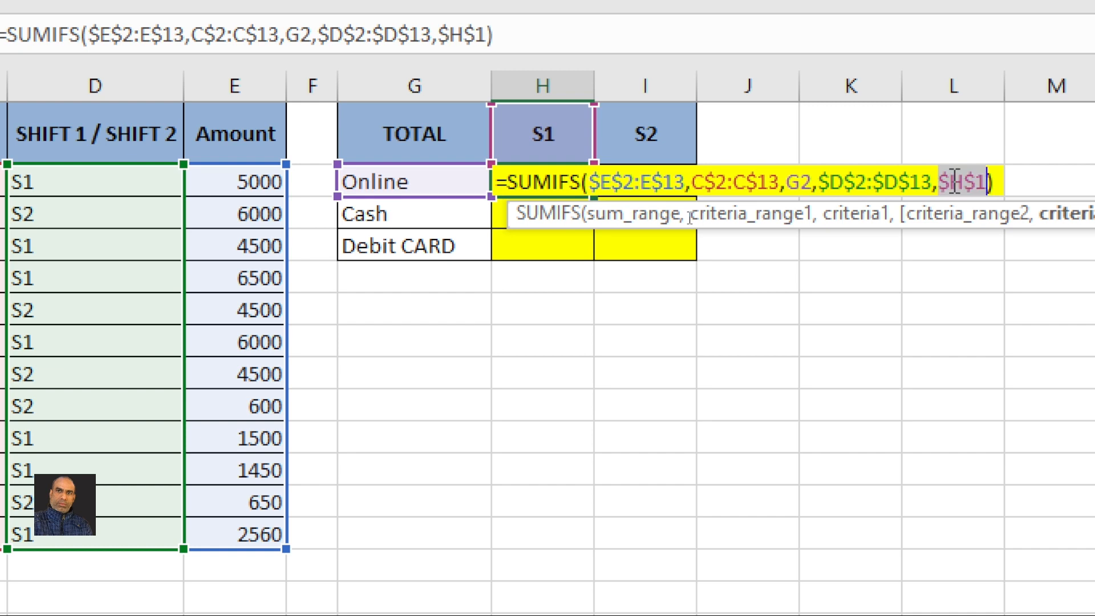
Enter the SUMIFS formula in H2 and fill it down through H4 for Cash and Debit CARD.
key("Return")
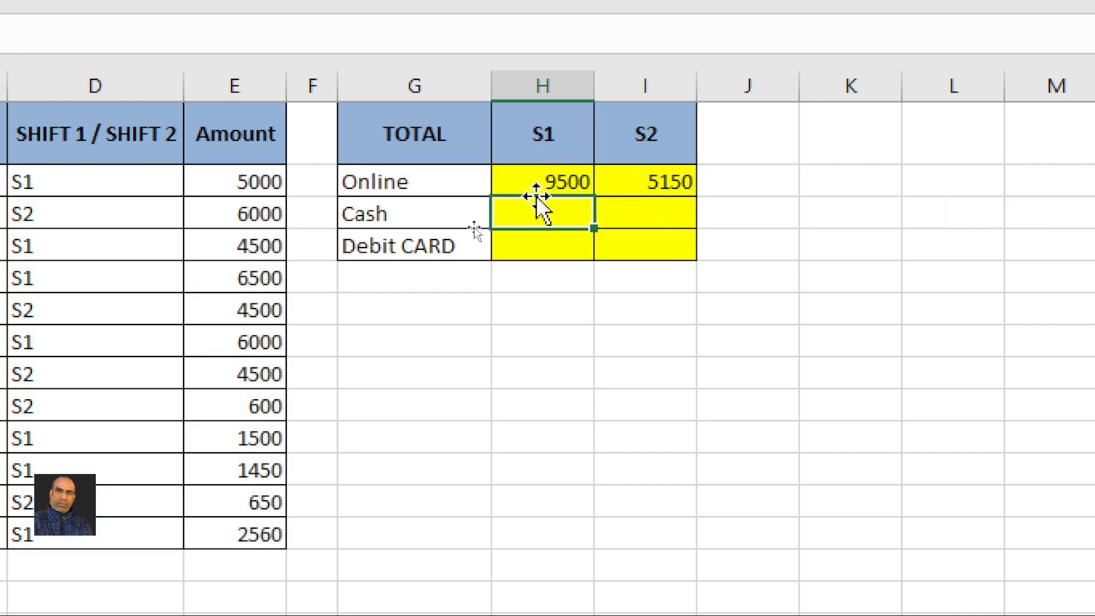
left_click(541, 181)
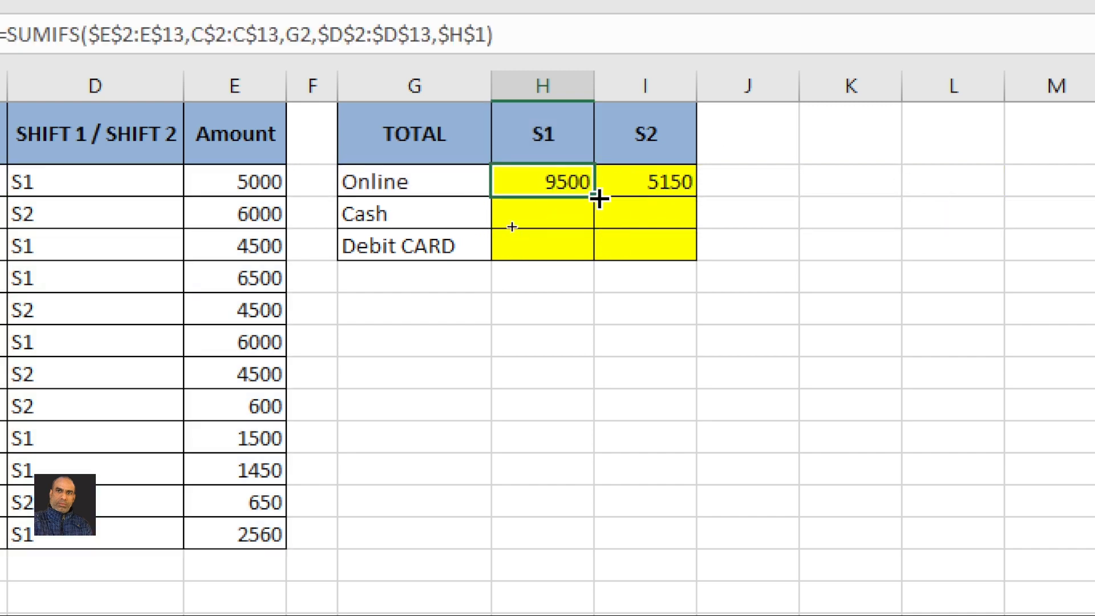
left_click_drag(598, 197, 594, 288)
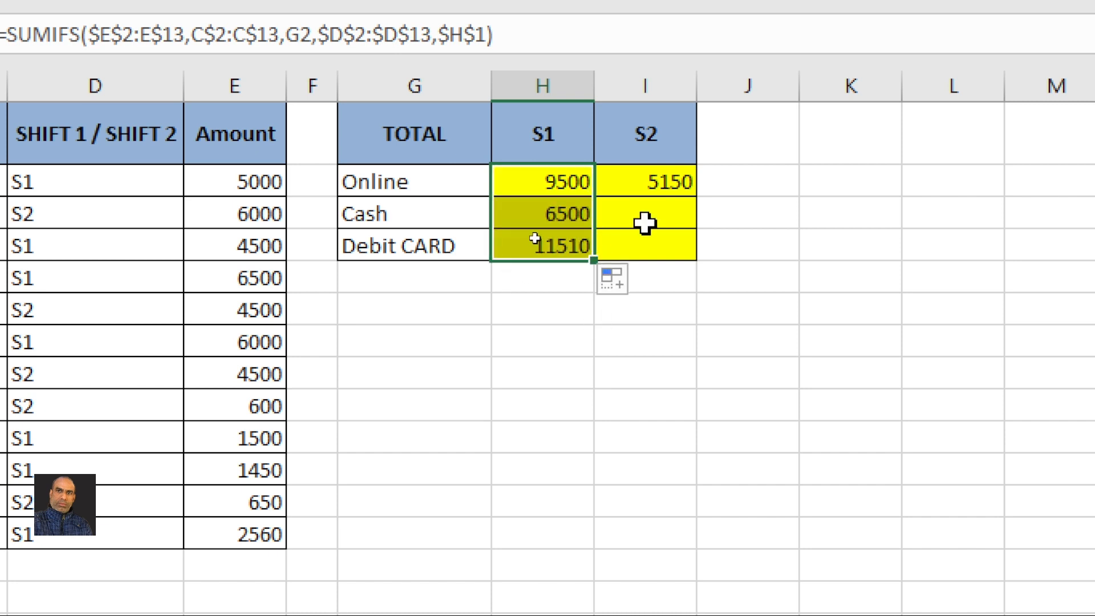
In I2's SUMIFS formula, make the sum range $E$2:$E$13 and the first criteria range $C$2:$C$13 absolute.
double_click(662, 183)
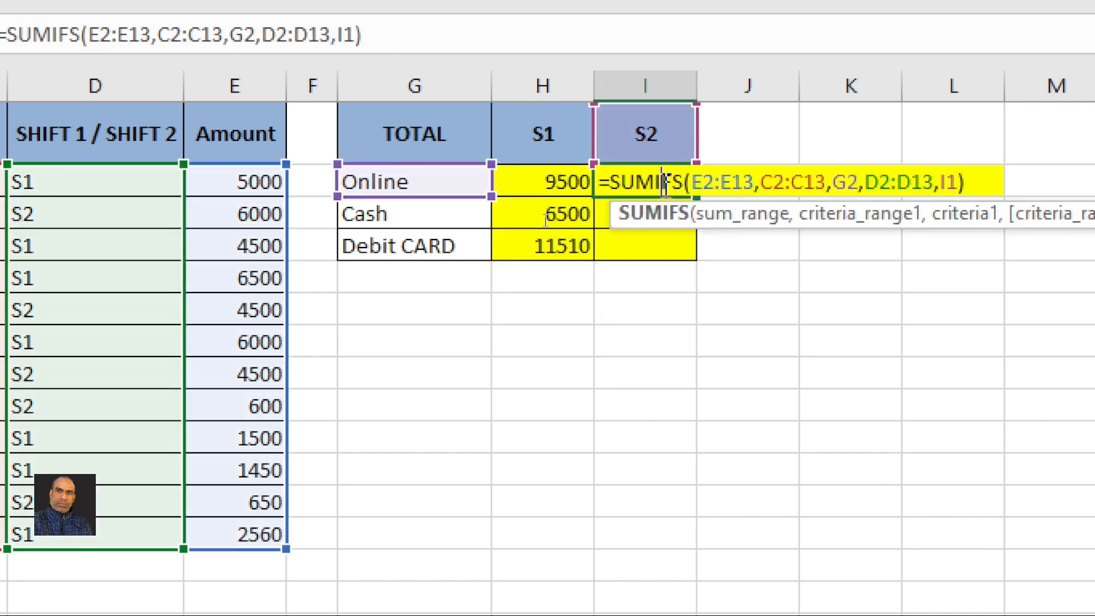
left_click(703, 184)
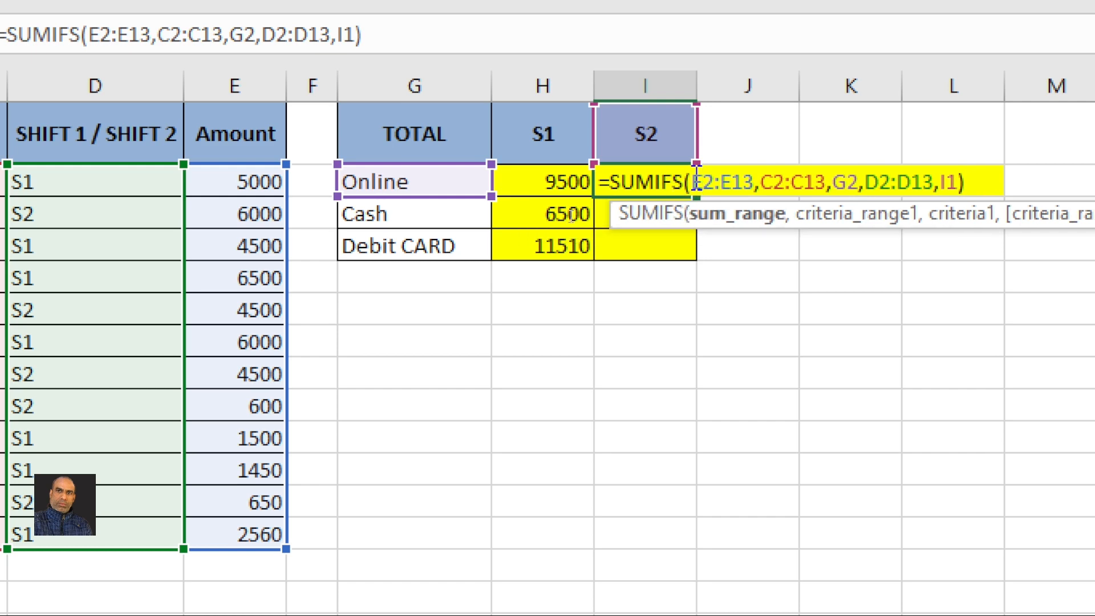
left_click_drag(695, 182, 754, 183)
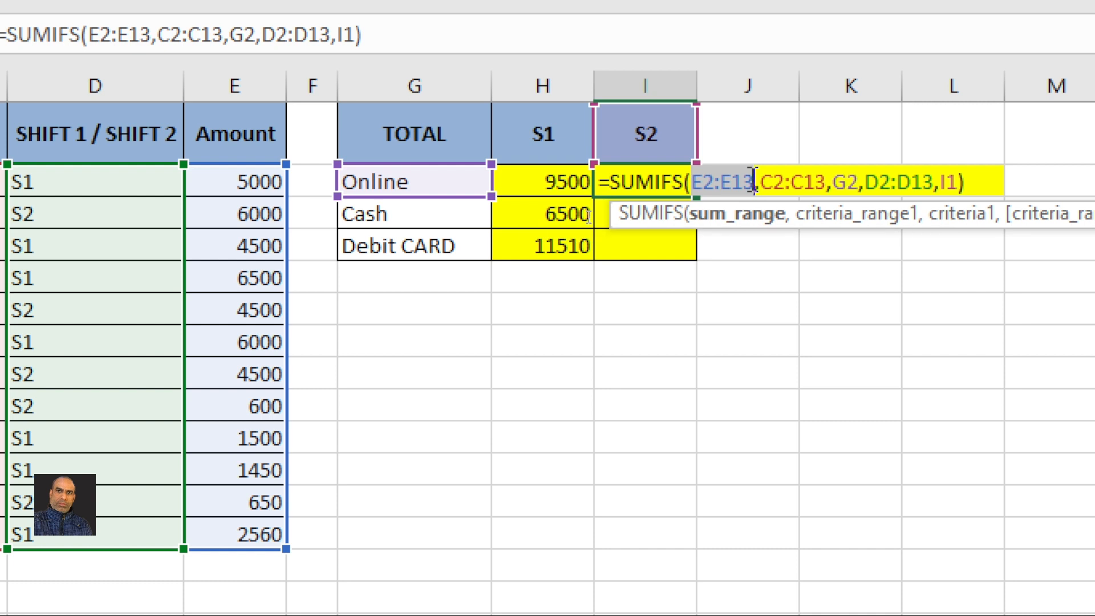
key("F4")
left_click(813, 183)
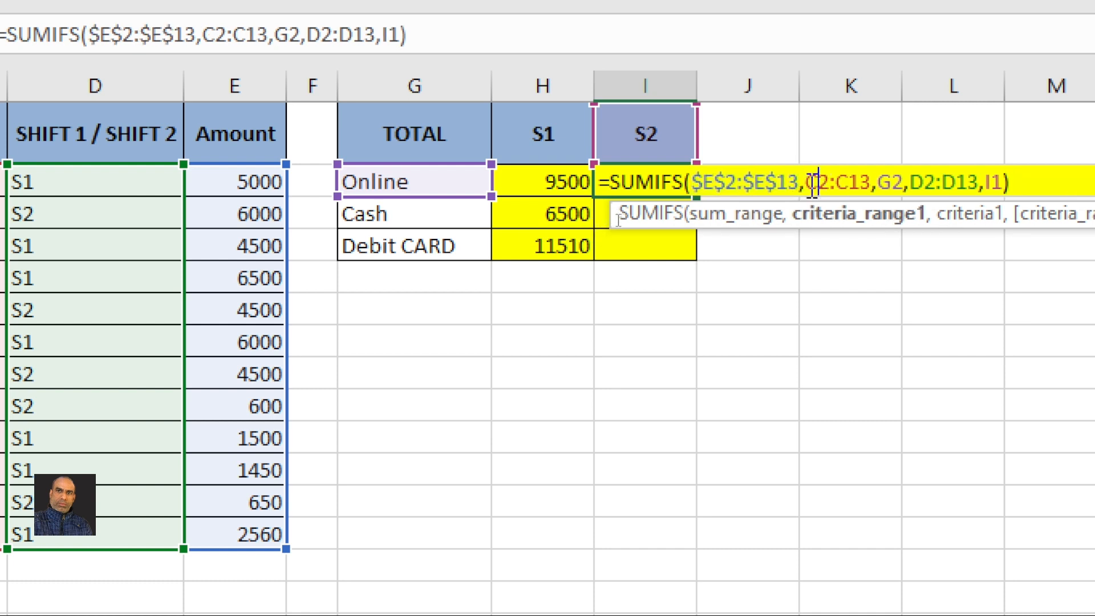
left_click_drag(809, 181, 871, 181)
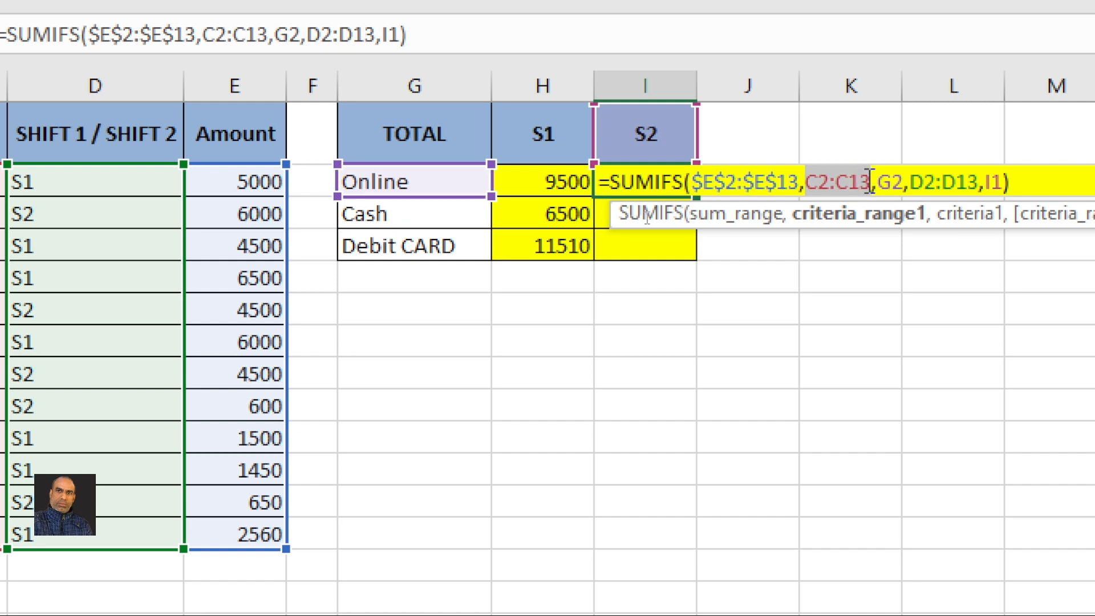
key("F4")
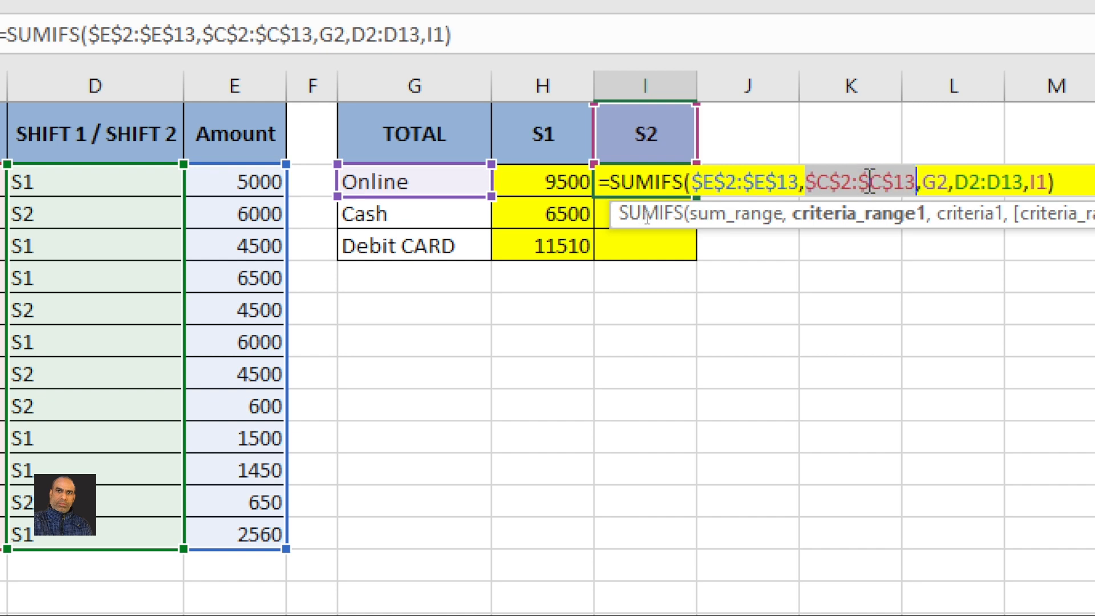
Make $G$2, $D$2:$D$13 and $I$1 absolute in I2's SUMIFS formula, and fill it down through I4.
left_click(937, 181)
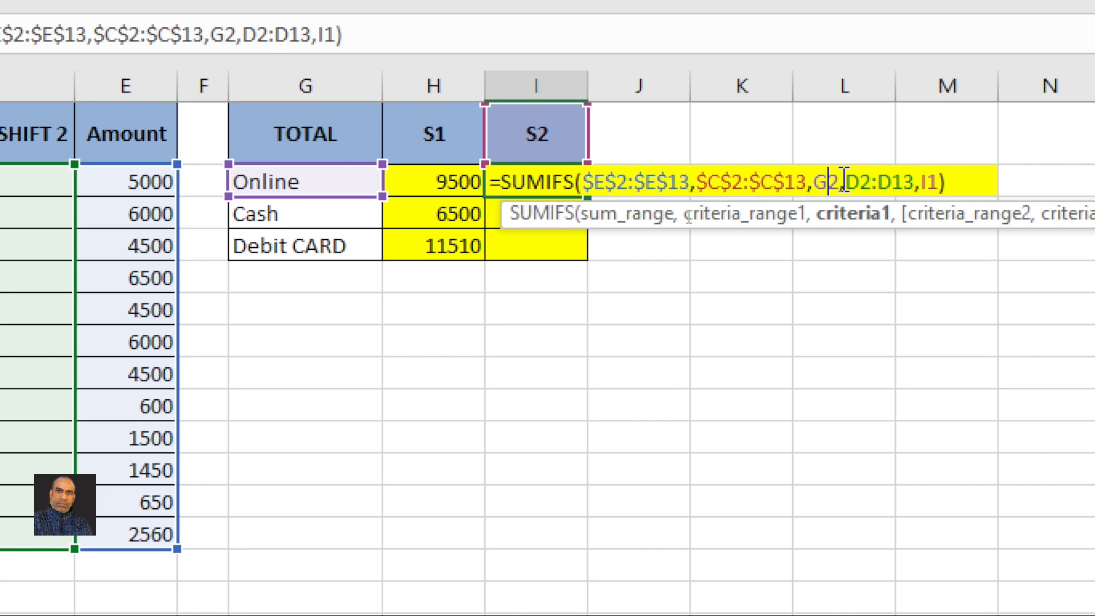
left_click_drag(844, 181, 918, 182)
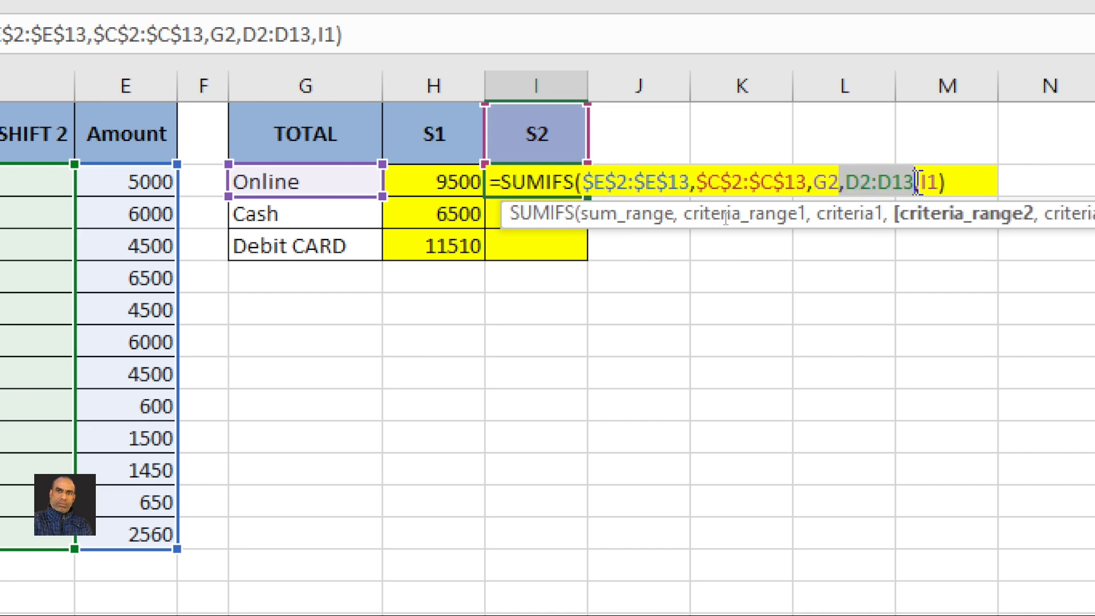
key("F4")
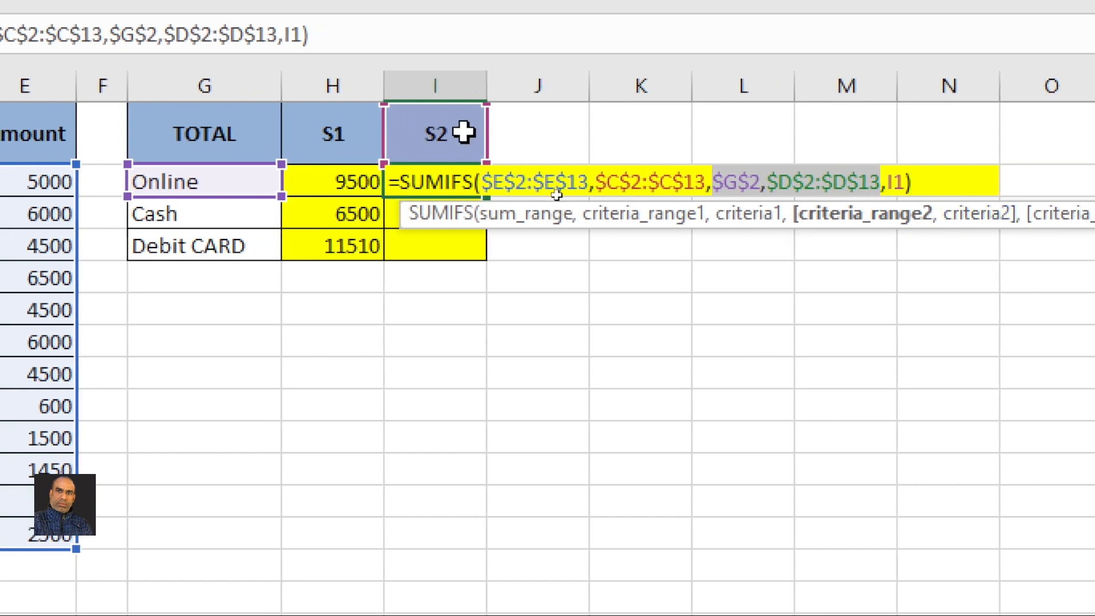
left_click(883, 181)
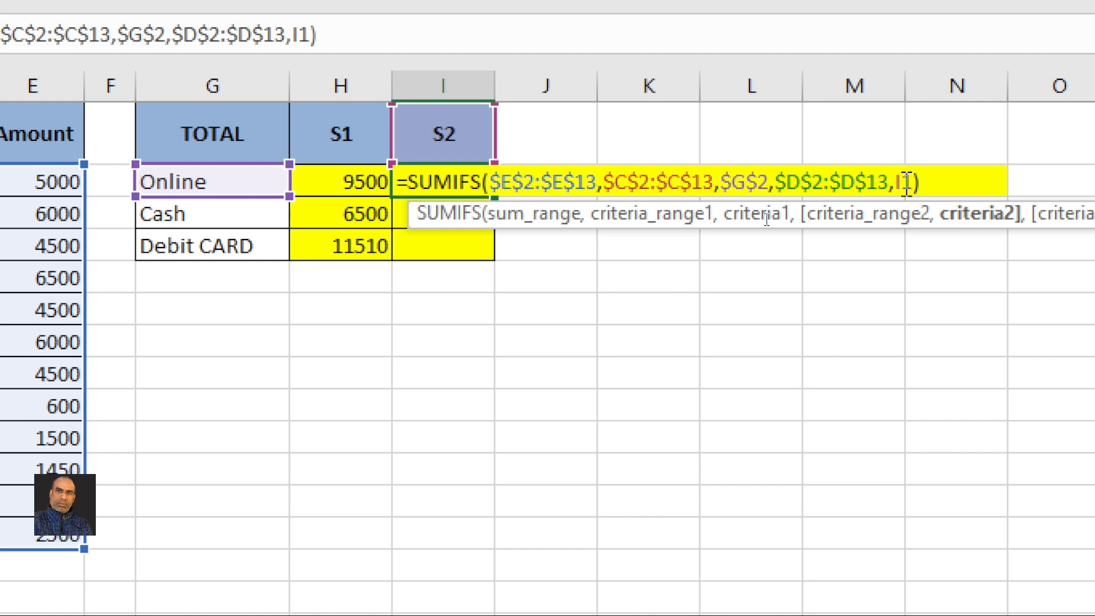
key("F4")
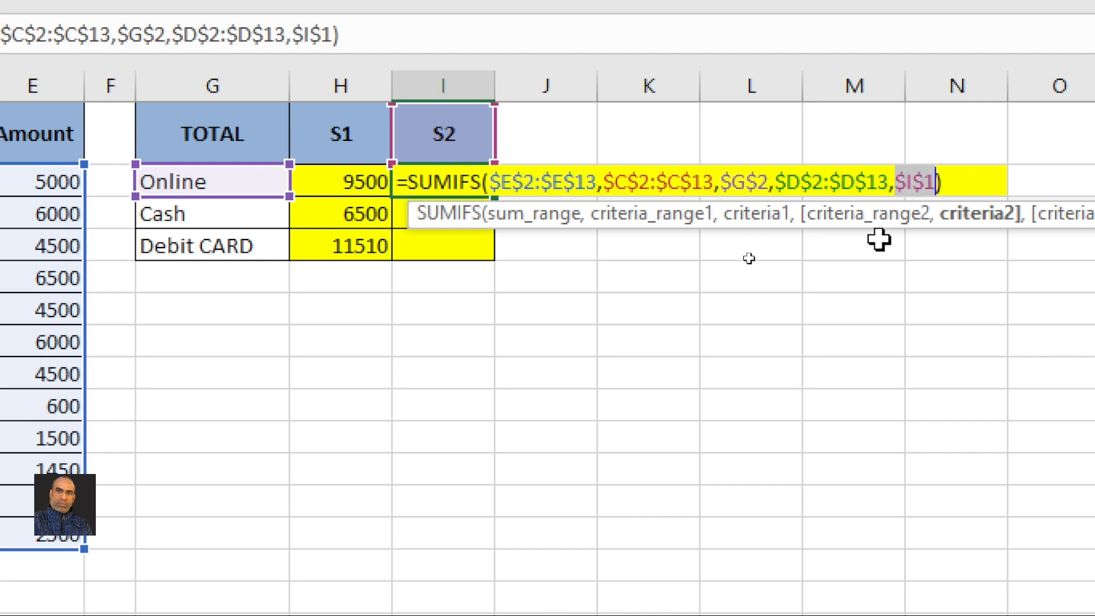
key("Return")
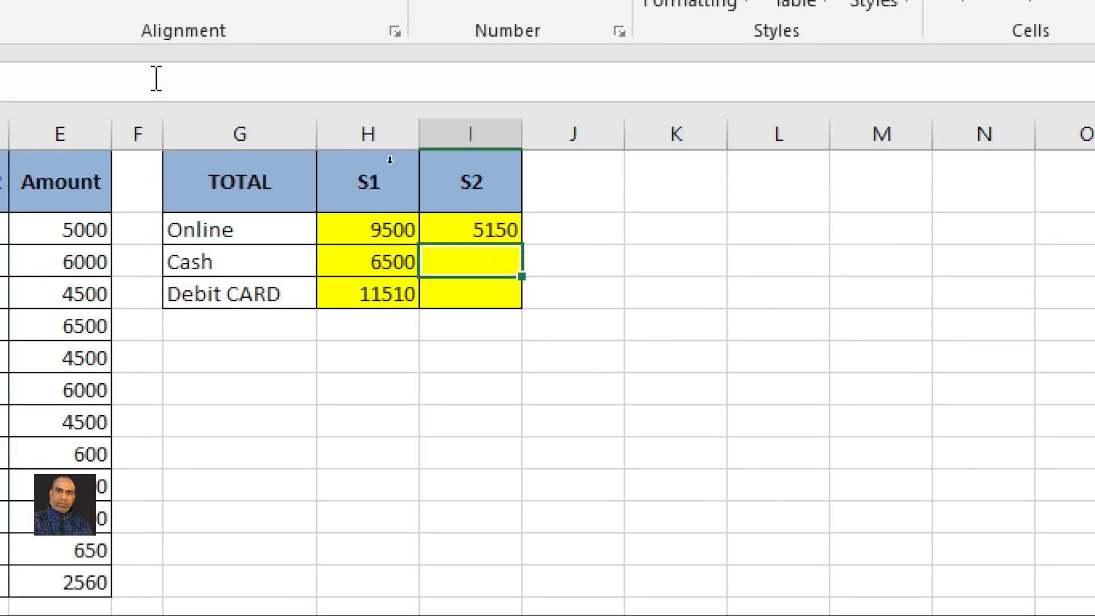
left_click(455, 228)
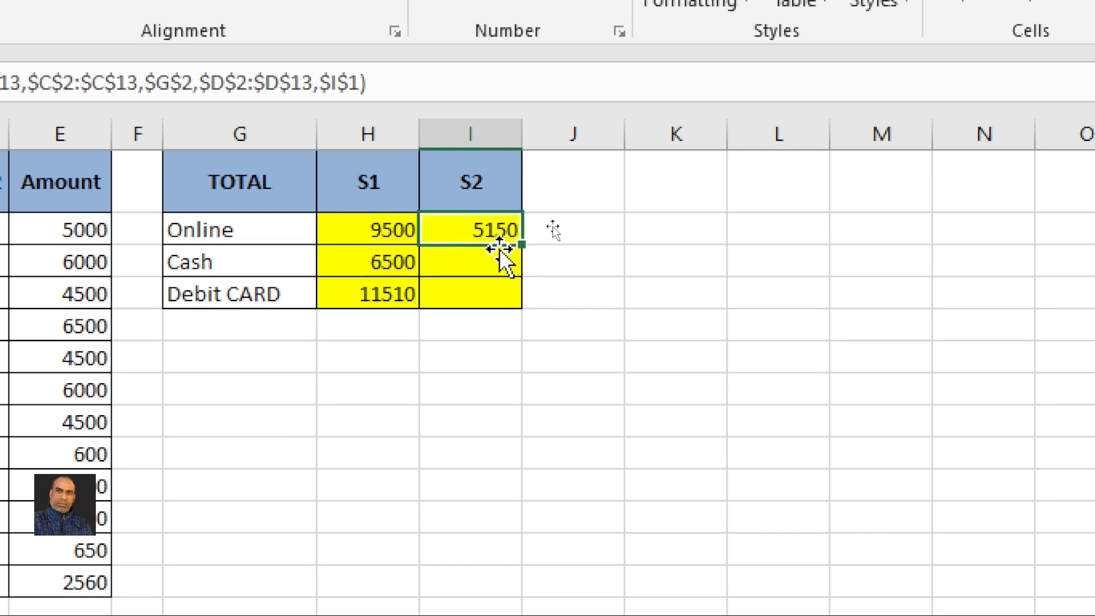
left_click_drag(523, 245, 519, 307)
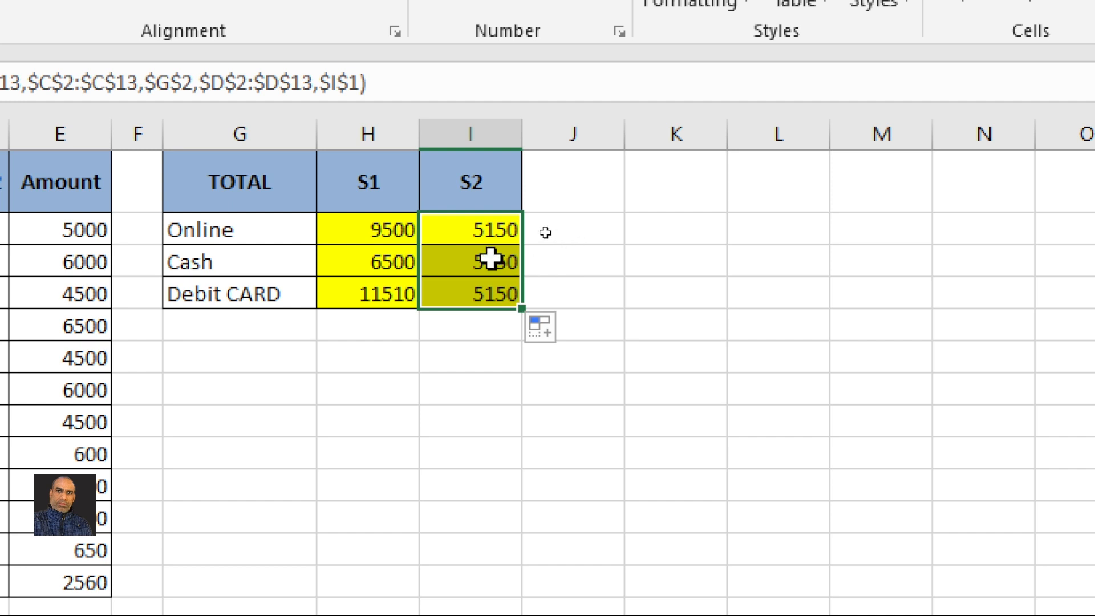
Change the payment type criterion in I2's SUMIFS formula to relative G2, and refill the formula down through I4.
double_click(496, 229)
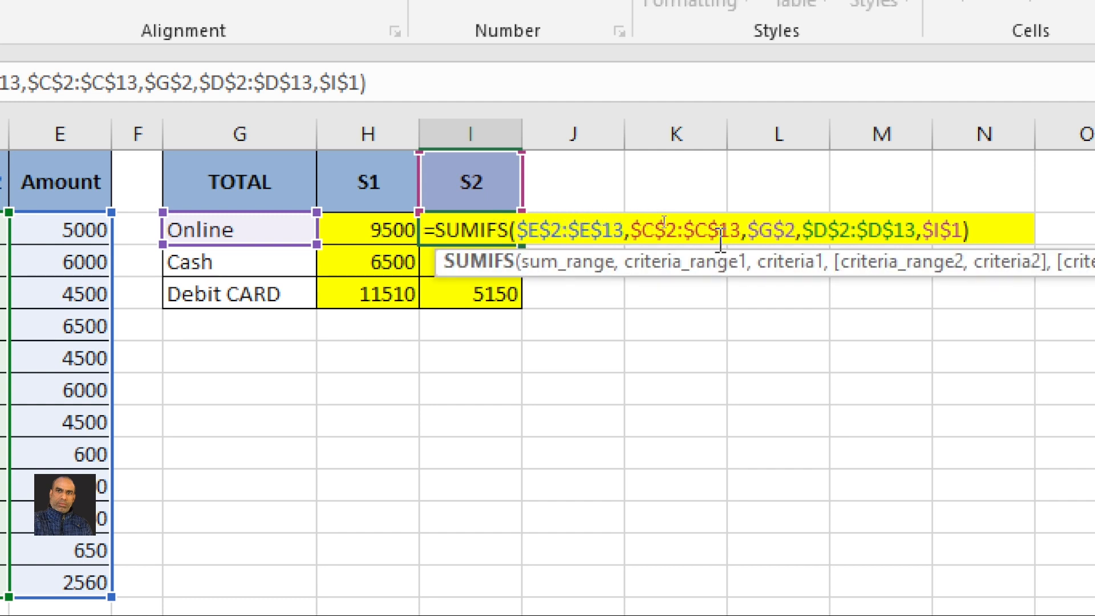
left_click(775, 228)
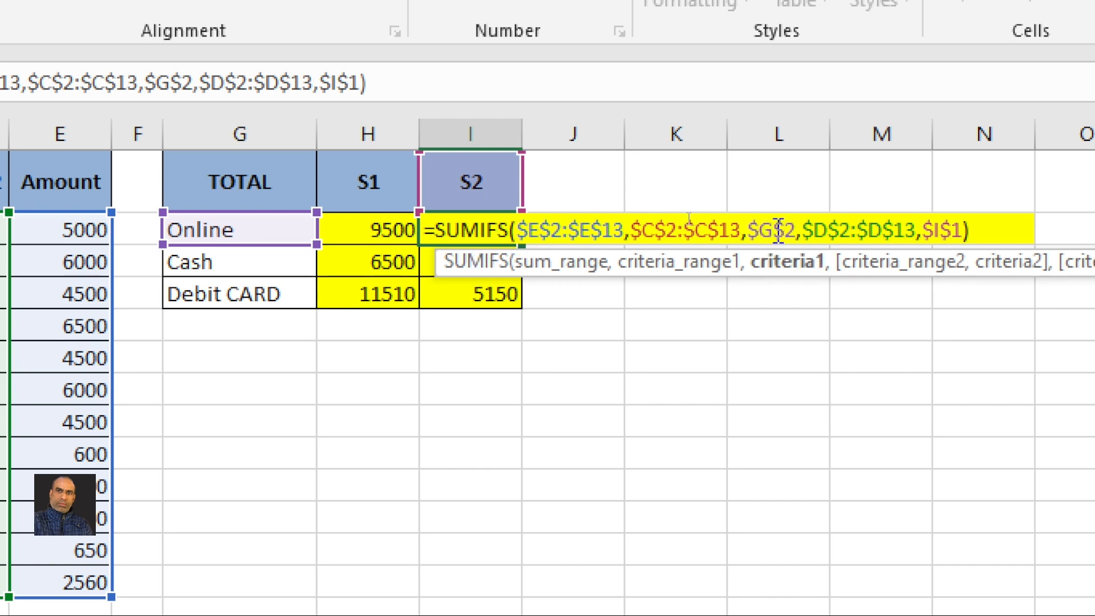
left_click_drag(794, 230, 752, 229)
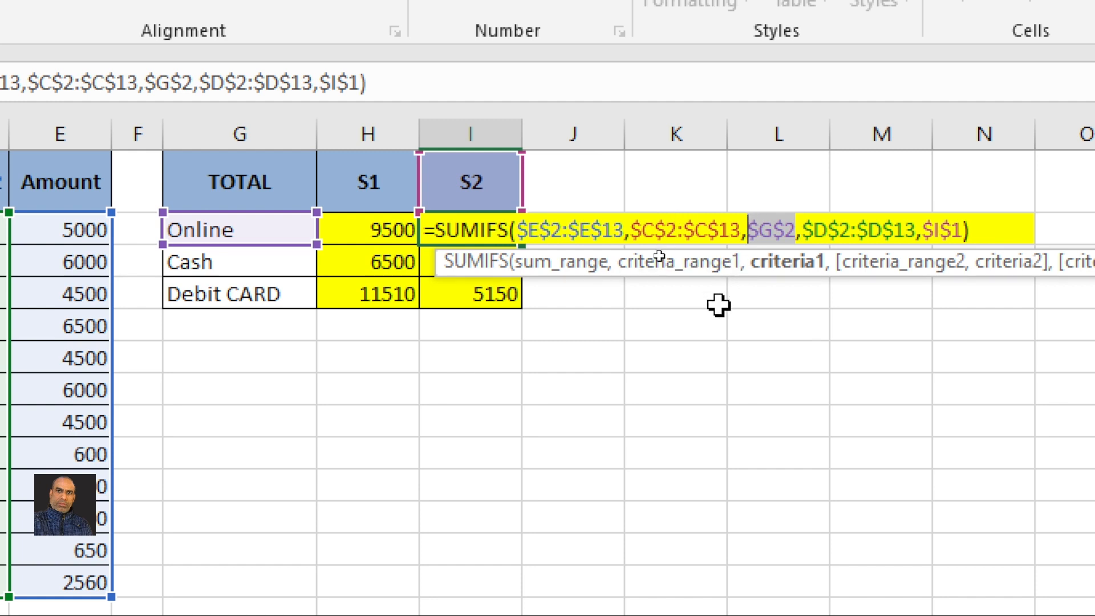
key("F4")
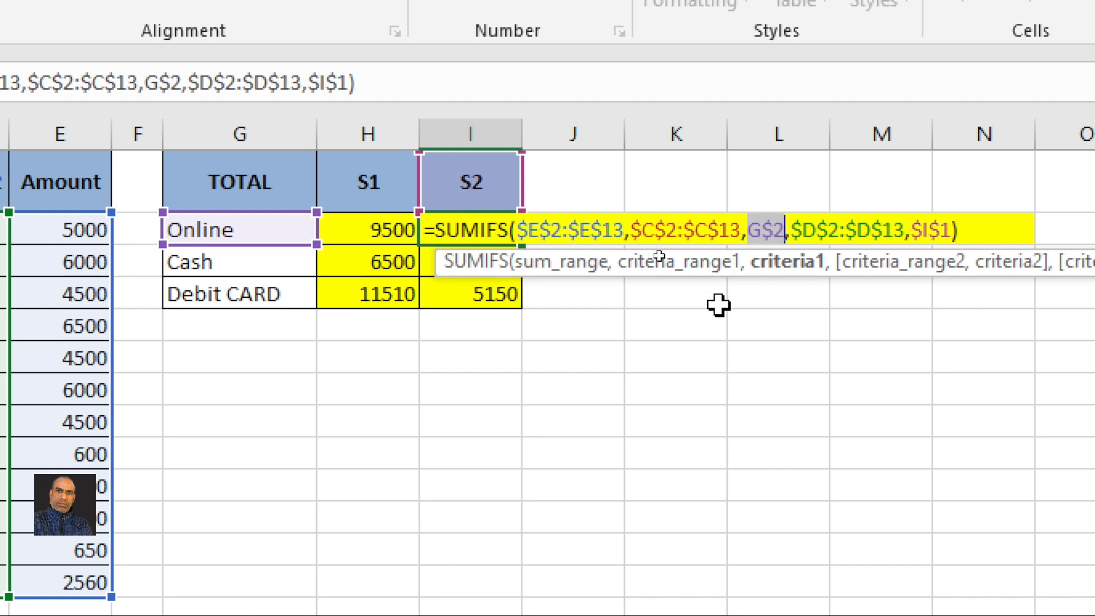
key("F4")
key("F4")
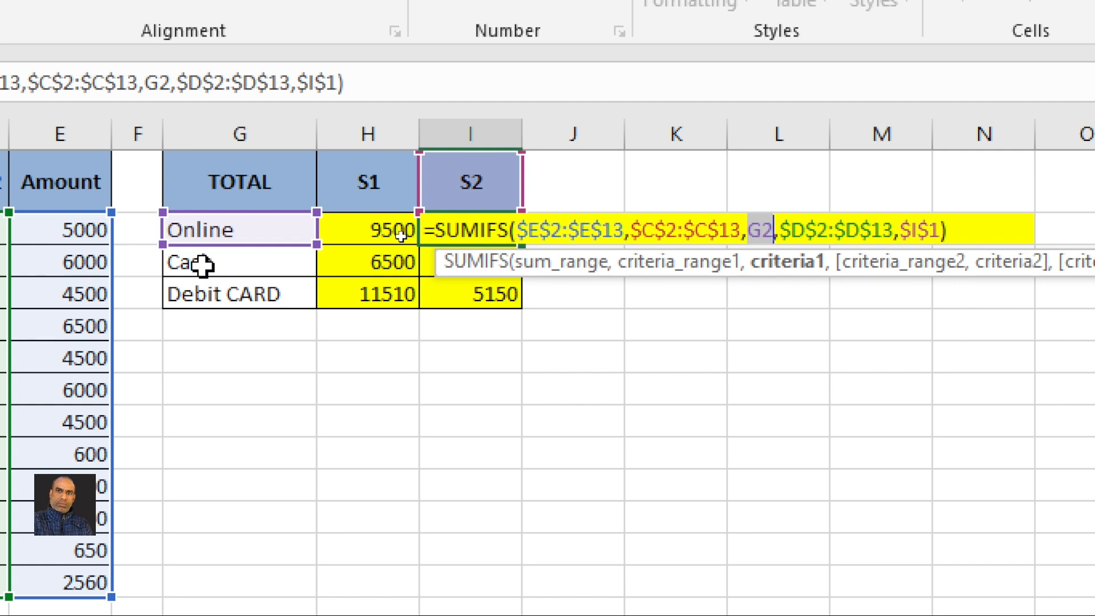
key("Return")
left_click(502, 228)
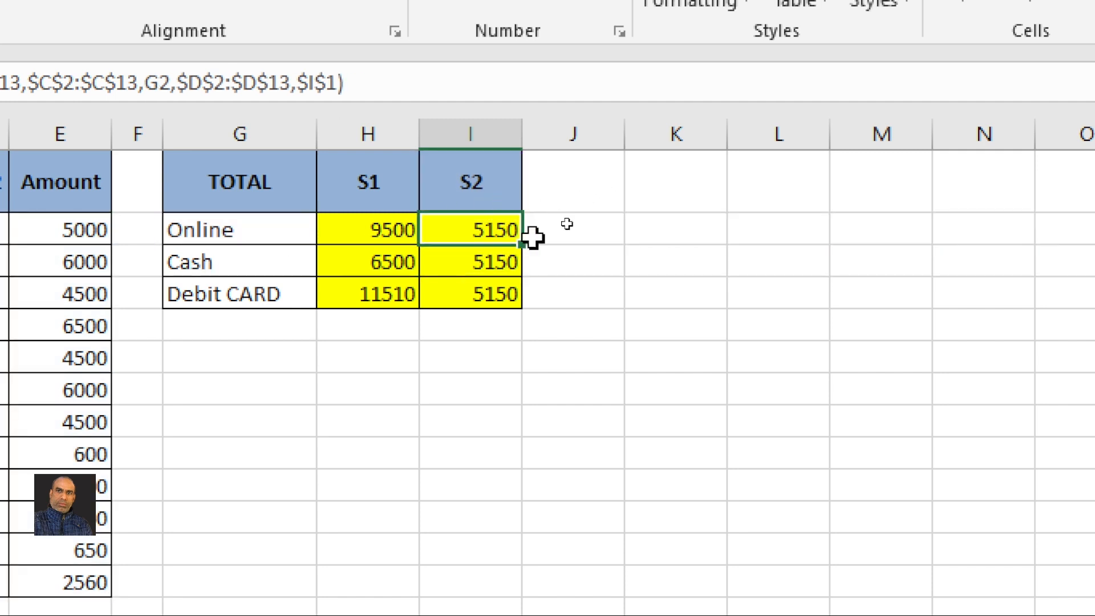
left_click_drag(523, 244, 524, 294)
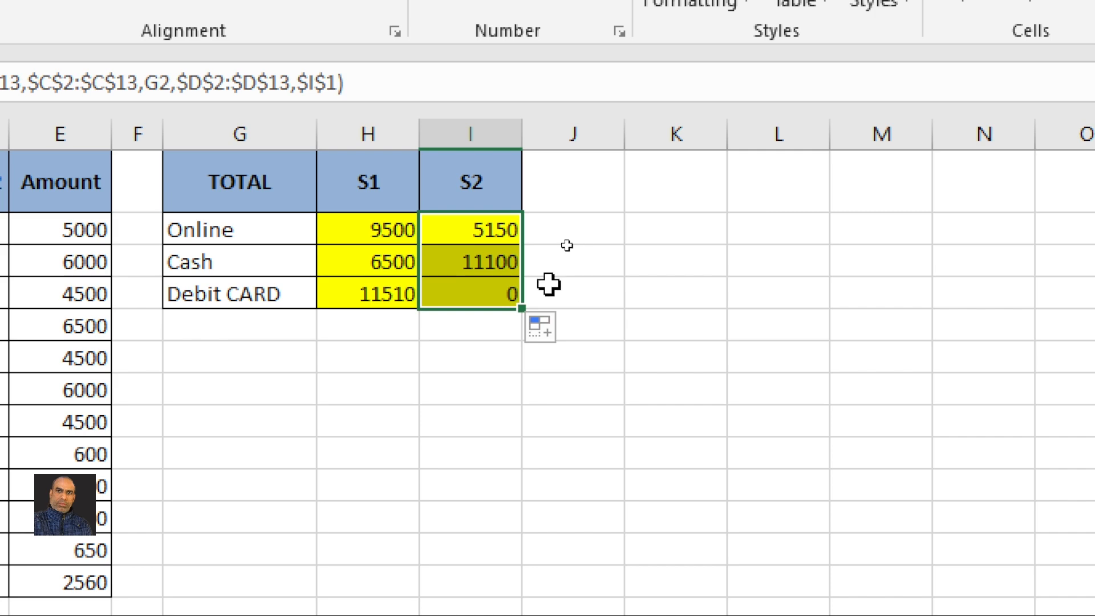
Check the Debit CARD total for S2 against the Debit Card rows and their shifts in the transaction table.
left_click(504, 291)
left_click(255, 297)
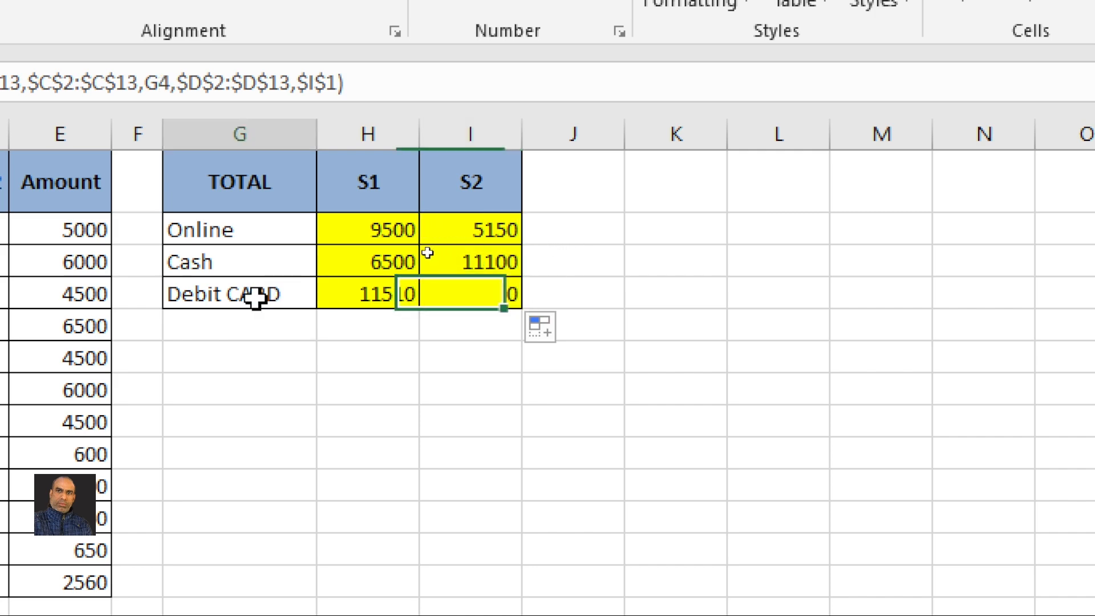
left_click(466, 186)
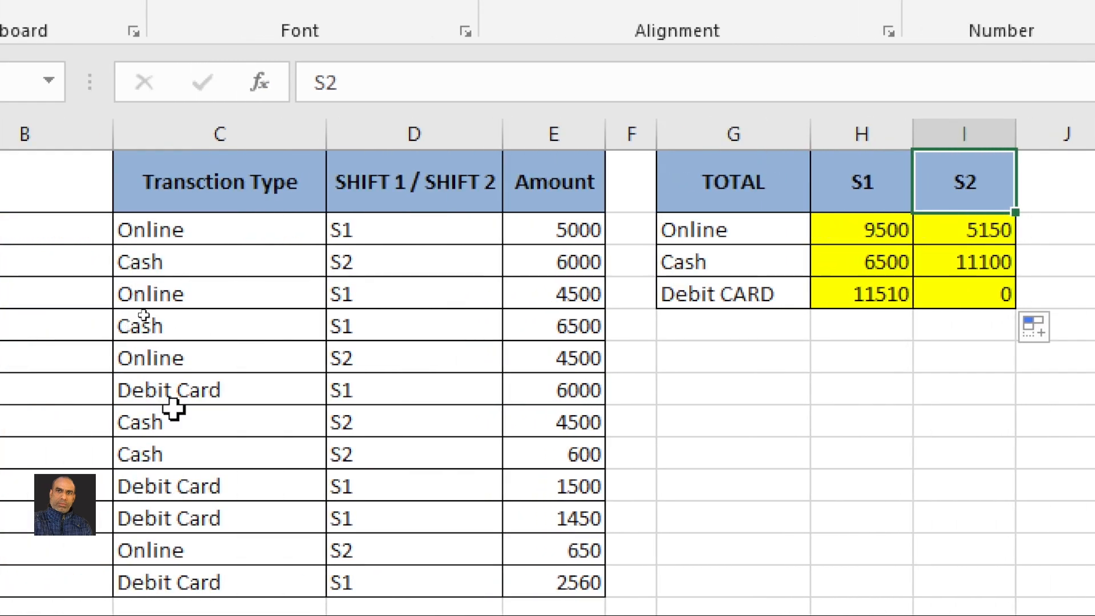
left_click(248, 388)
left_click(415, 385)
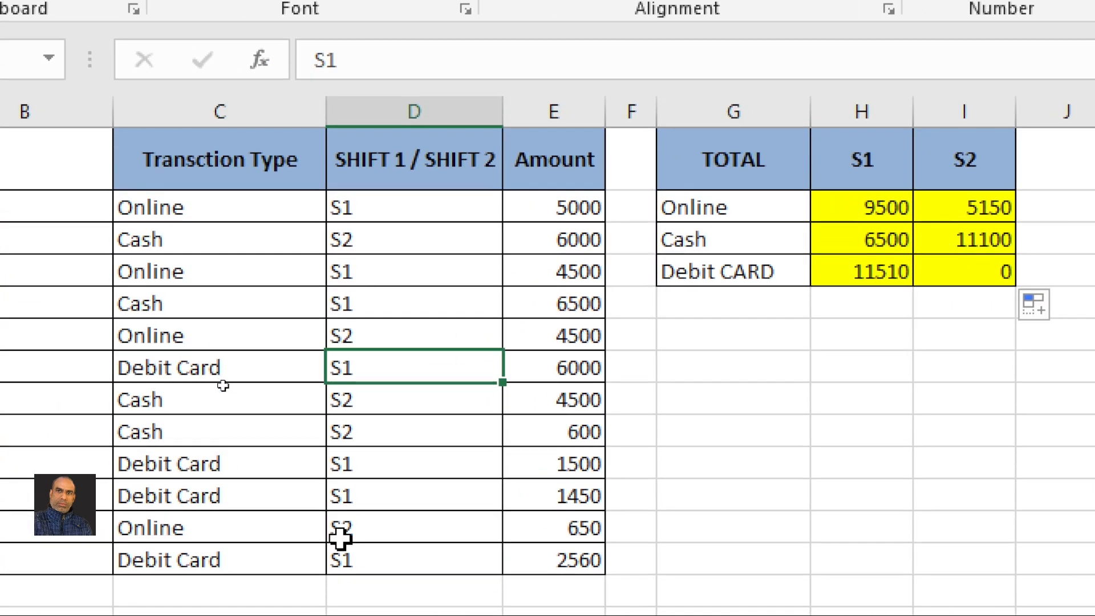